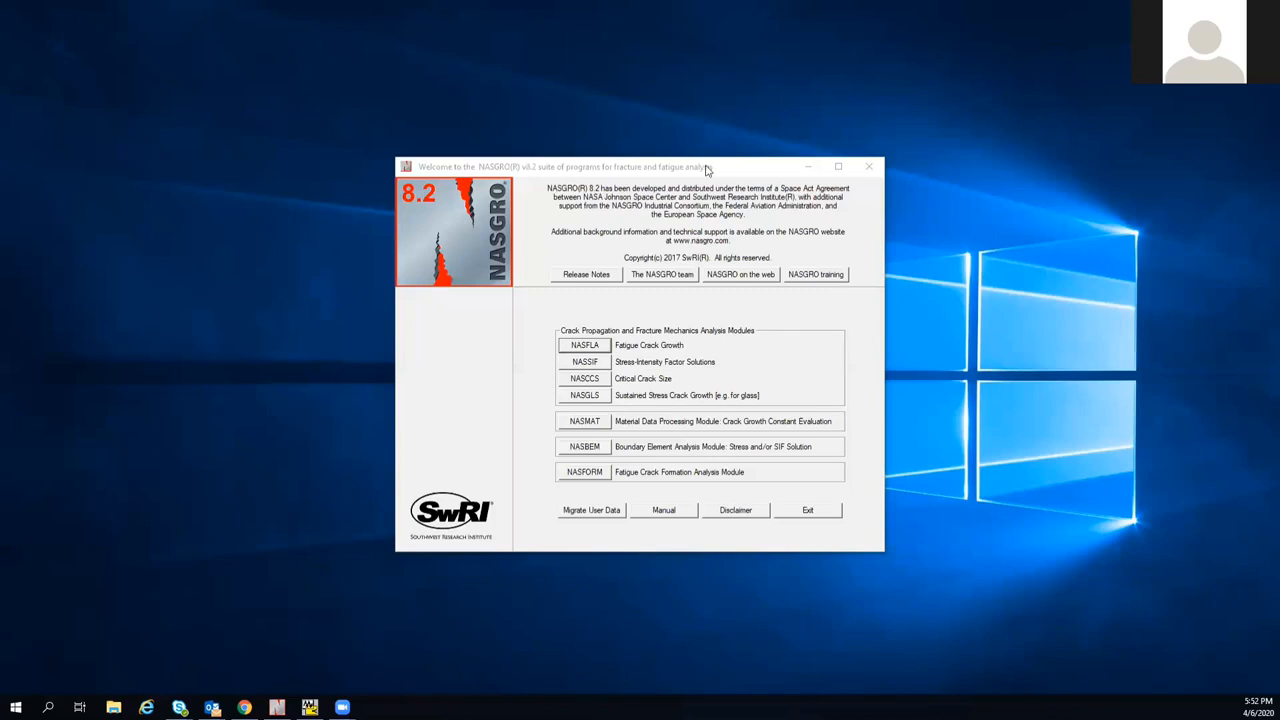
# Step: Launch the NASFLA fatigue crack growth module and arrange its window beside the NASGRO launcher
pyautogui.click(640, 170)
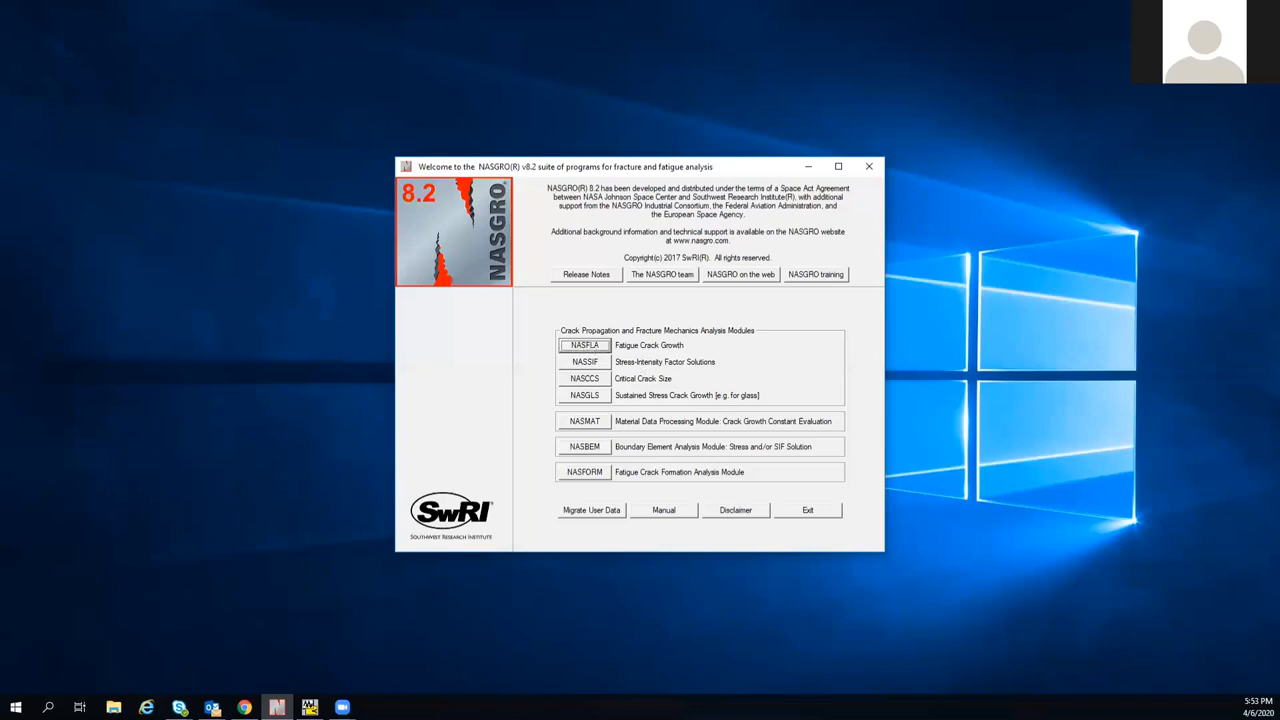
pyautogui.click(520, 170)
pyautogui.moveTo(520, 170); pyautogui.dragTo(151, 21)
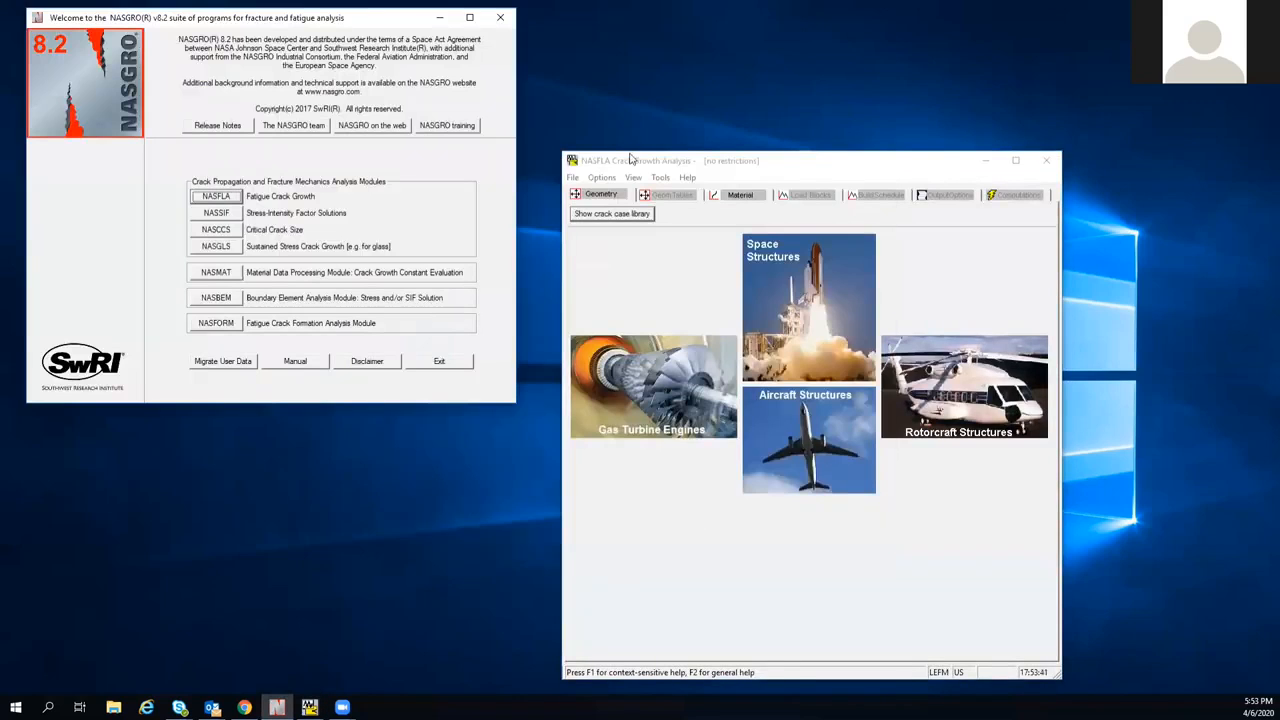
pyautogui.moveTo(630, 160); pyautogui.dragTo(601, 52)
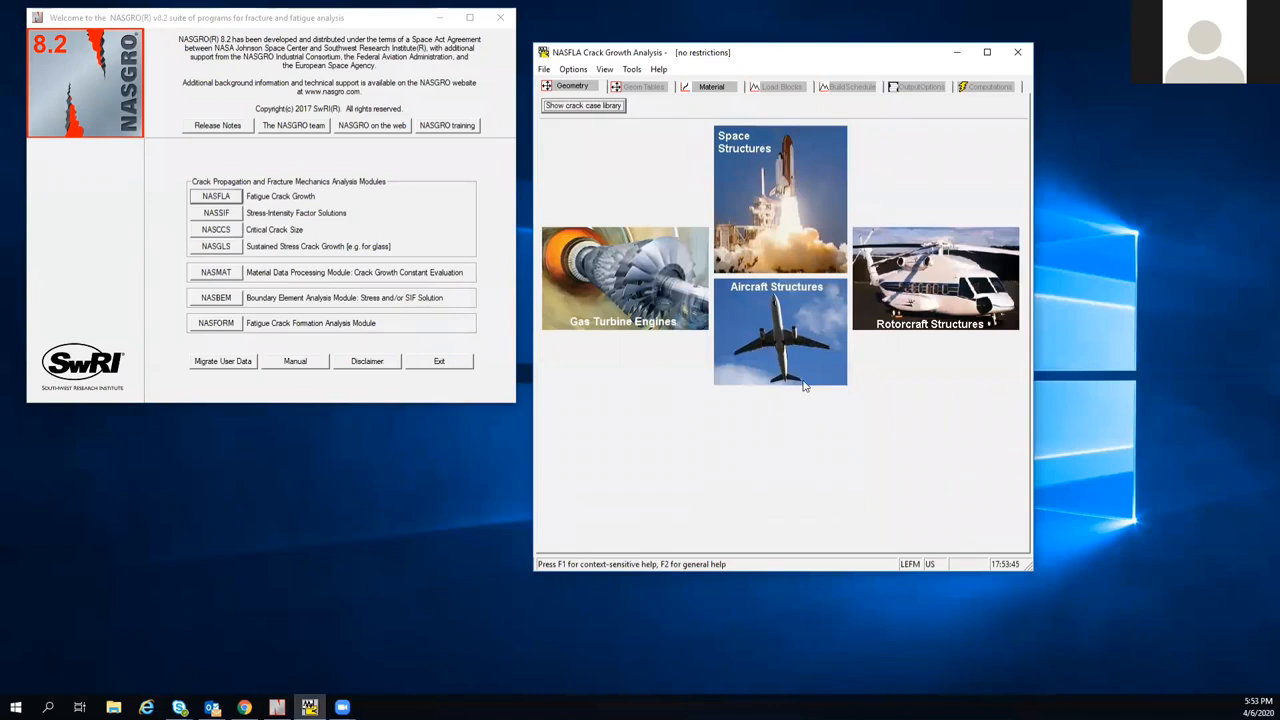
# Step: Review the categories in the crack case library and load surface crack case SC30, the semi-elliptical offset crack in plate with univariant WF
pyautogui.click(590, 107)
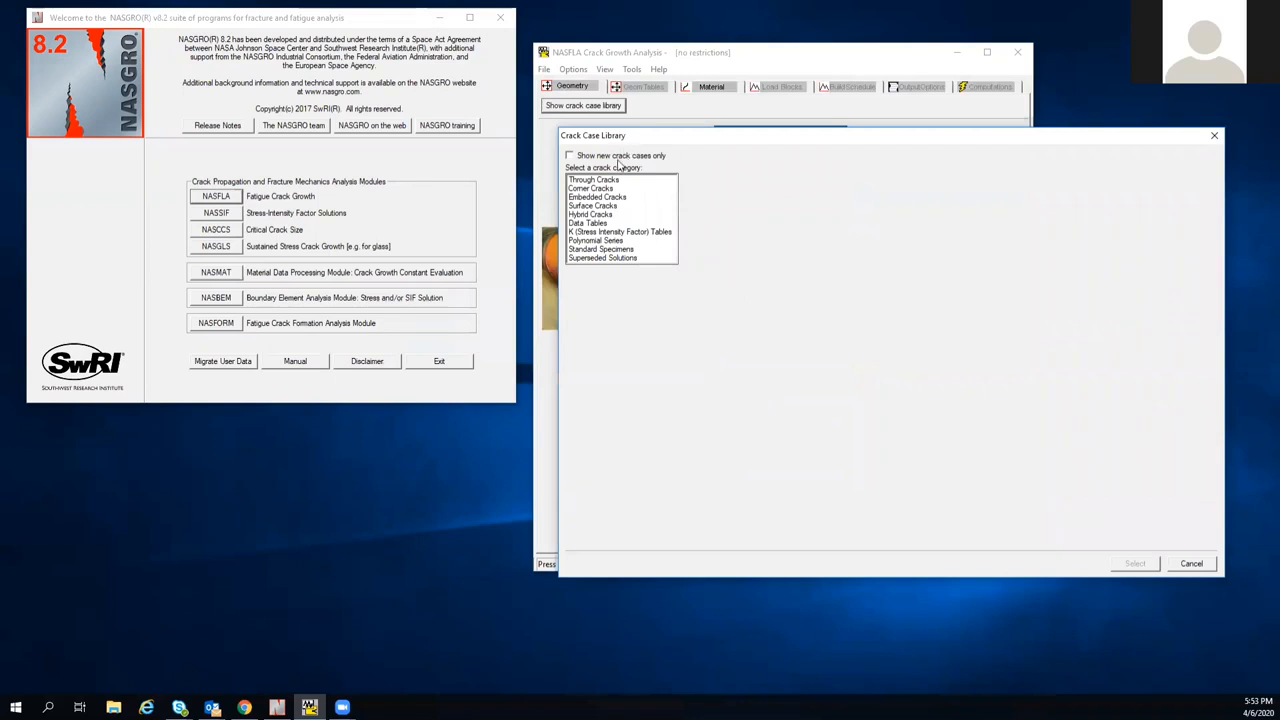
pyautogui.click(612, 181)
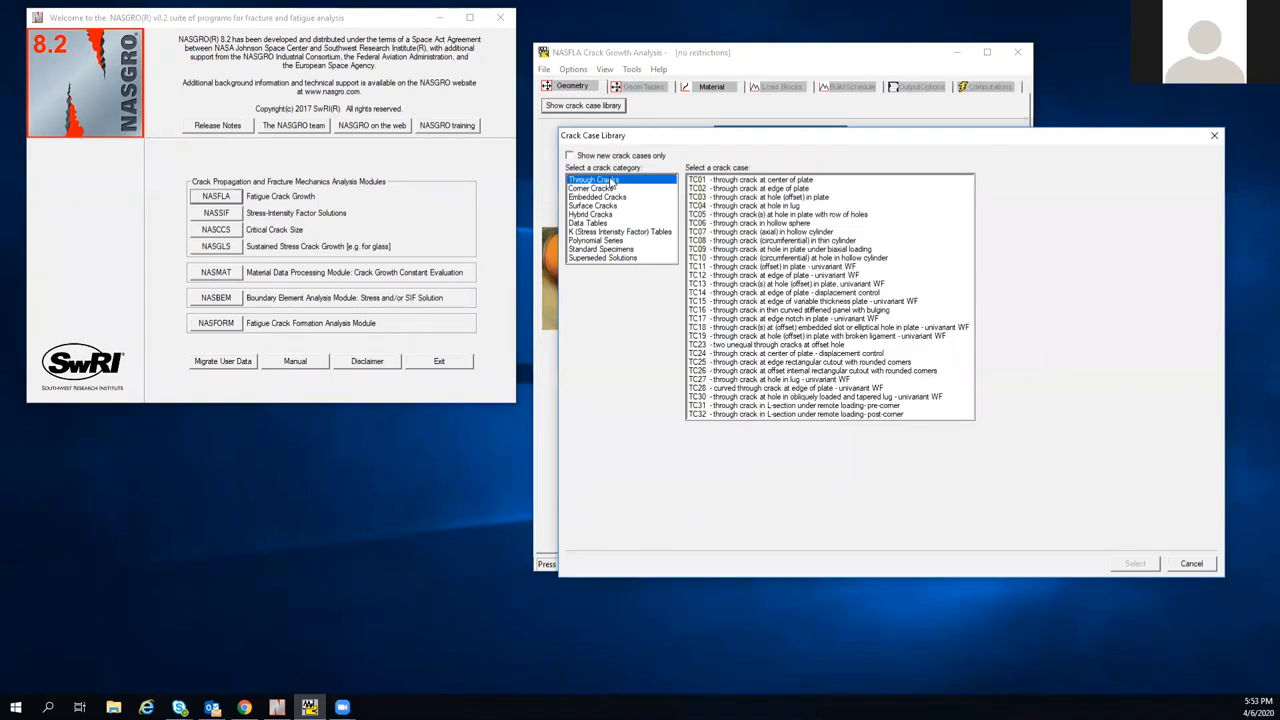
pyautogui.click(611, 188)
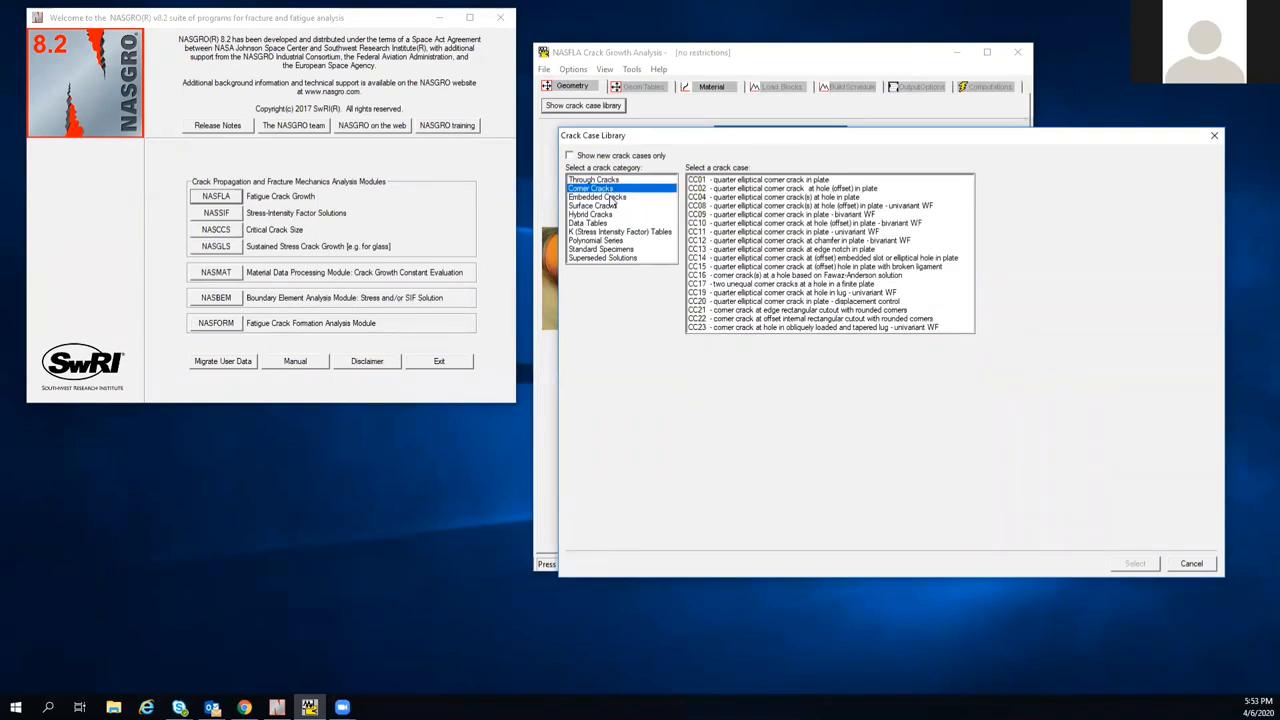
pyautogui.click(612, 197)
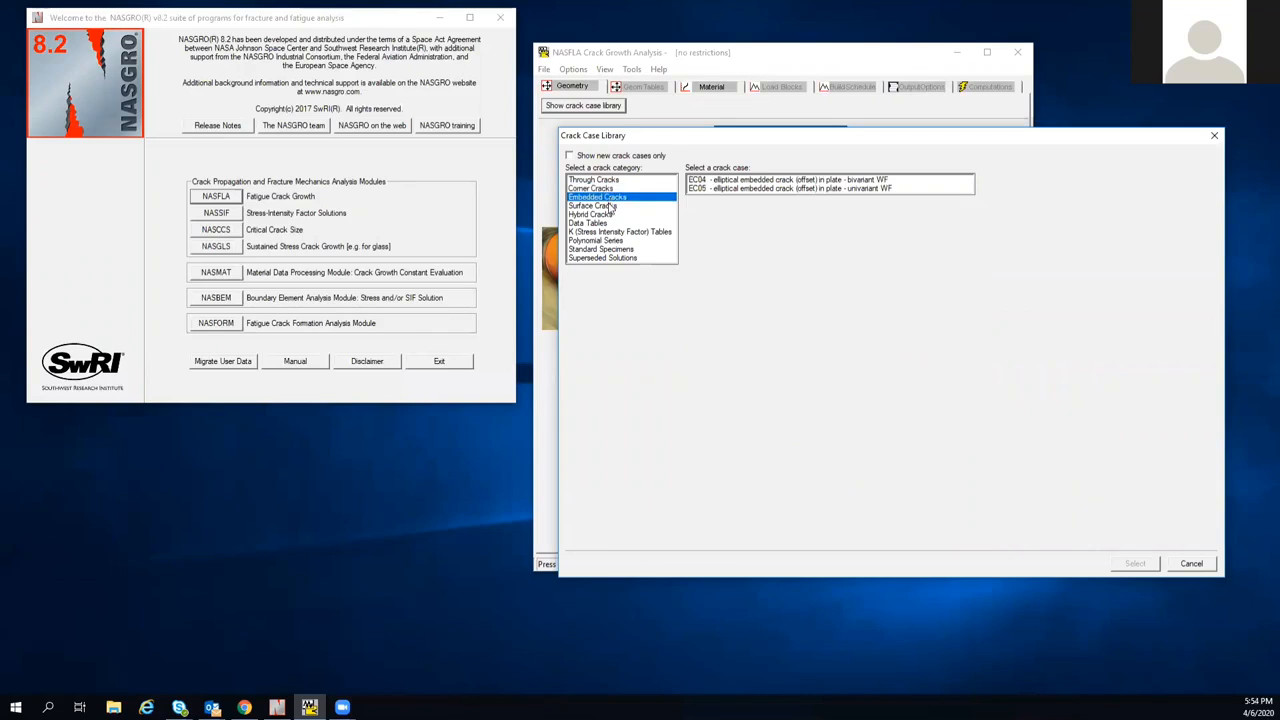
pyautogui.click(611, 206)
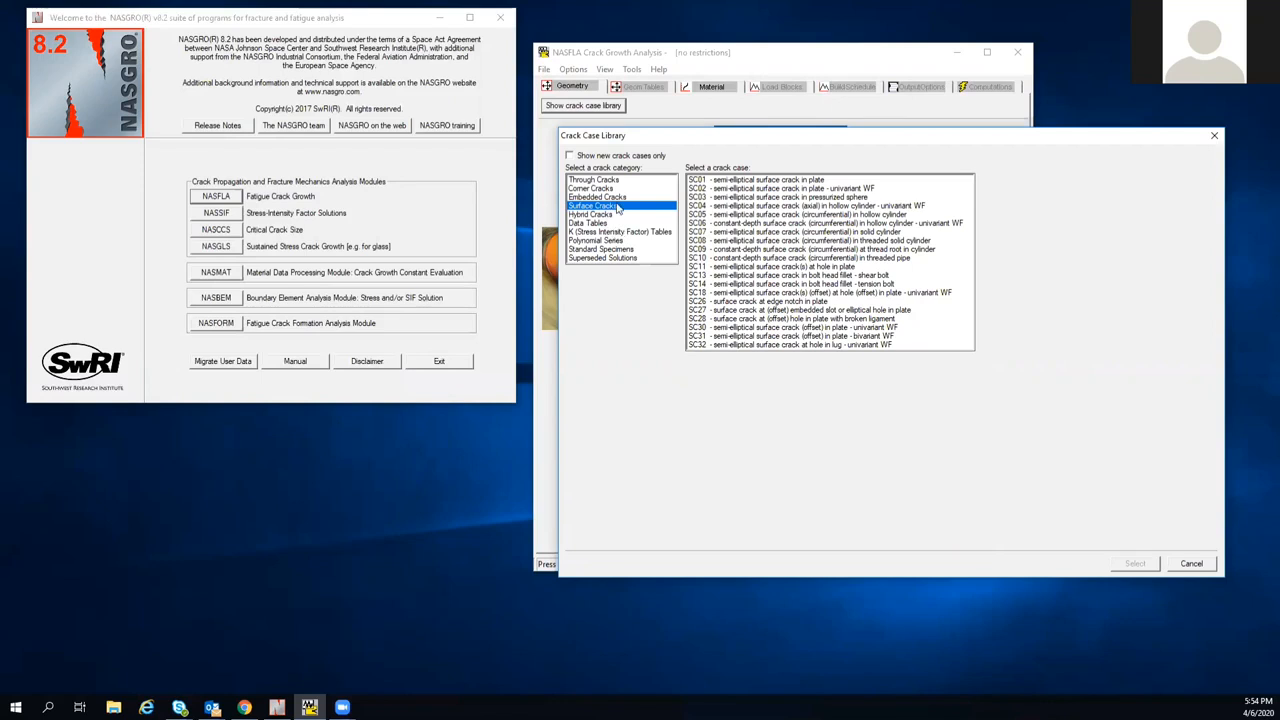
pyautogui.click(697, 182)
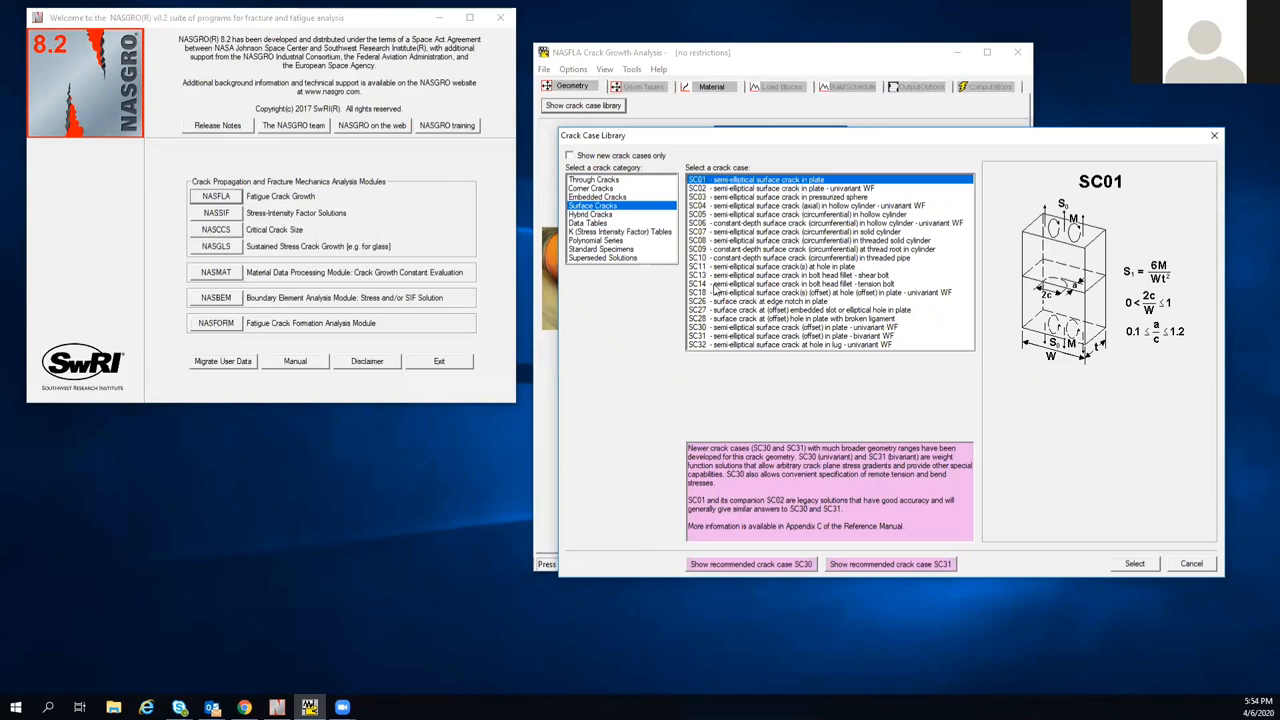
pyautogui.click(710, 328)
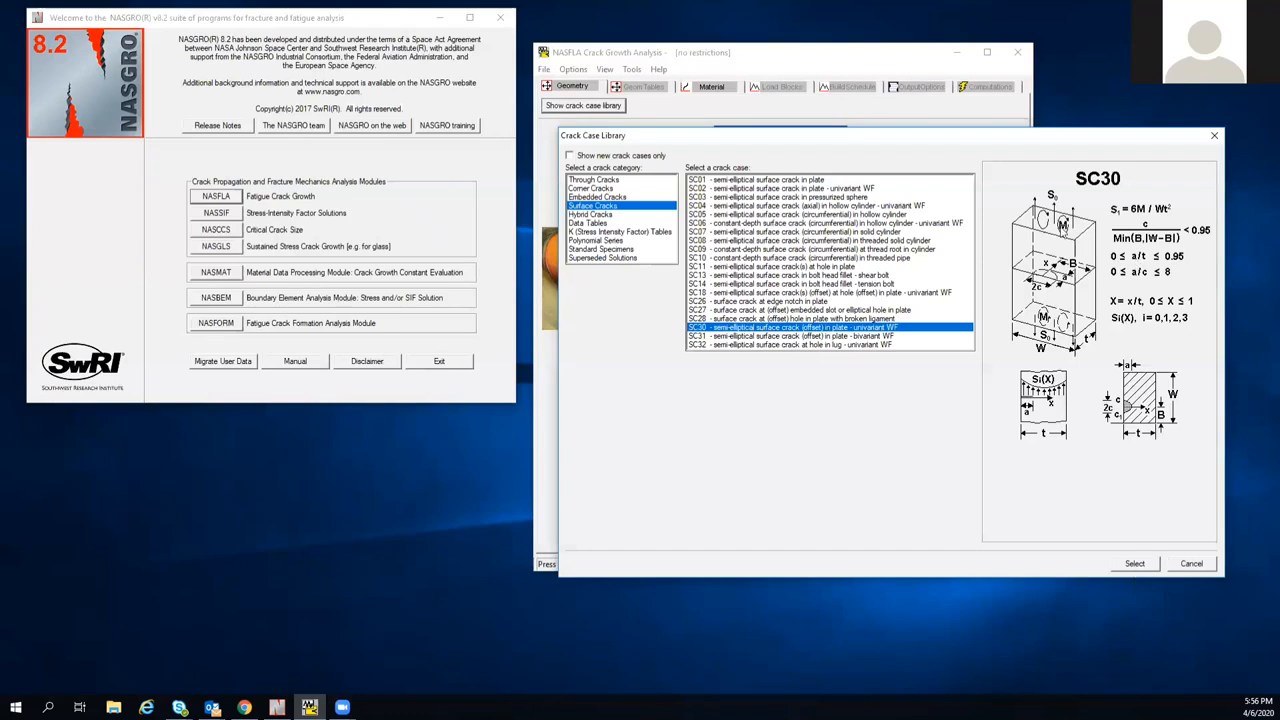
pyautogui.click(1134, 564)
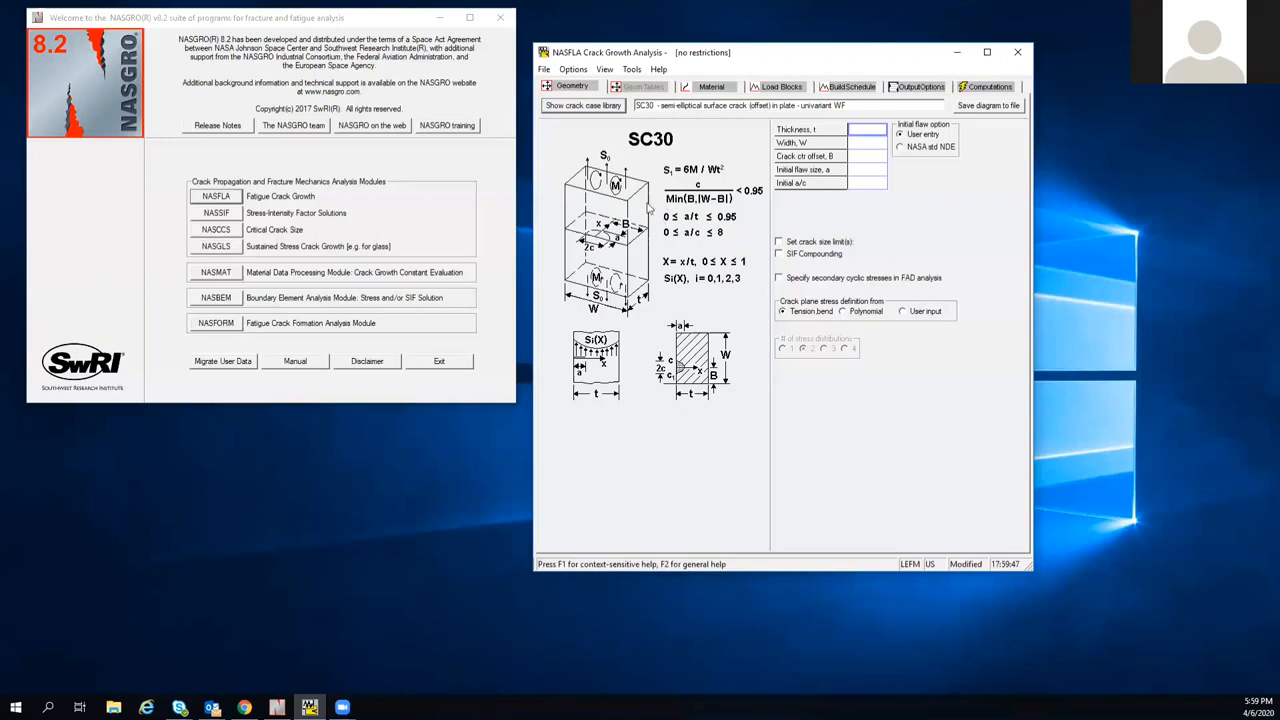
# Step: Reopen the crack case library and examine the diagrams of the surface crack cases from SC04 through SC18
pyautogui.click(590, 107)
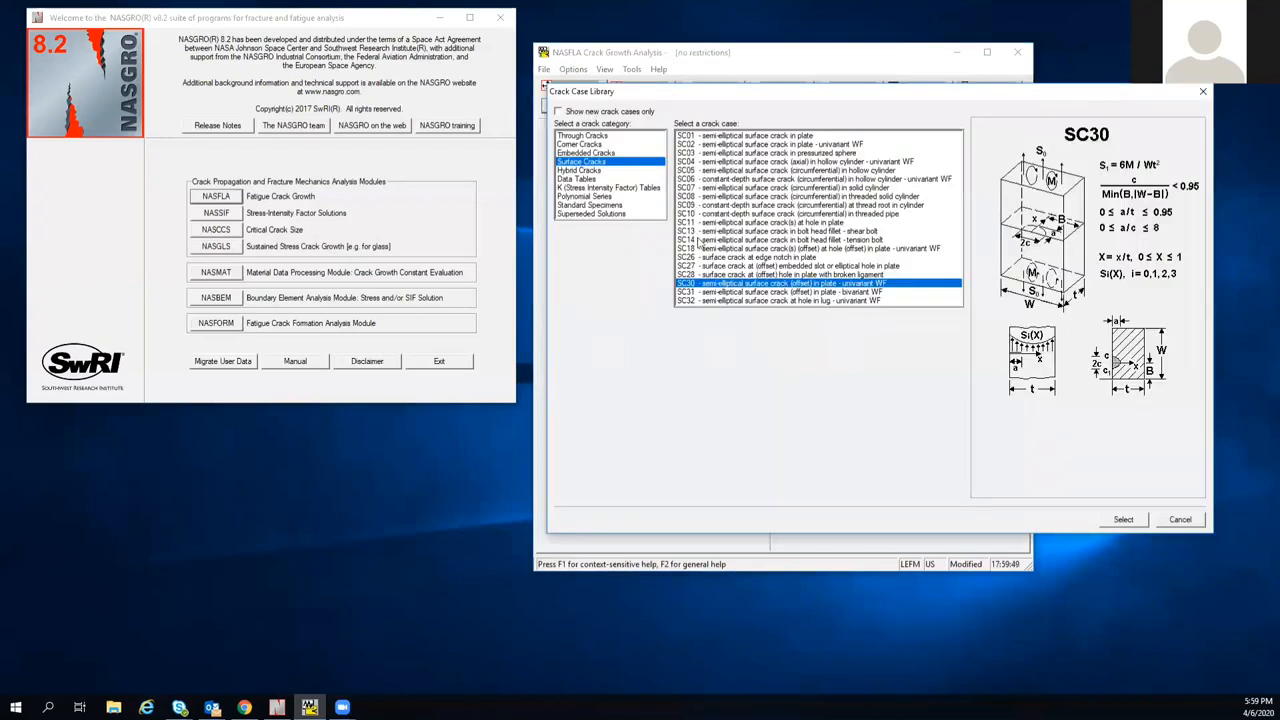
pyautogui.click(703, 163)
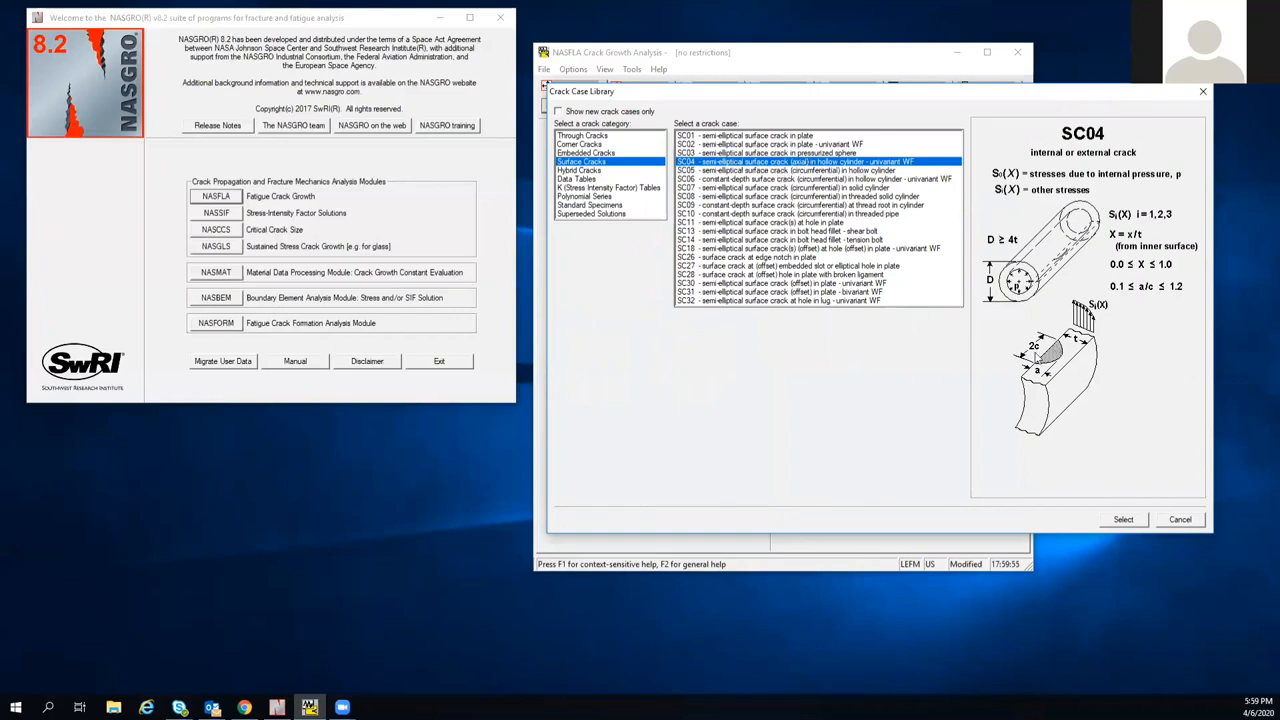
pyautogui.click(815, 172)
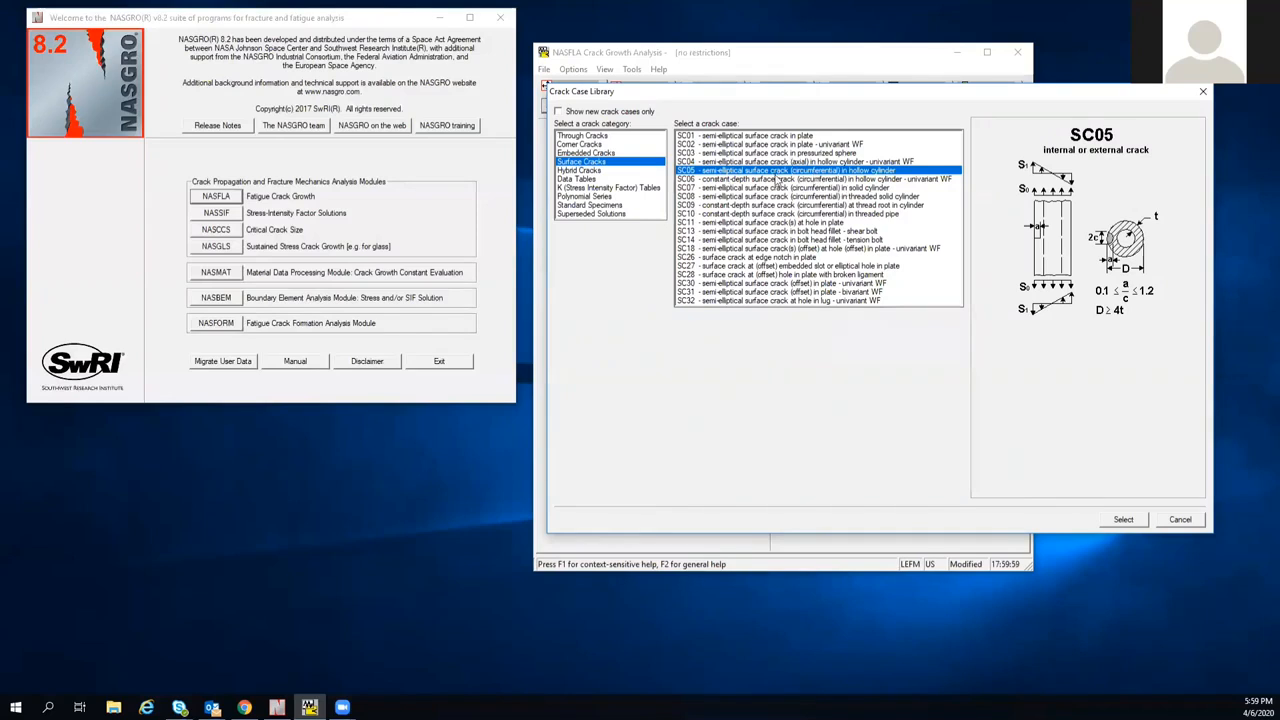
pyautogui.click(774, 180)
pyautogui.click(771, 188)
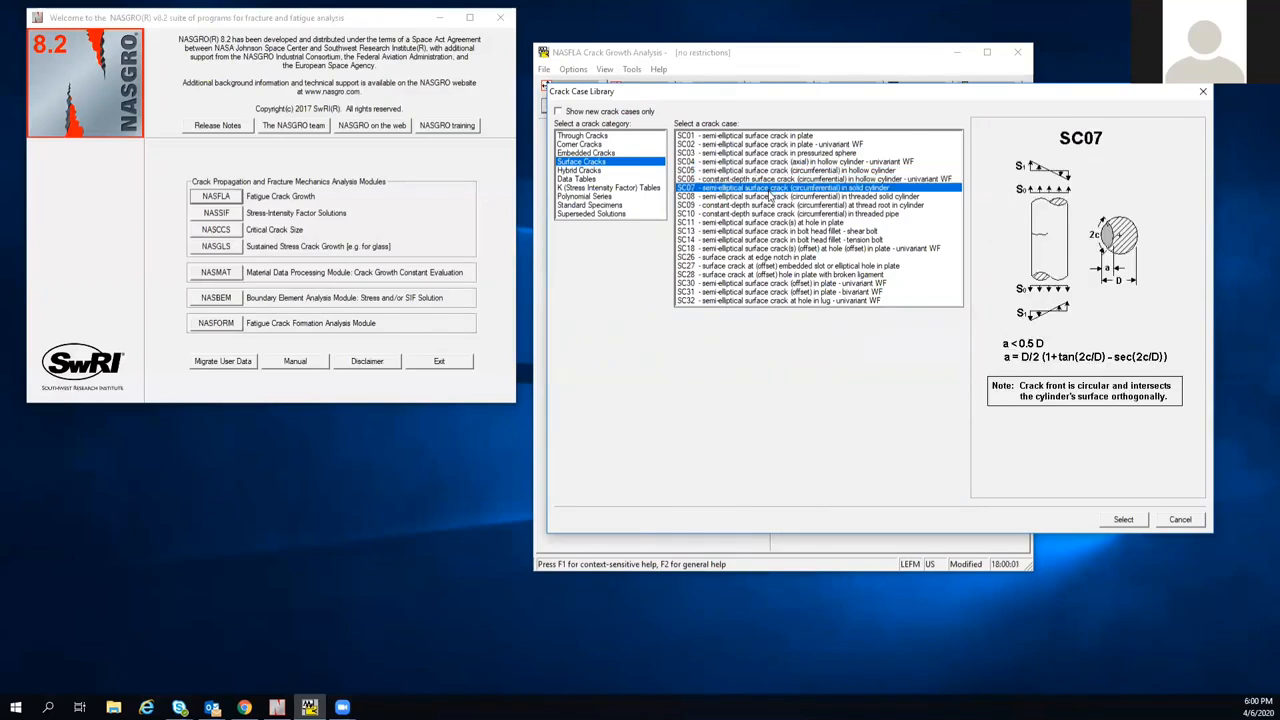
pyautogui.click(769, 197)
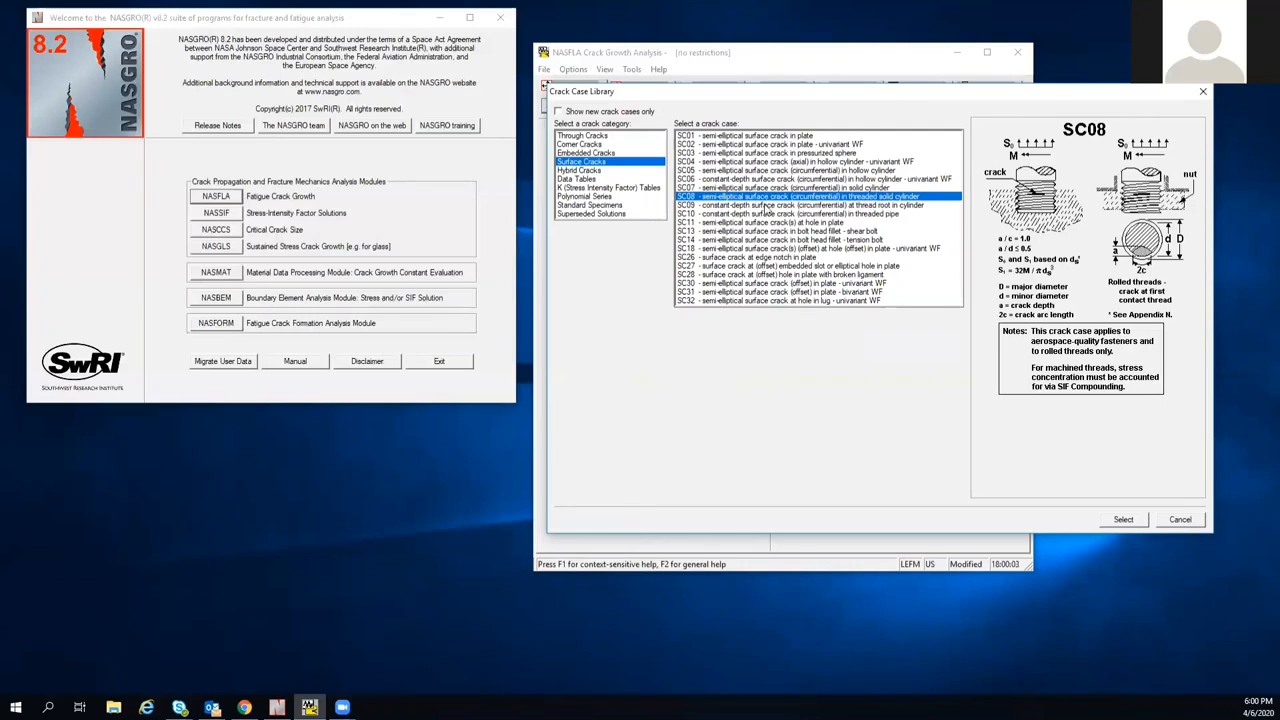
pyautogui.click(767, 205)
pyautogui.click(767, 214)
pyautogui.click(766, 222)
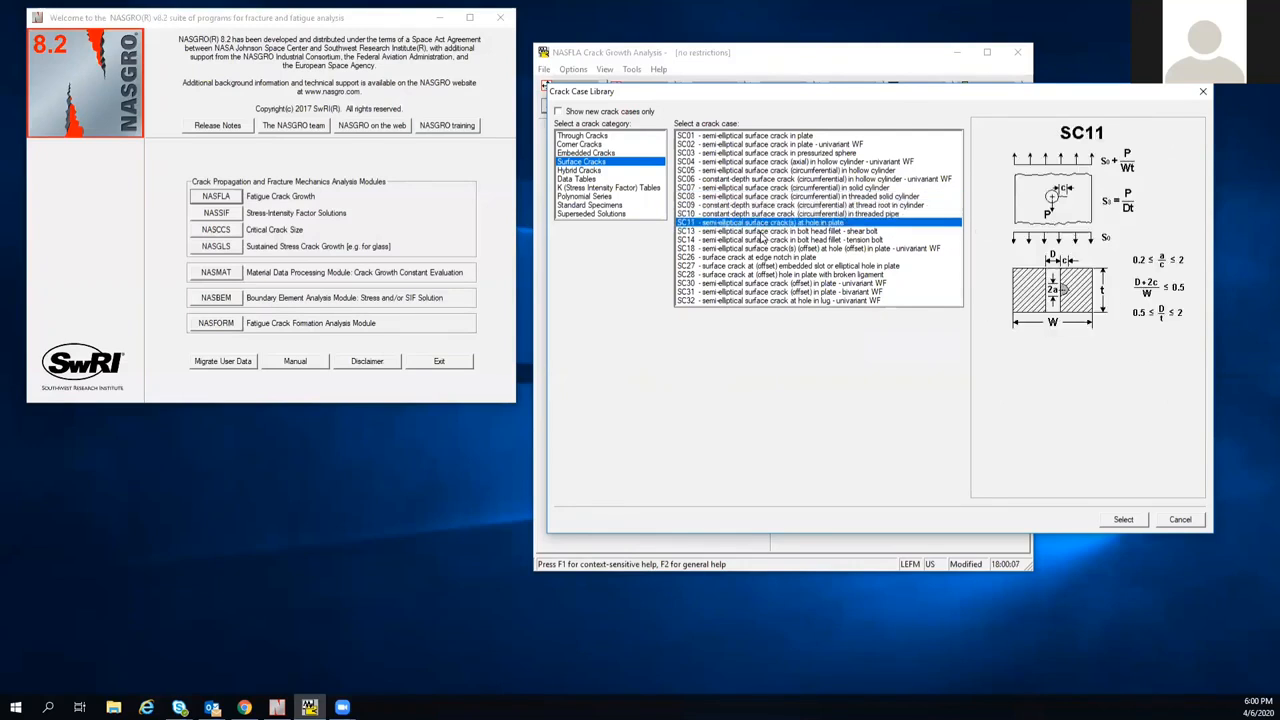
pyautogui.click(764, 232)
pyautogui.click(763, 241)
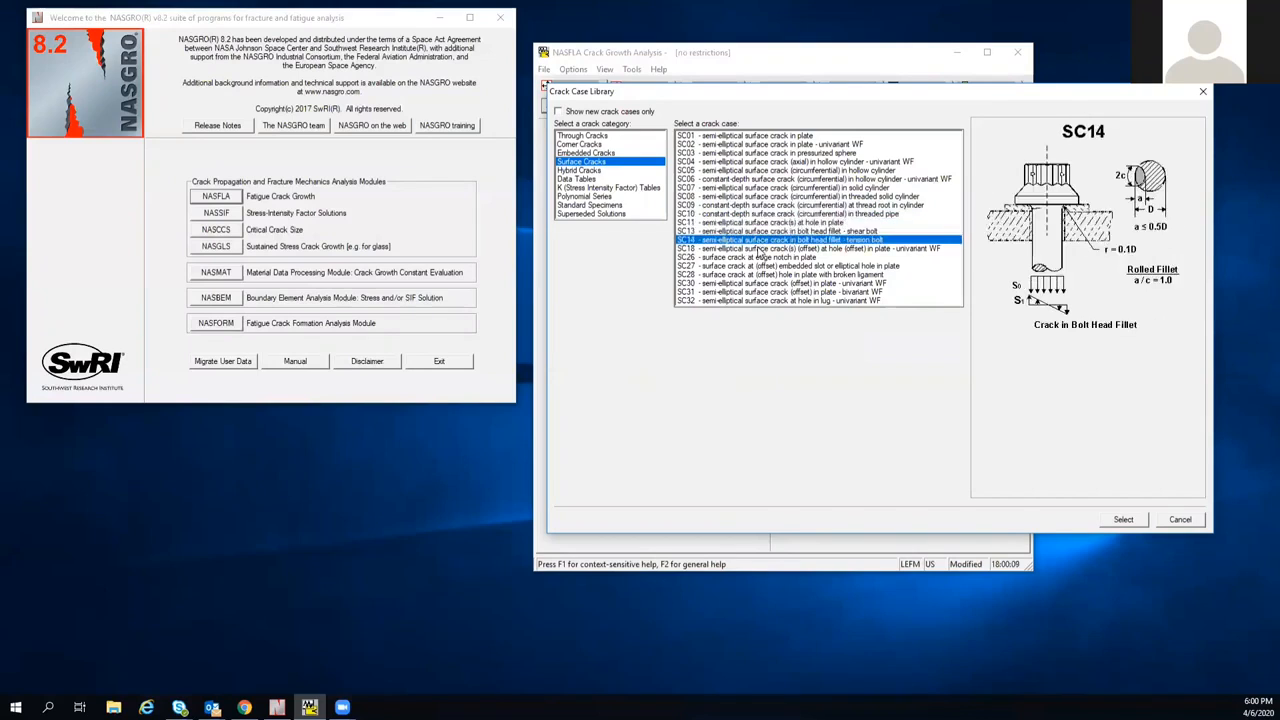
pyautogui.click(762, 249)
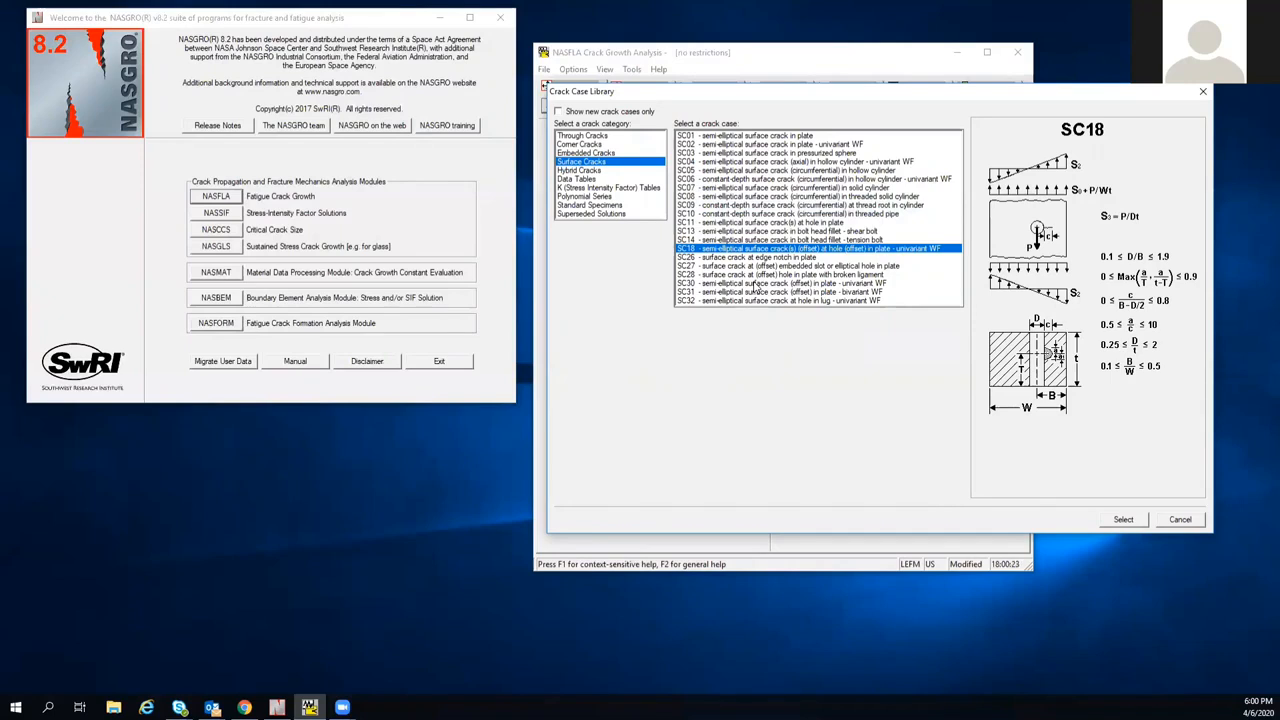
# Step: Load surface crack case SC30 again and accept replacing the current geometry data
pyautogui.click(756, 284)
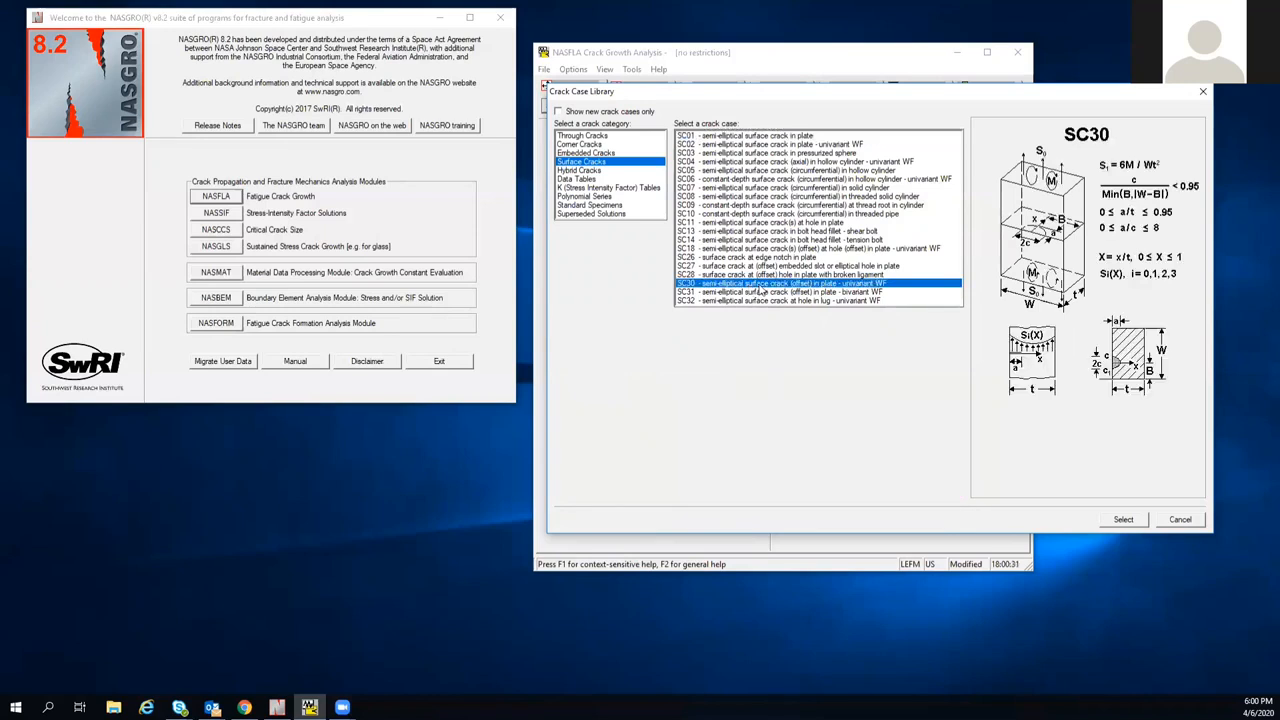
pyautogui.click(1133, 521)
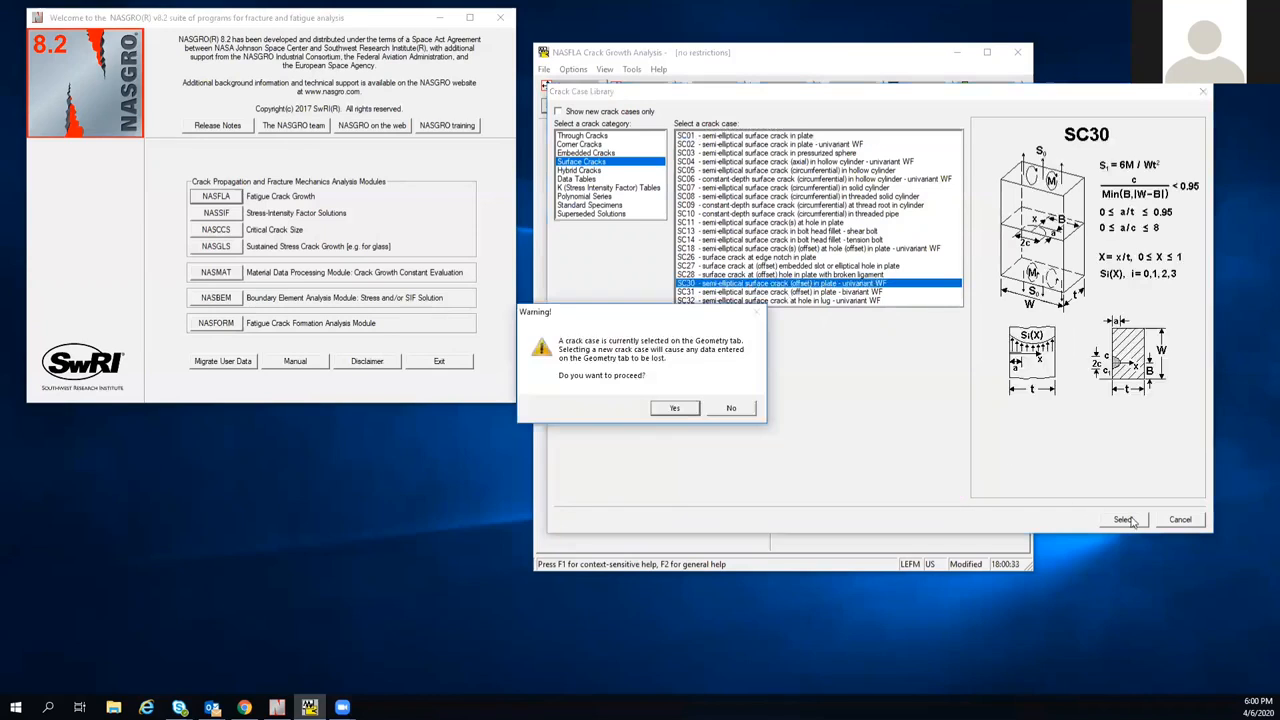
pyautogui.click(675, 408)
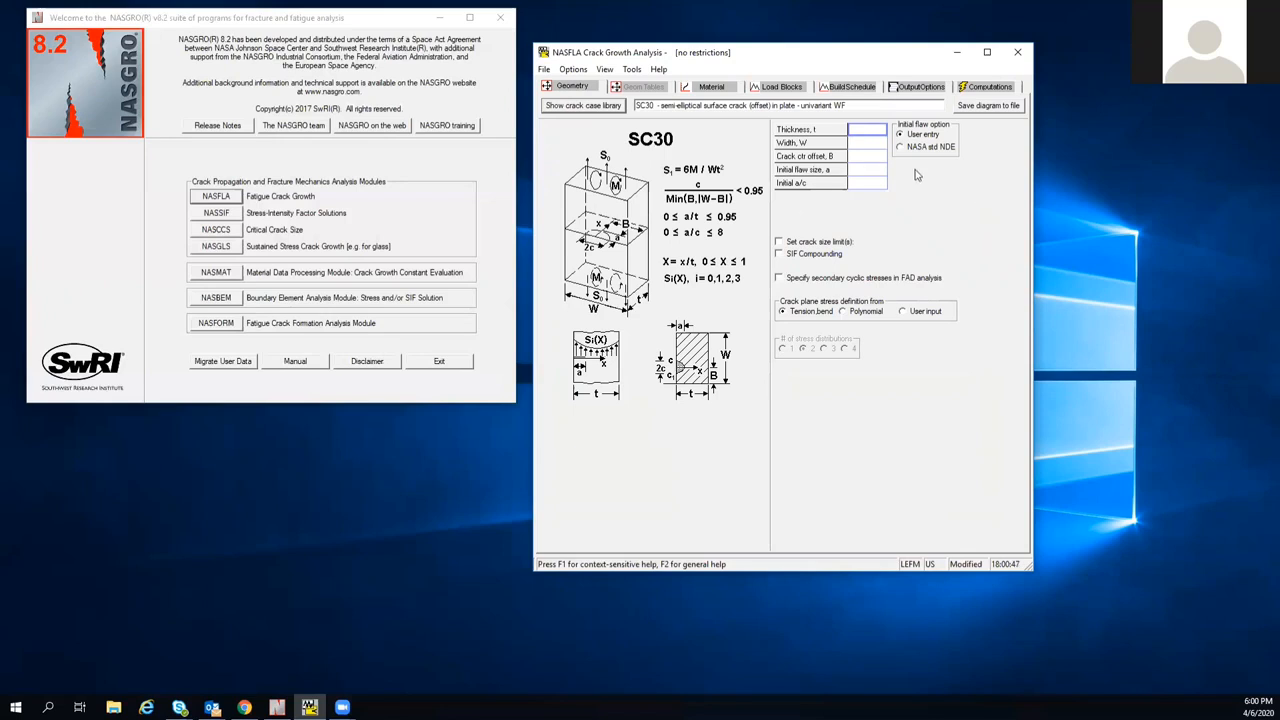
# Step: Set the SC30 plate thickness to 0.1, the width to 10 and the crack center offset to 5
pyautogui.click(862, 135)
pyautogui.write('0.1')
pyautogui.click(862, 147)
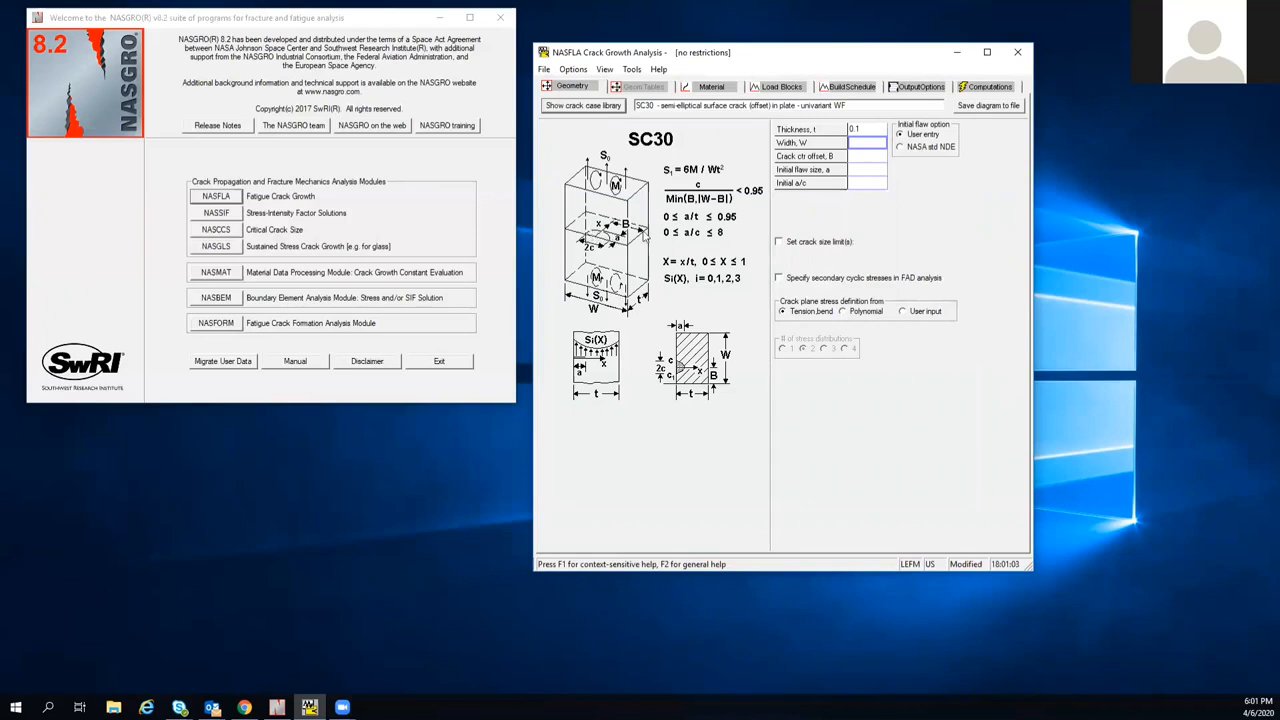
pyautogui.click(857, 148)
pyautogui.write('10')
pyautogui.click(860, 158)
pyautogui.click(874, 161)
pyautogui.write('5')
pyautogui.press('Return')
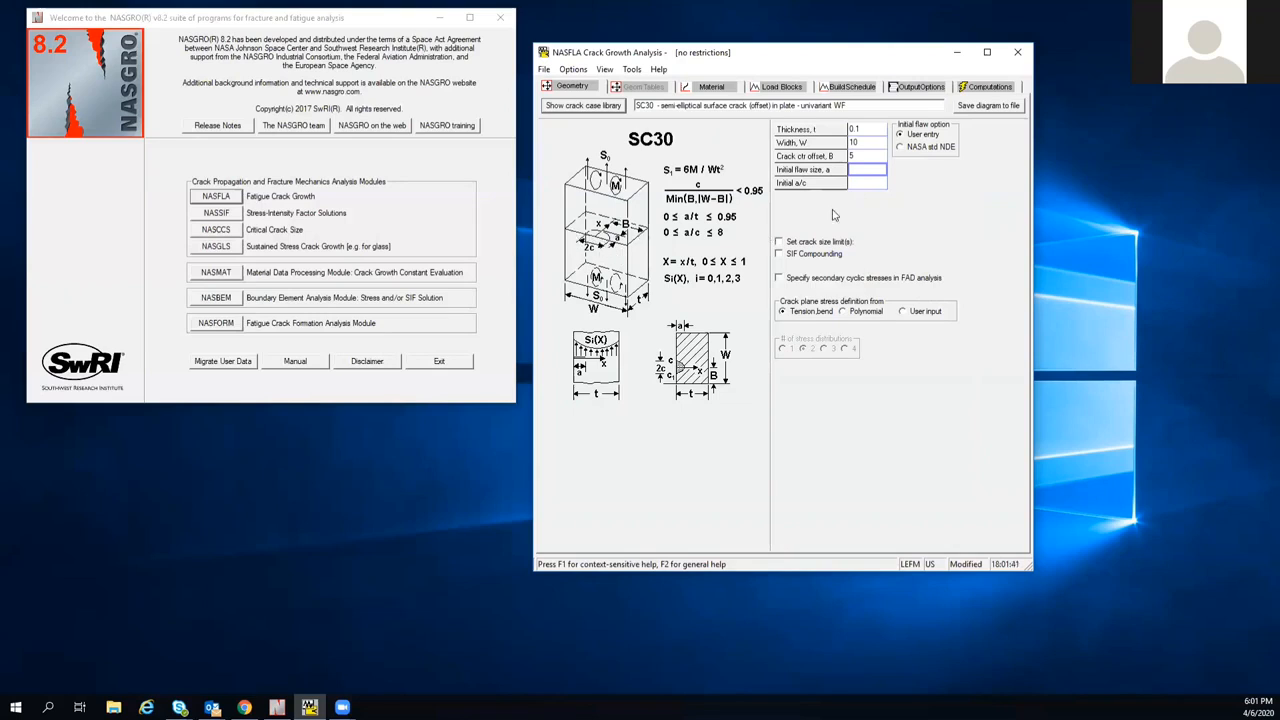
# Step: Set the initial flaw size a to 0.01 and the initial a/c ratio to 1
pyautogui.click(858, 171)
pyautogui.write('0.01')
pyautogui.click(874, 184)
pyautogui.write('1')
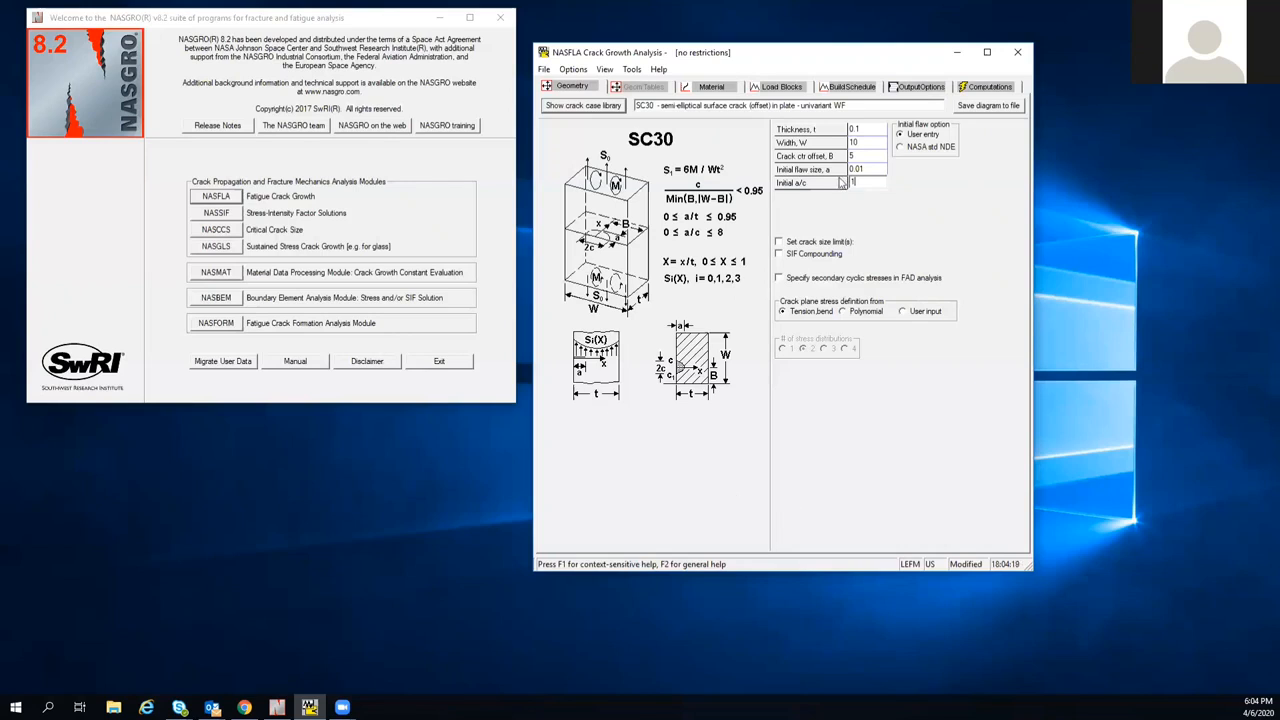
# Step: In the materials list, choose category 1000-9000 series AL, alloy group 6000 series, and alloy 6061-T6,T62 Al
pyautogui.click(714, 88)
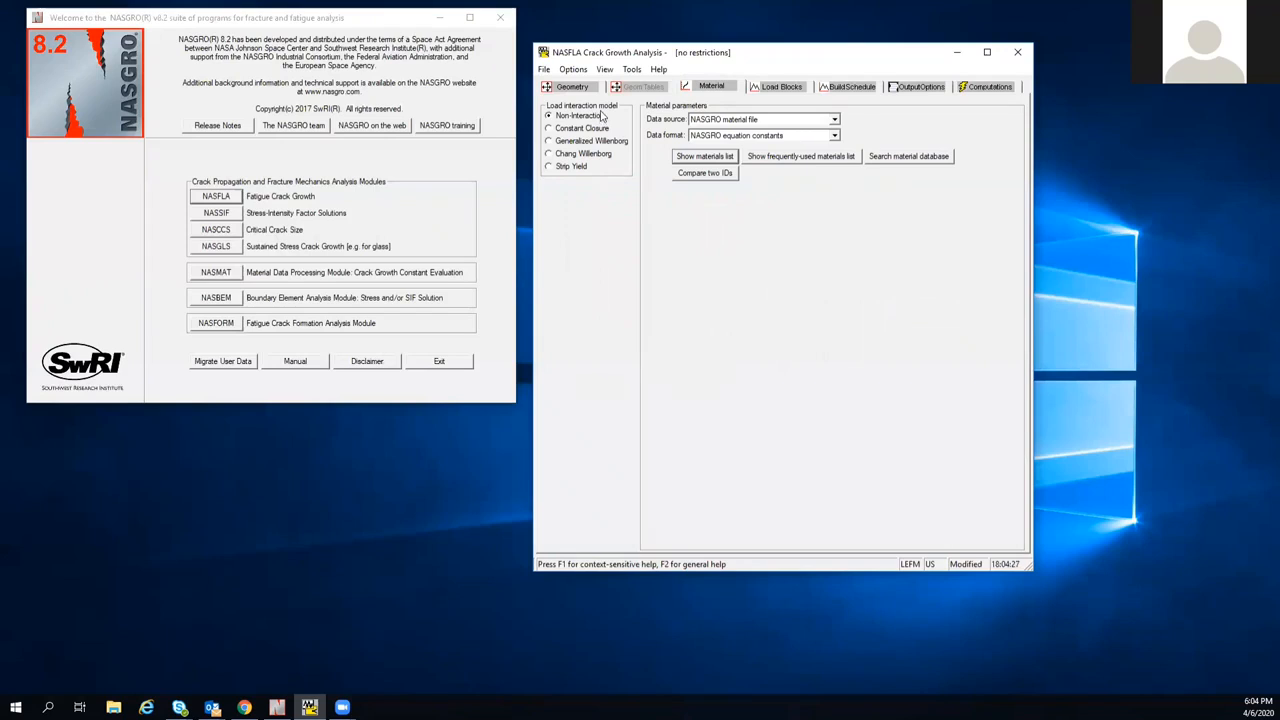
pyautogui.click(708, 157)
pyautogui.moveTo(708, 275); pyautogui.dragTo(705, 251)
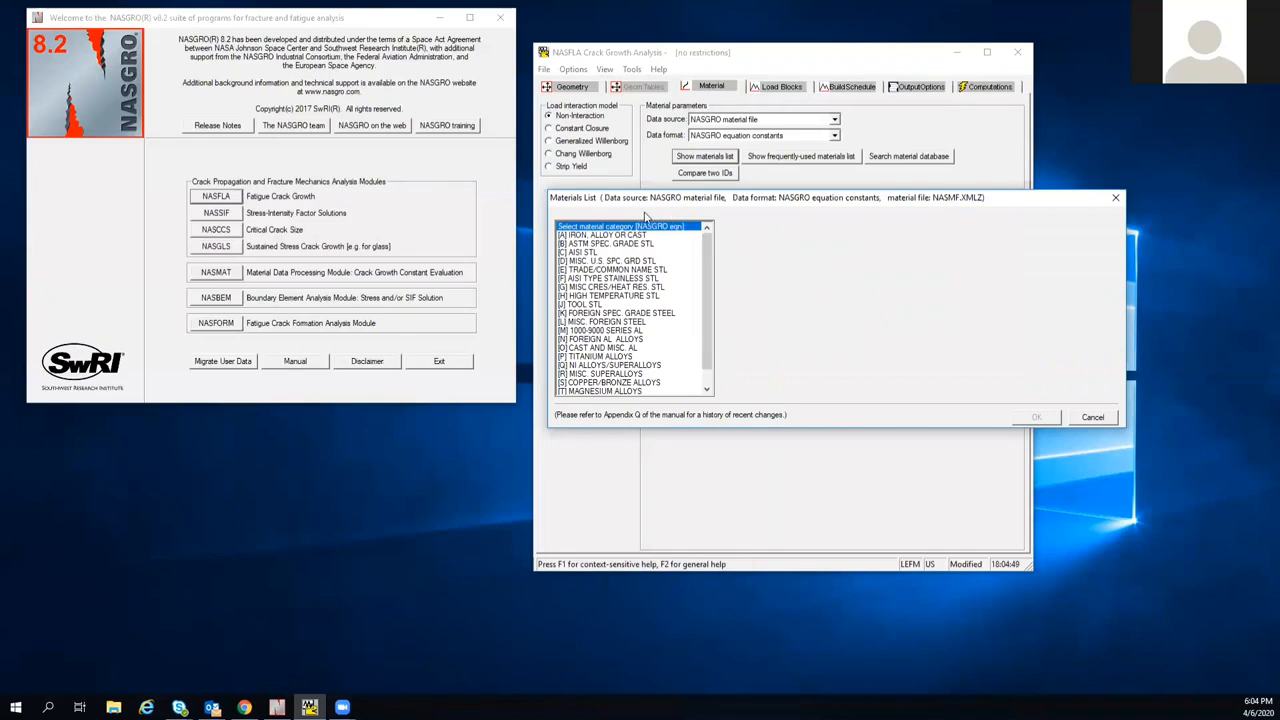
pyautogui.click(636, 331)
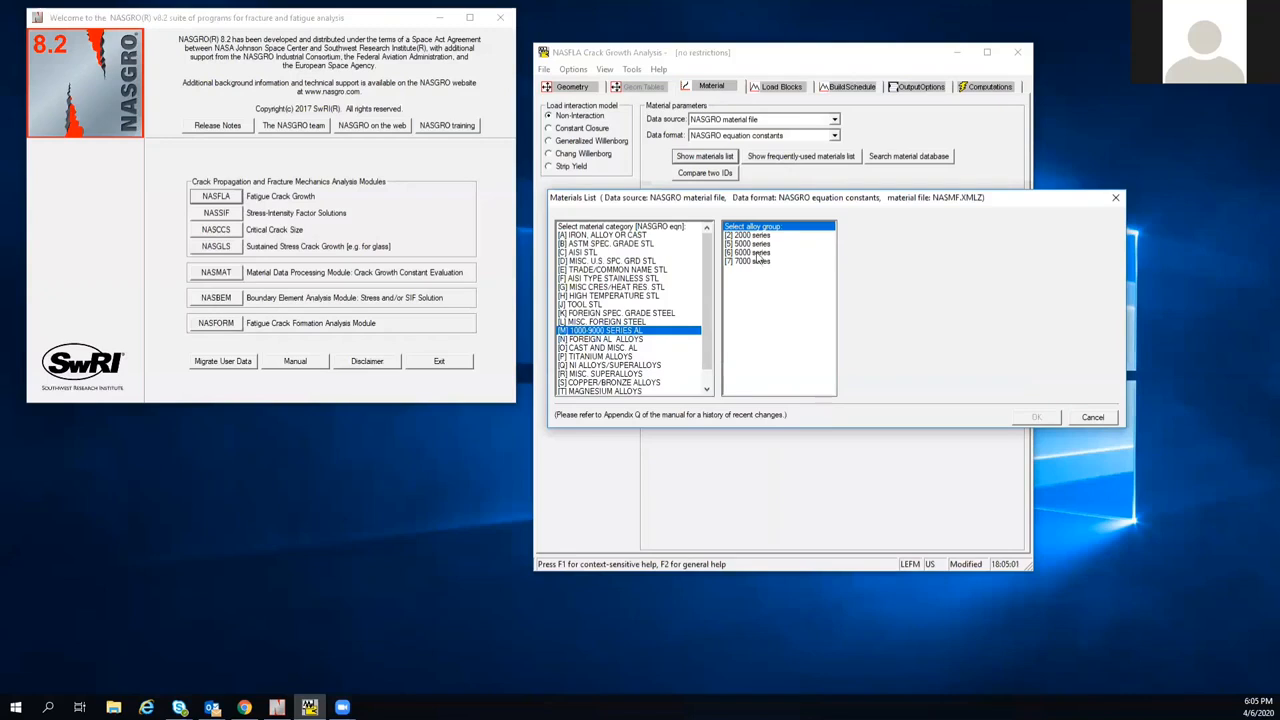
pyautogui.click(758, 255)
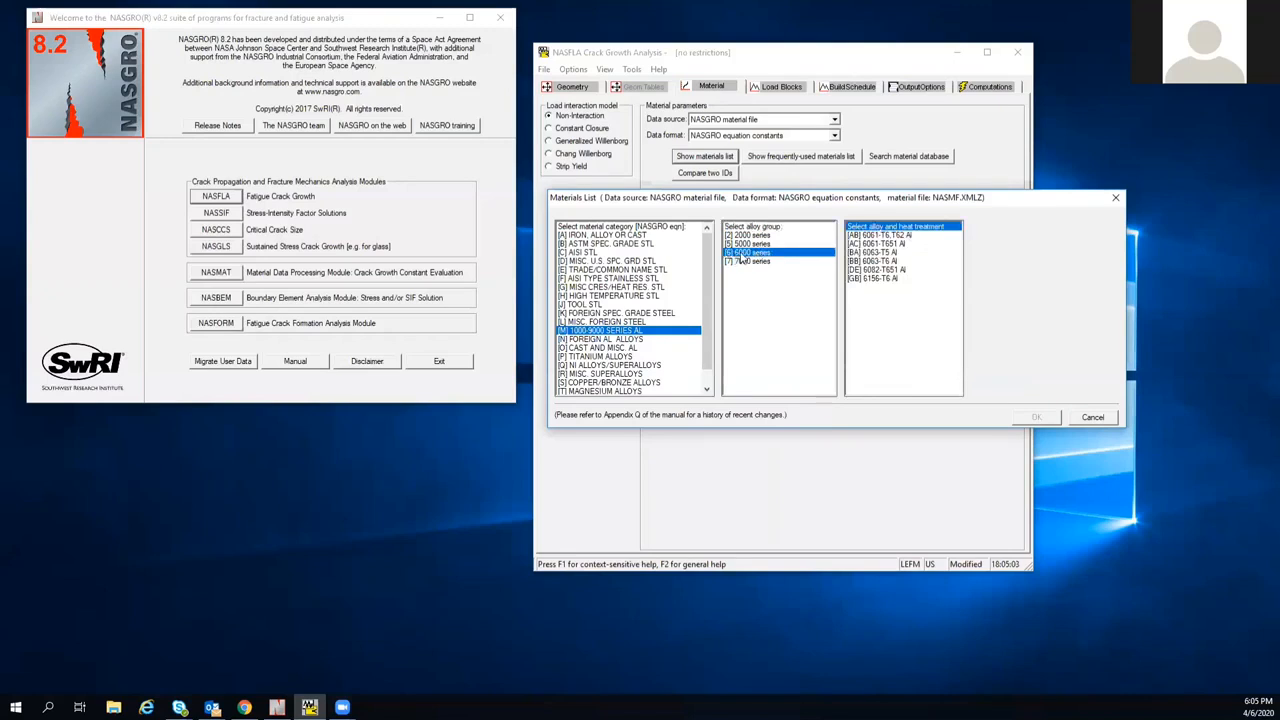
pyautogui.click(882, 235)
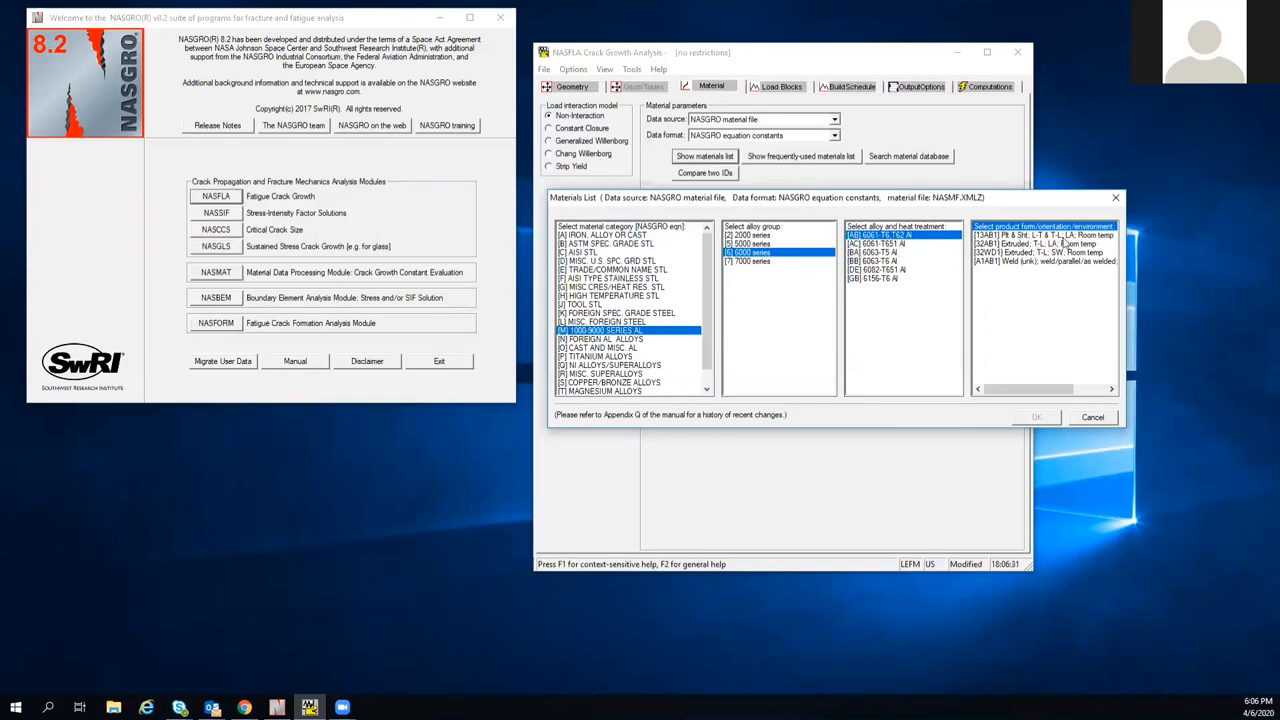
# Step: Look through the product forms for 6061-T6,T62 and load 13AB1, Plt & Sht, L-T & T-L, LA, Room temp
pyautogui.click(1030, 236)
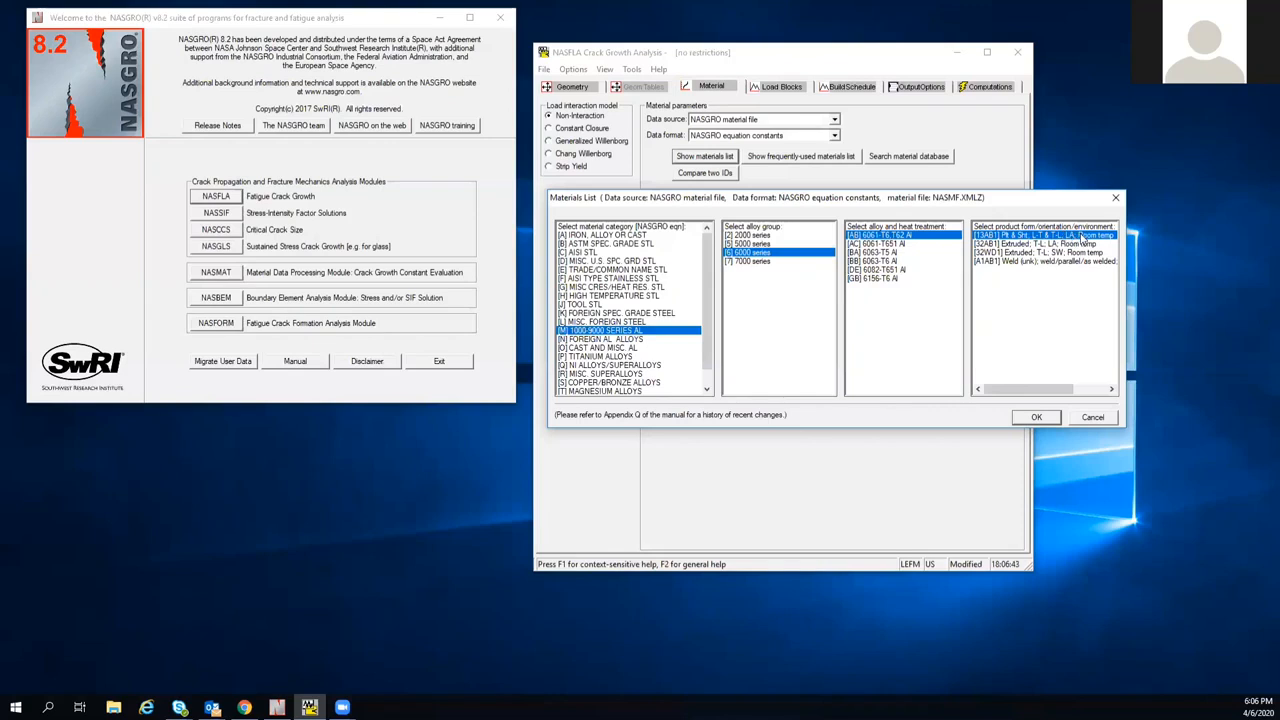
pyautogui.click(1044, 252)
pyautogui.click(1043, 244)
pyautogui.click(1044, 252)
pyautogui.click(1043, 245)
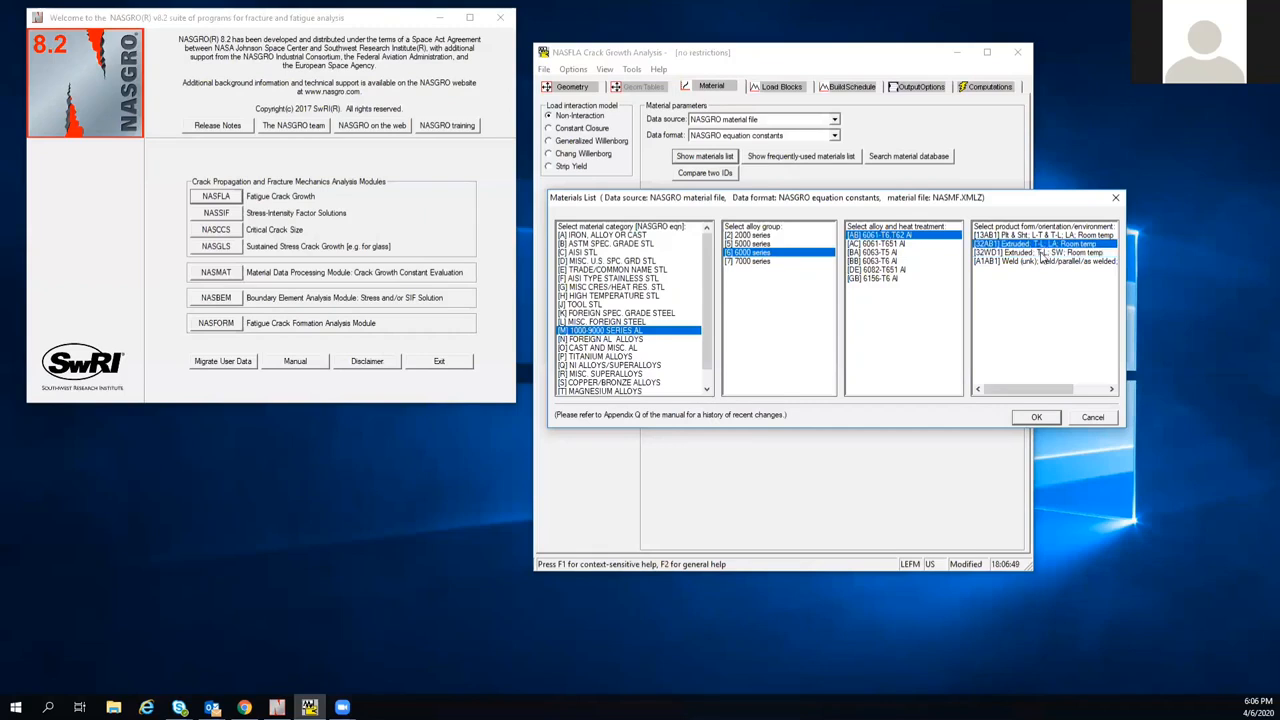
pyautogui.click(1043, 261)
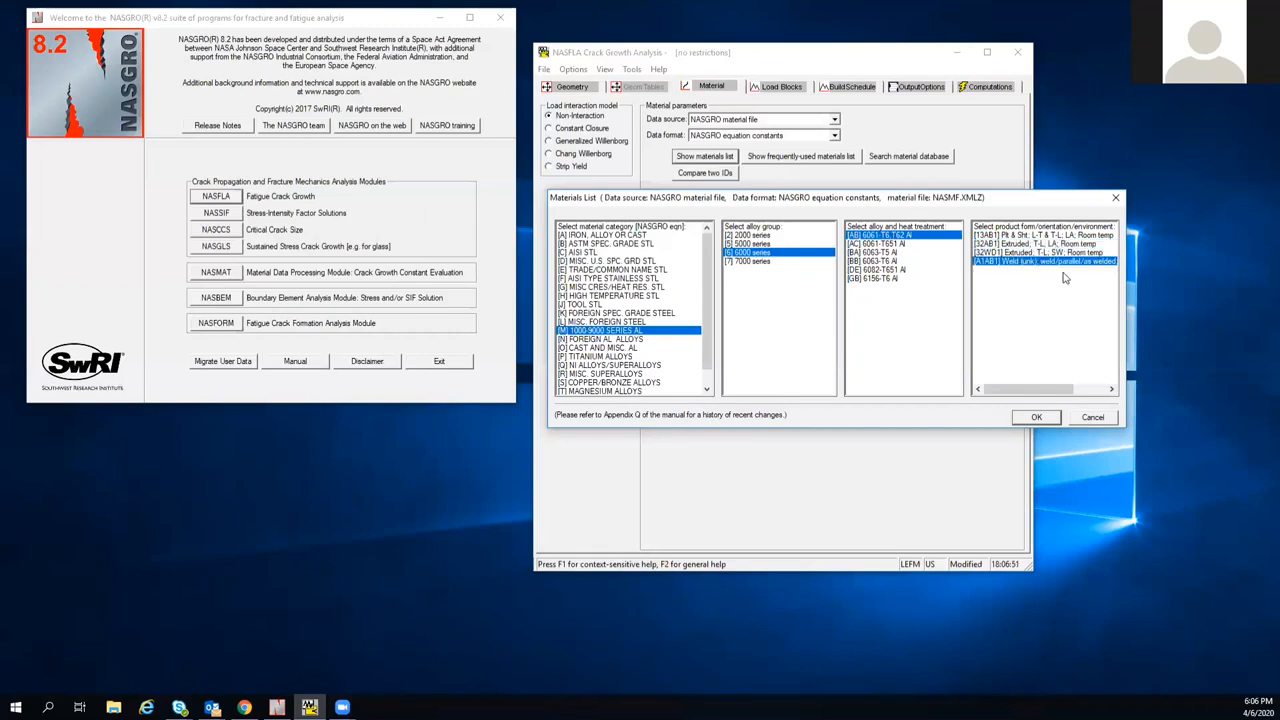
pyautogui.moveTo(1032, 388); pyautogui.dragTo(986, 384)
pyautogui.click(990, 235)
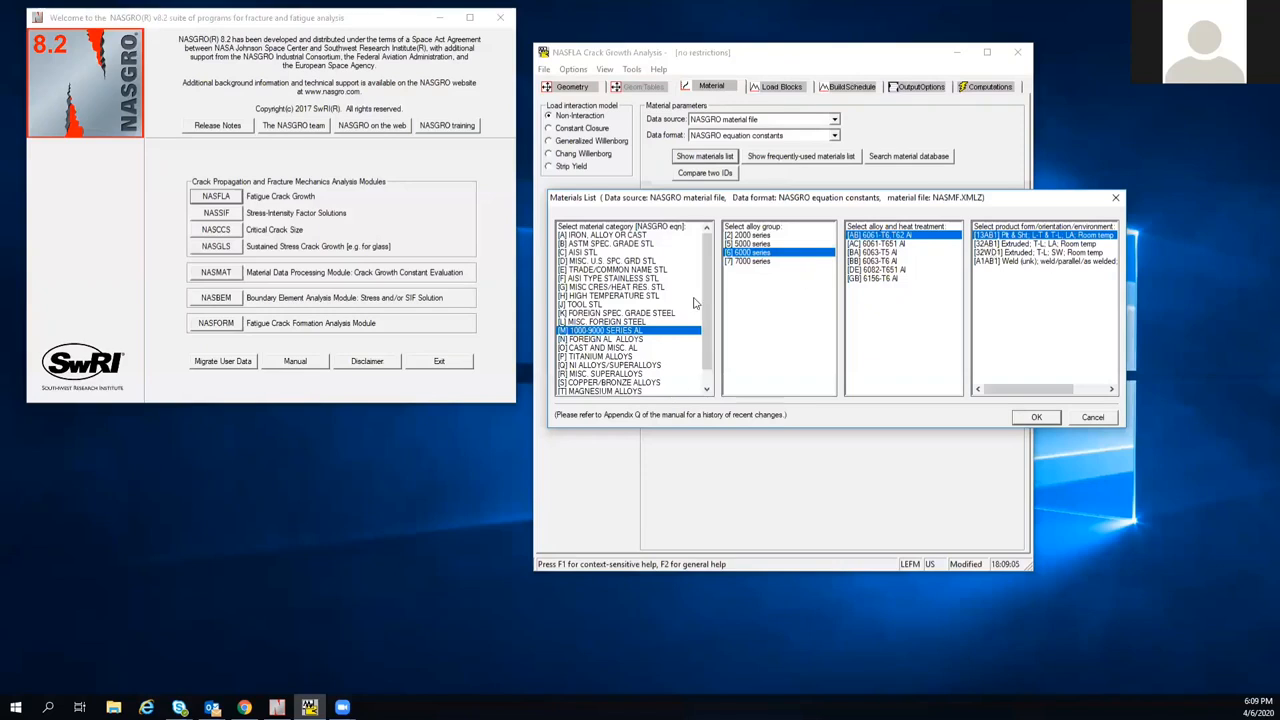
pyautogui.click(1049, 419)
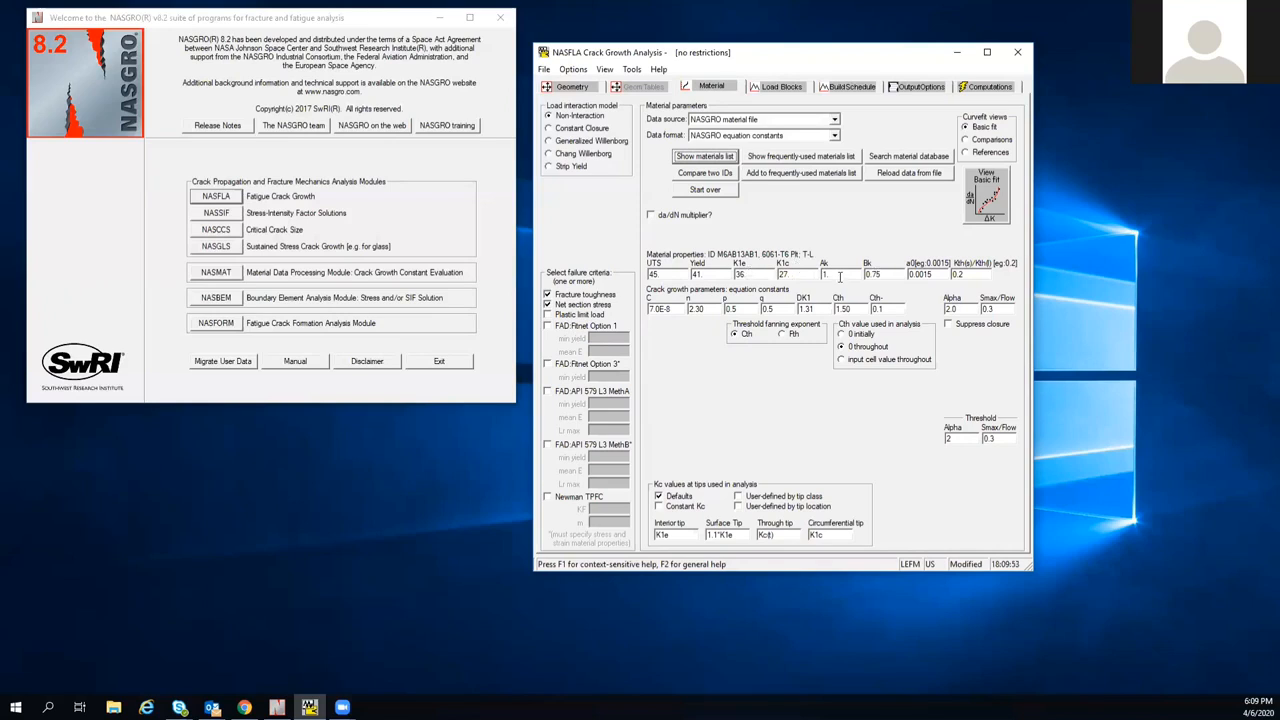
pyautogui.click(865, 276)
pyautogui.click(547, 305)
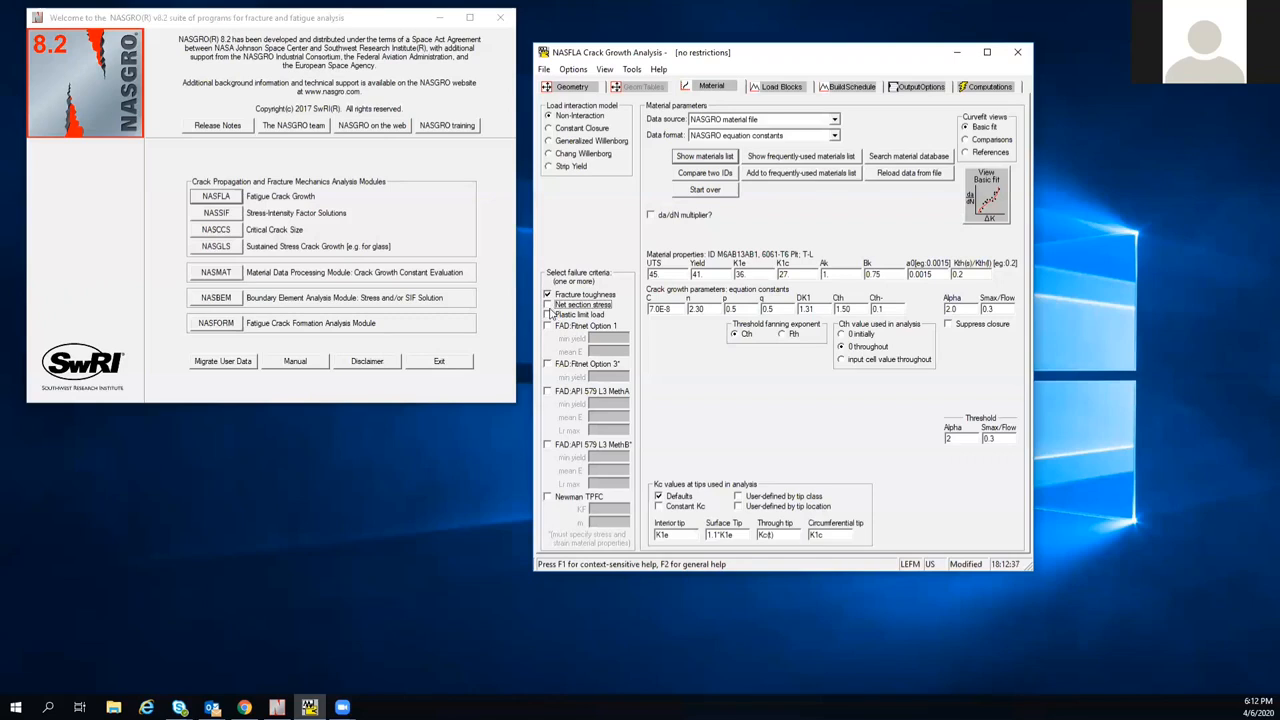
pyautogui.click(548, 305)
# Step: Plot the basic fit crack growth curve for M6AB13AB1 on screen, examine it and close the graph
pyautogui.click(992, 196)
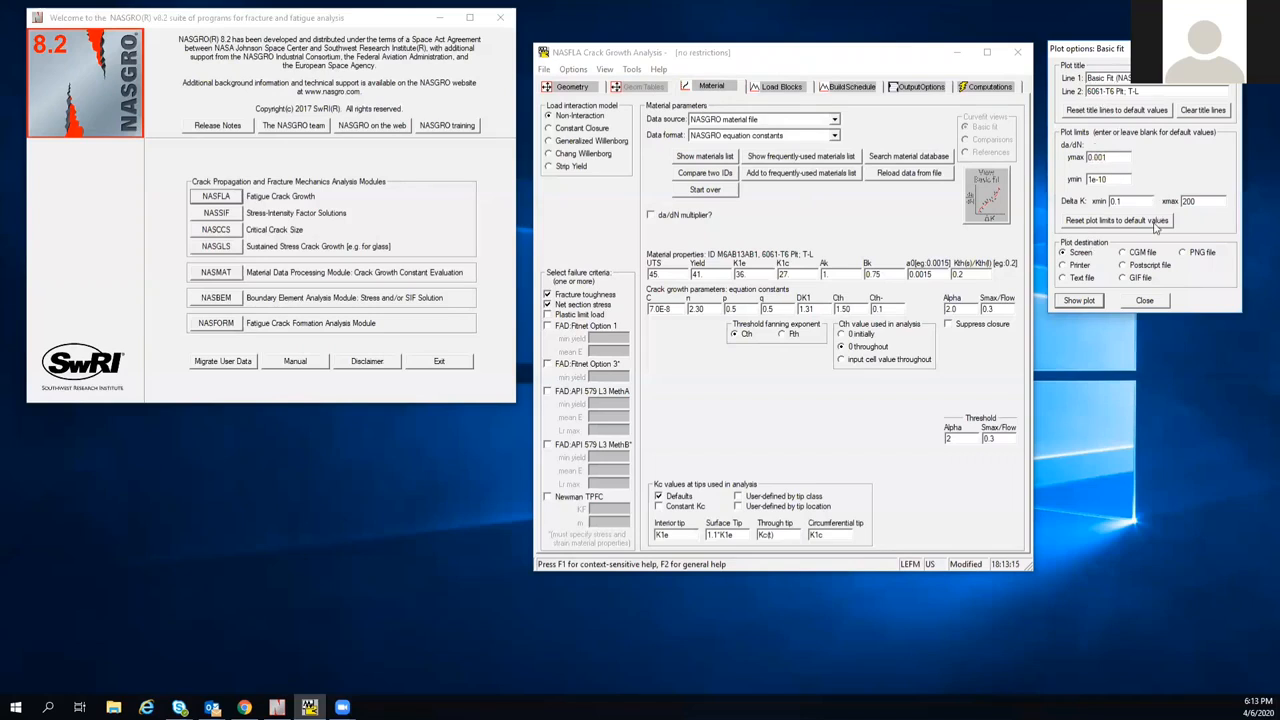
pyautogui.click(1094, 301)
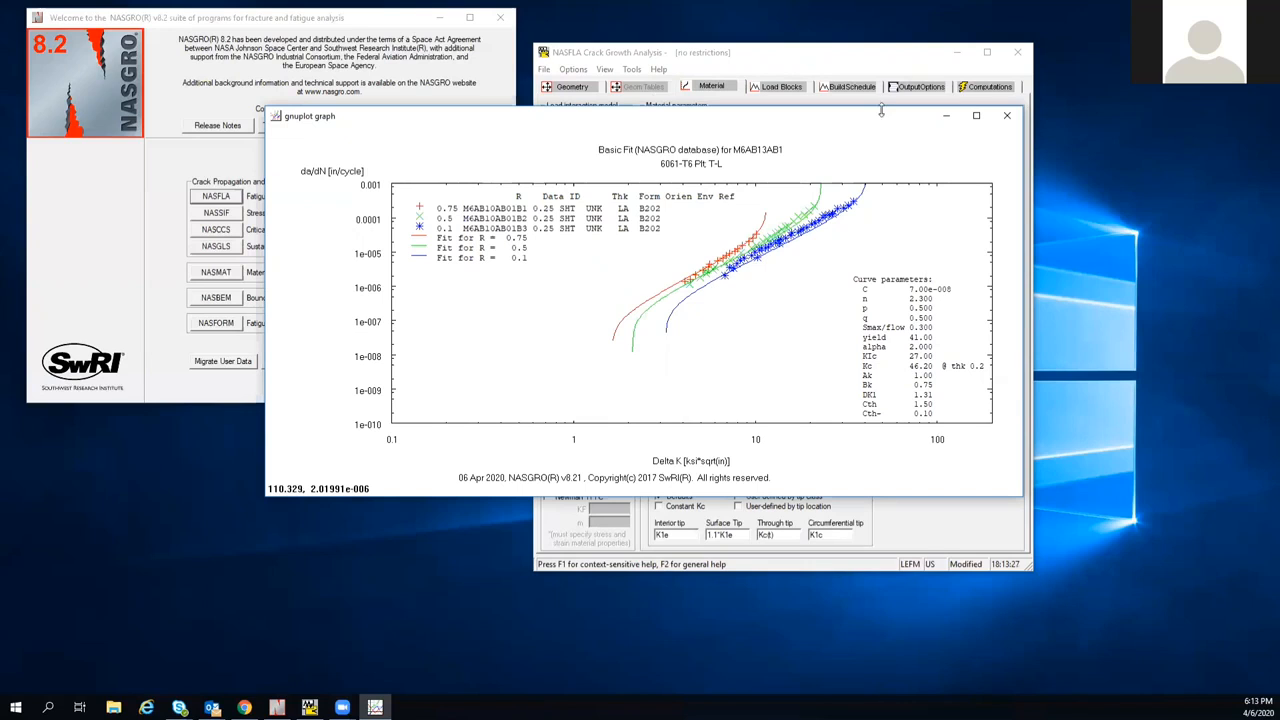
pyautogui.moveTo(881, 125); pyautogui.dragTo(885, 345)
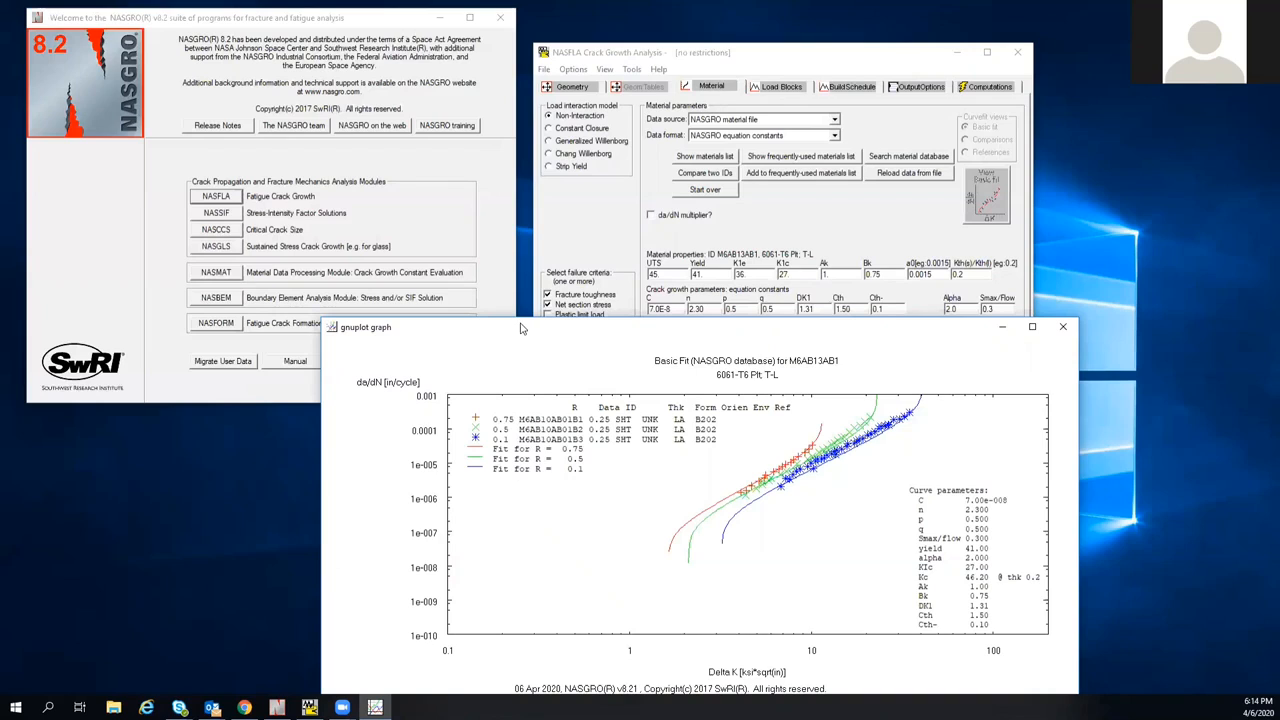
pyautogui.moveTo(520, 328); pyautogui.dragTo(516, 262)
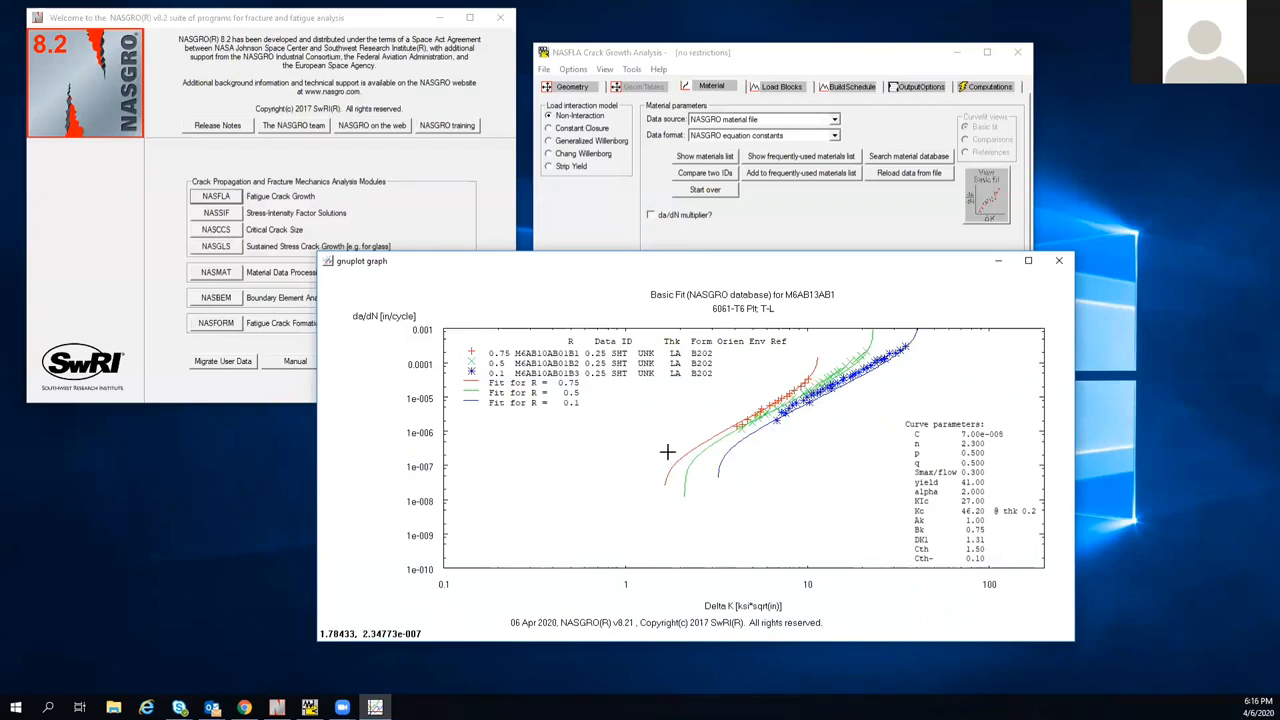
pyautogui.click(1060, 262)
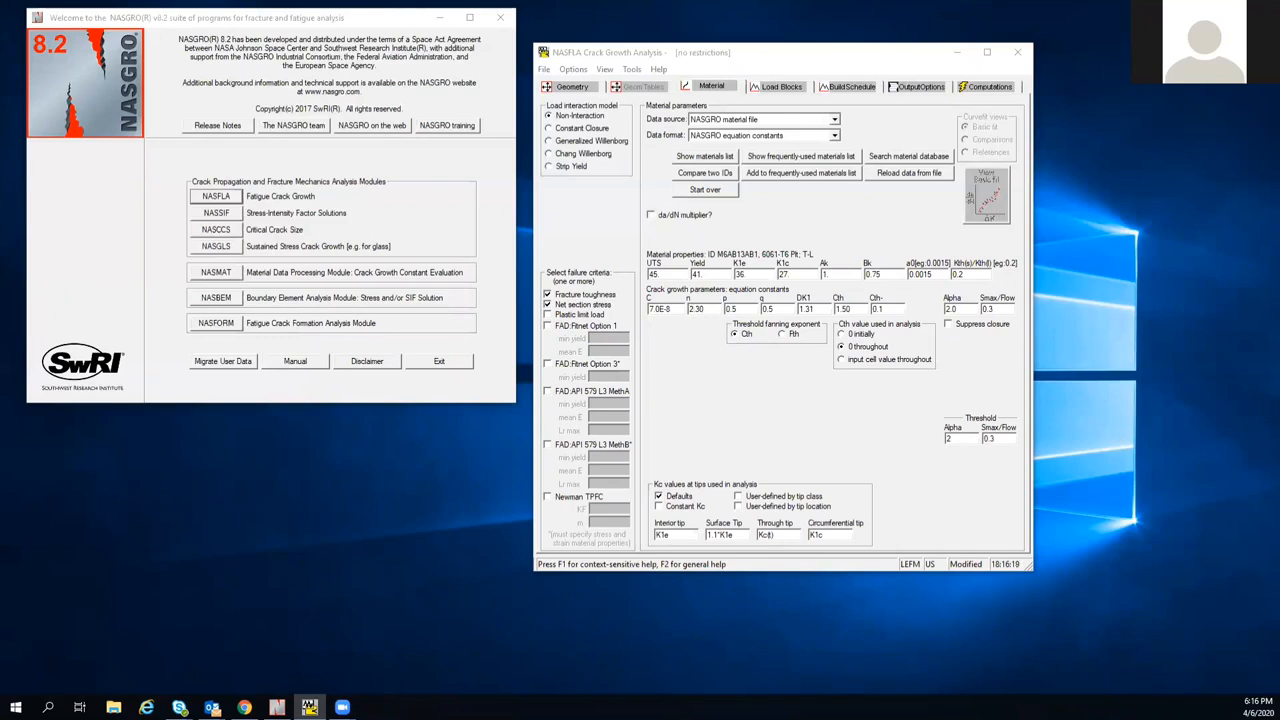
# Step: Set the crack growth constant n to 2.2, plot the user-modified basic fit on screen and close the graph
pyautogui.click(725, 371)
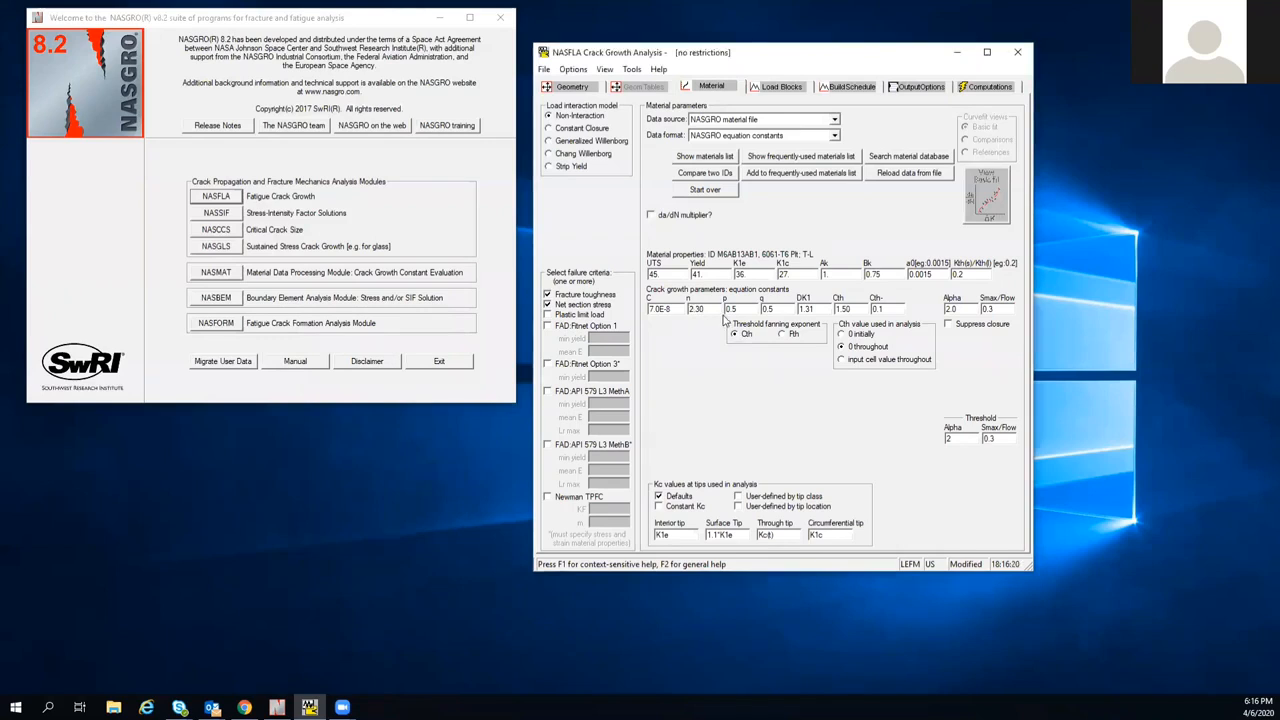
pyautogui.click(705, 310)
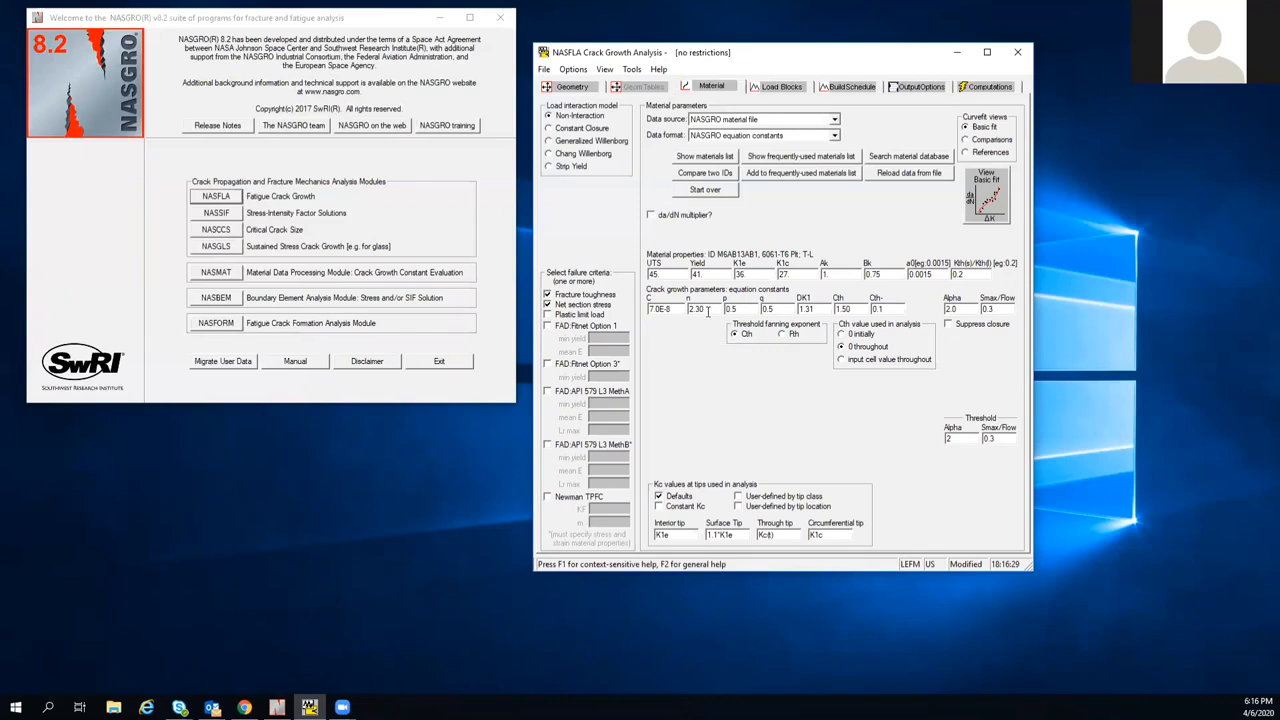
pyautogui.moveTo(708, 309); pyautogui.dragTo(686, 309)
pyautogui.write('2.2')
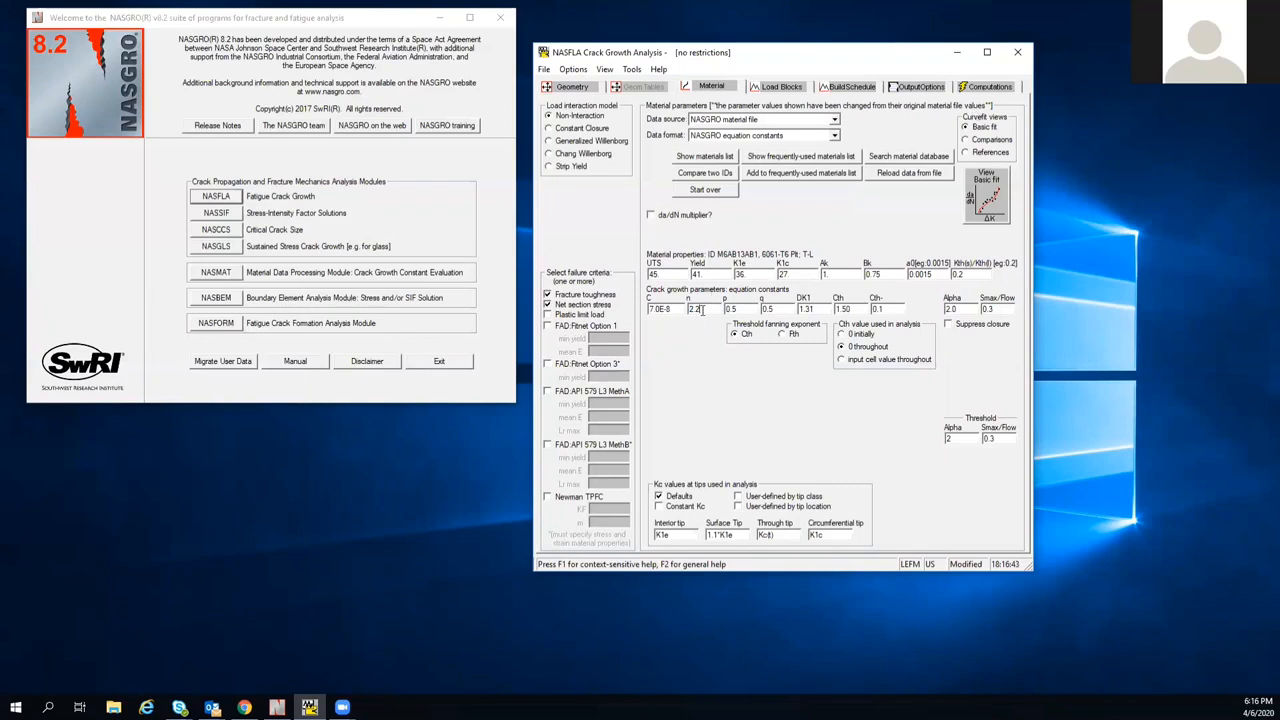
pyautogui.click(989, 197)
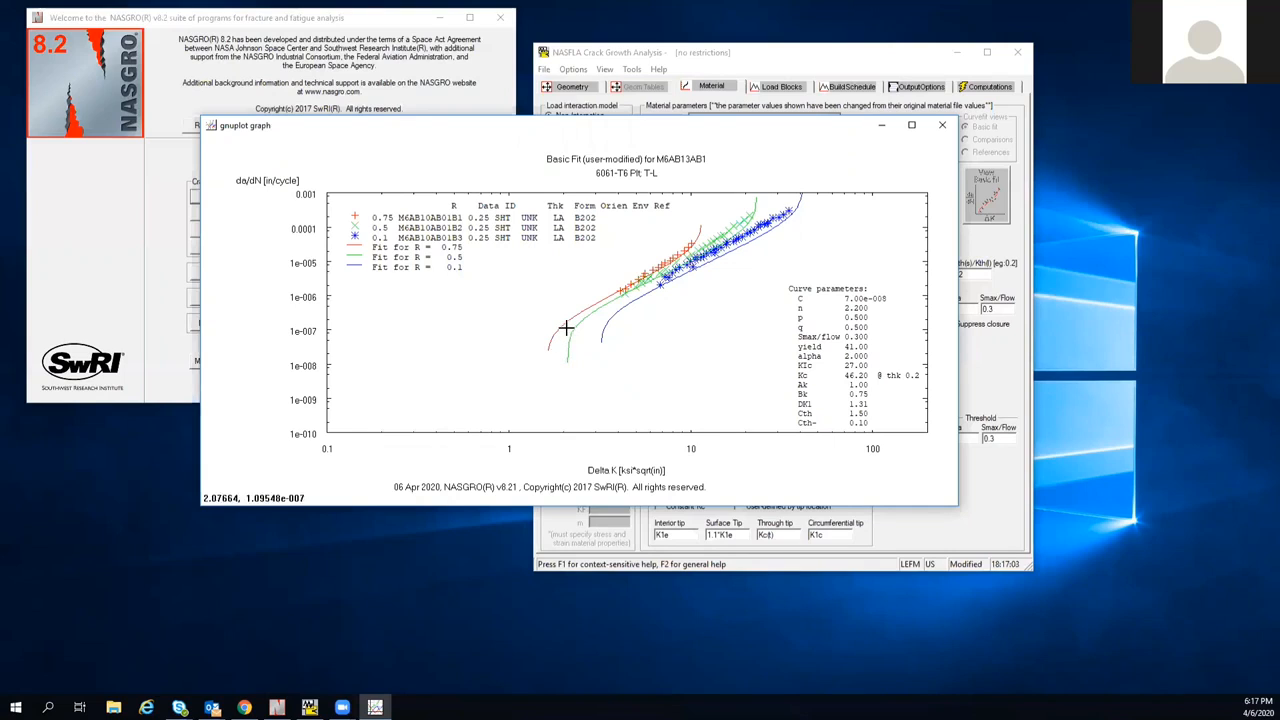
pyautogui.click(942, 126)
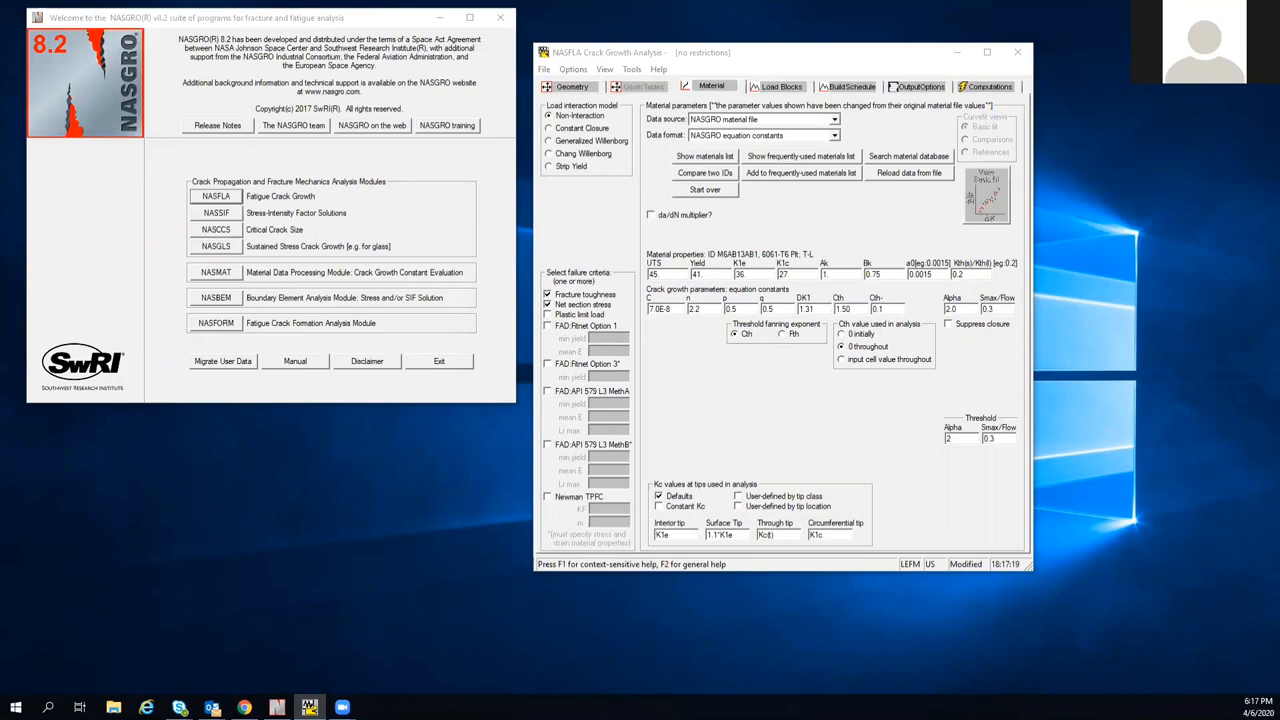
# Step: Enter 41 as the material's yield value and restore the crack growth constant n to 2.3
pyautogui.doubleClick(701, 275)
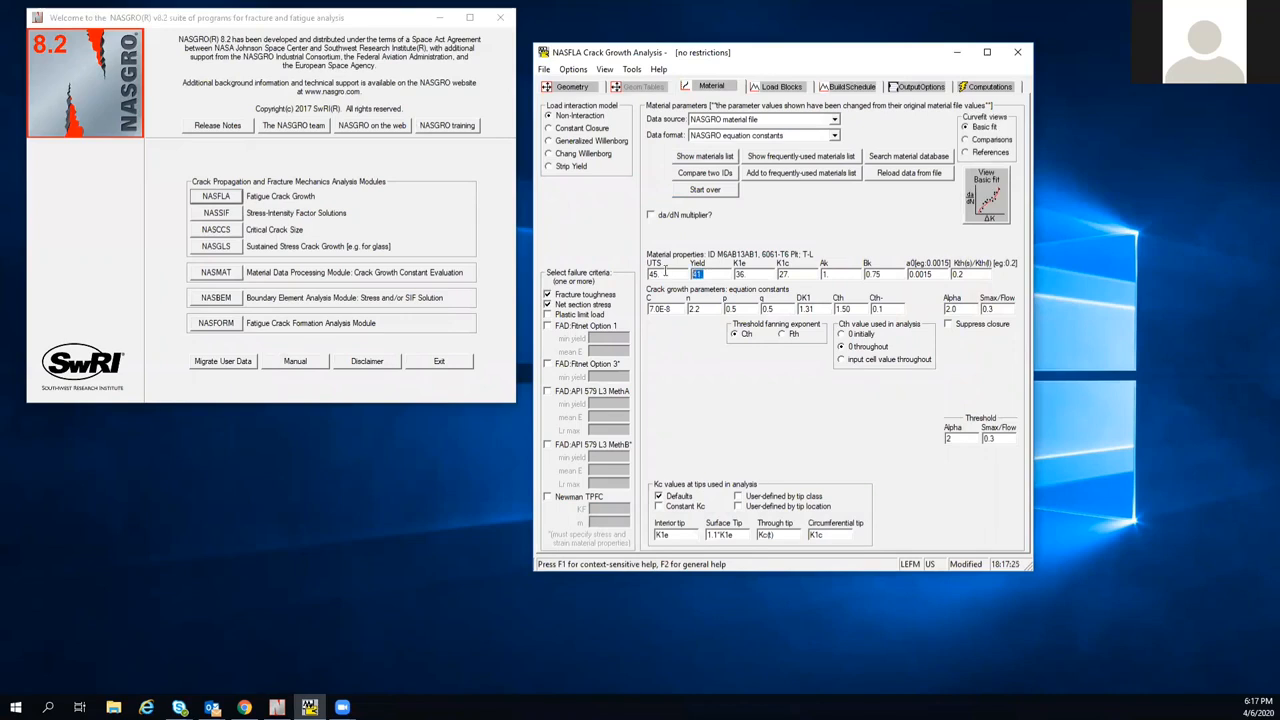
pyautogui.write('43')
pyautogui.press('BackSpace')
pyautogui.click(710, 310)
pyautogui.press('BackSpace')
pyautogui.press('BackSpace')
pyautogui.write('.3')
# Step: Review the material's UTS and yield values as a reference for choosing the load block stresses
pyautogui.doubleClick(668, 274)
pyautogui.click(788, 87)
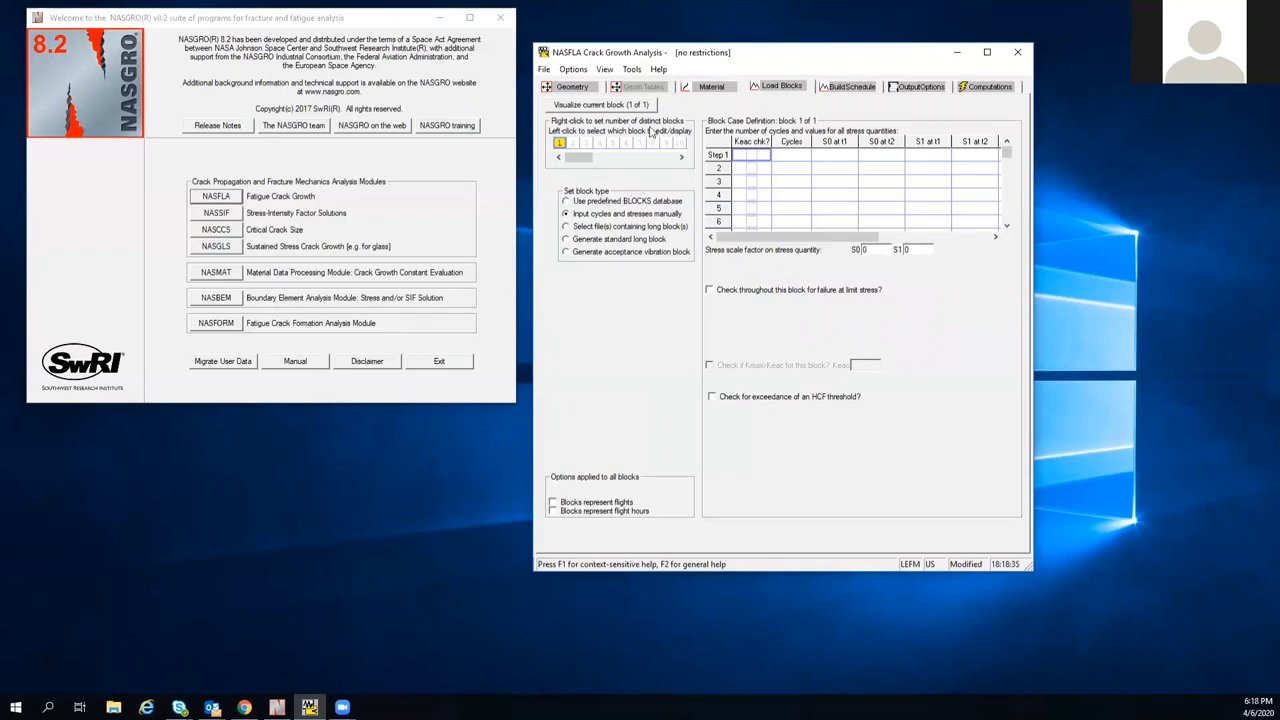
pyautogui.click(714, 90)
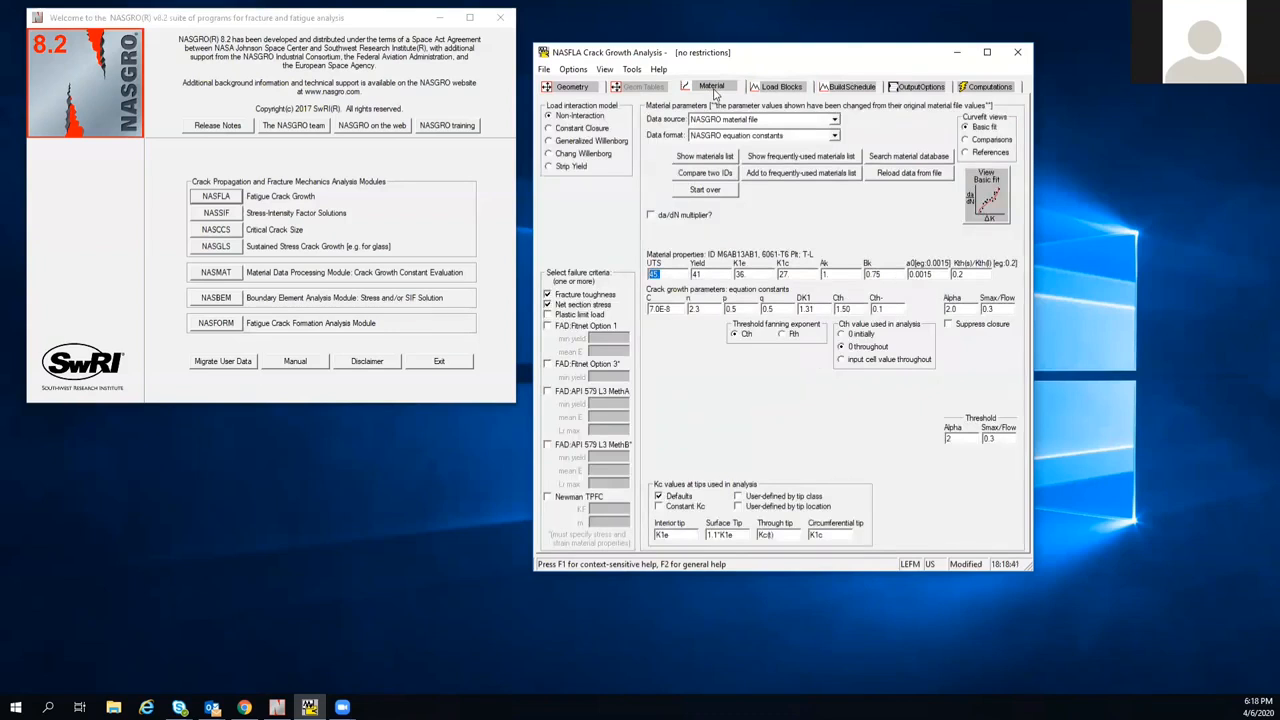
pyautogui.moveTo(705, 273); pyautogui.dragTo(675, 273)
pyautogui.moveTo(667, 275); pyautogui.dragTo(618, 267)
pyautogui.doubleClick(706, 276)
# Step: In load block 1, set the number of cycles for step 1 to 1
pyautogui.click(790, 90)
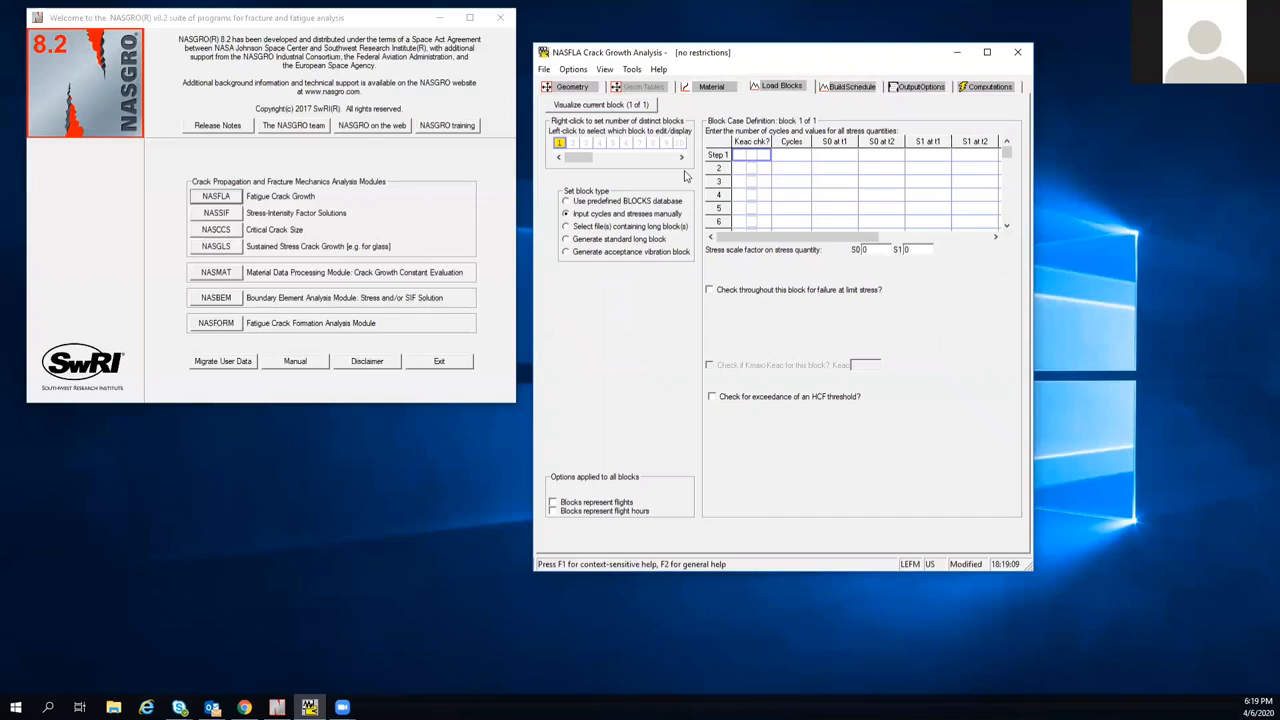
pyautogui.click(797, 156)
pyautogui.write('1')
pyautogui.click(837, 156)
pyautogui.click(889, 156)
pyautogui.click(930, 157)
pyautogui.click(966, 157)
# Step: For step 1 of load block 1, set the S0 stress to 0 at t1 and 30 at t2
pyautogui.click(588, 88)
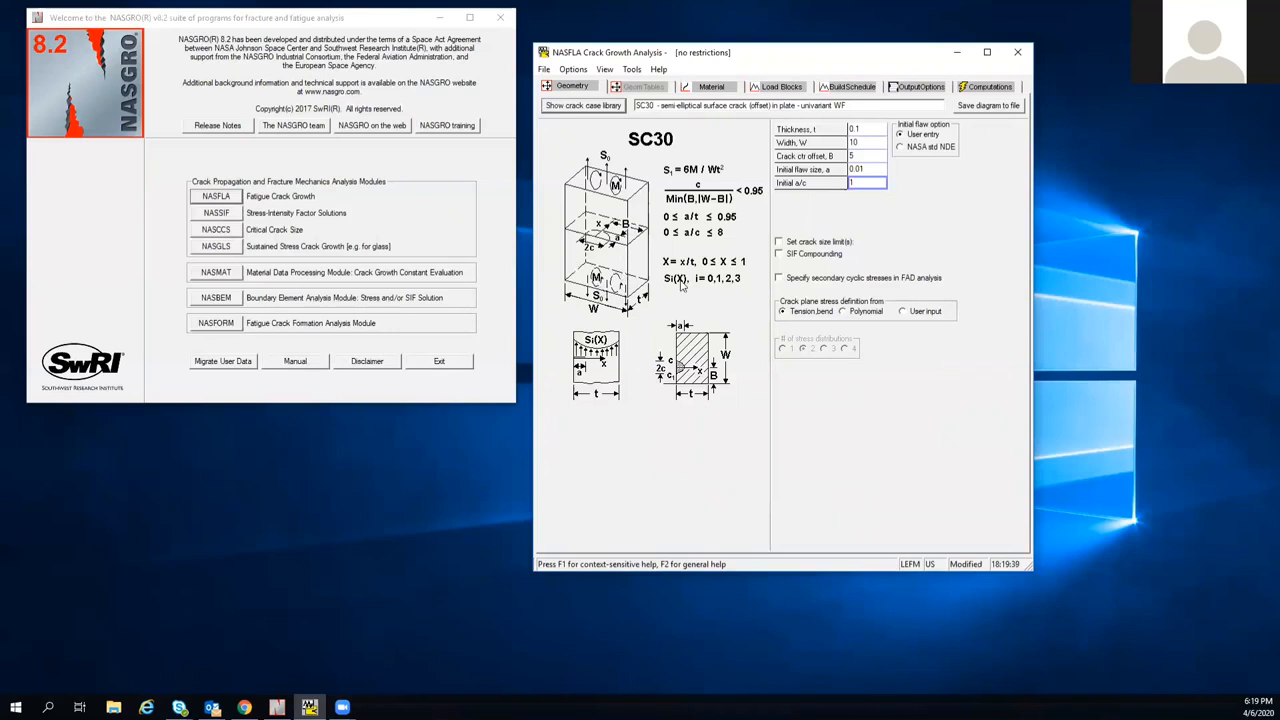
pyautogui.click(770, 88)
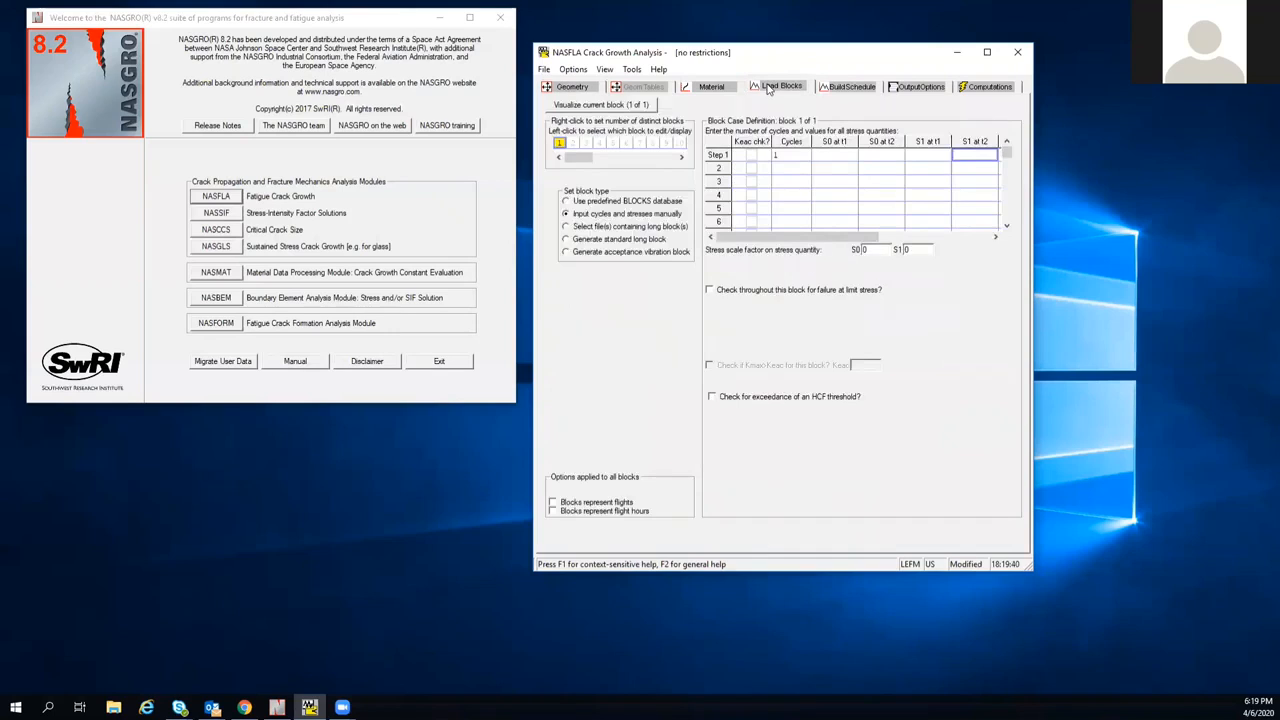
pyautogui.click(827, 157)
pyautogui.write('0')
pyautogui.press('Tab')
pyautogui.click(712, 87)
pyautogui.click(701, 273)
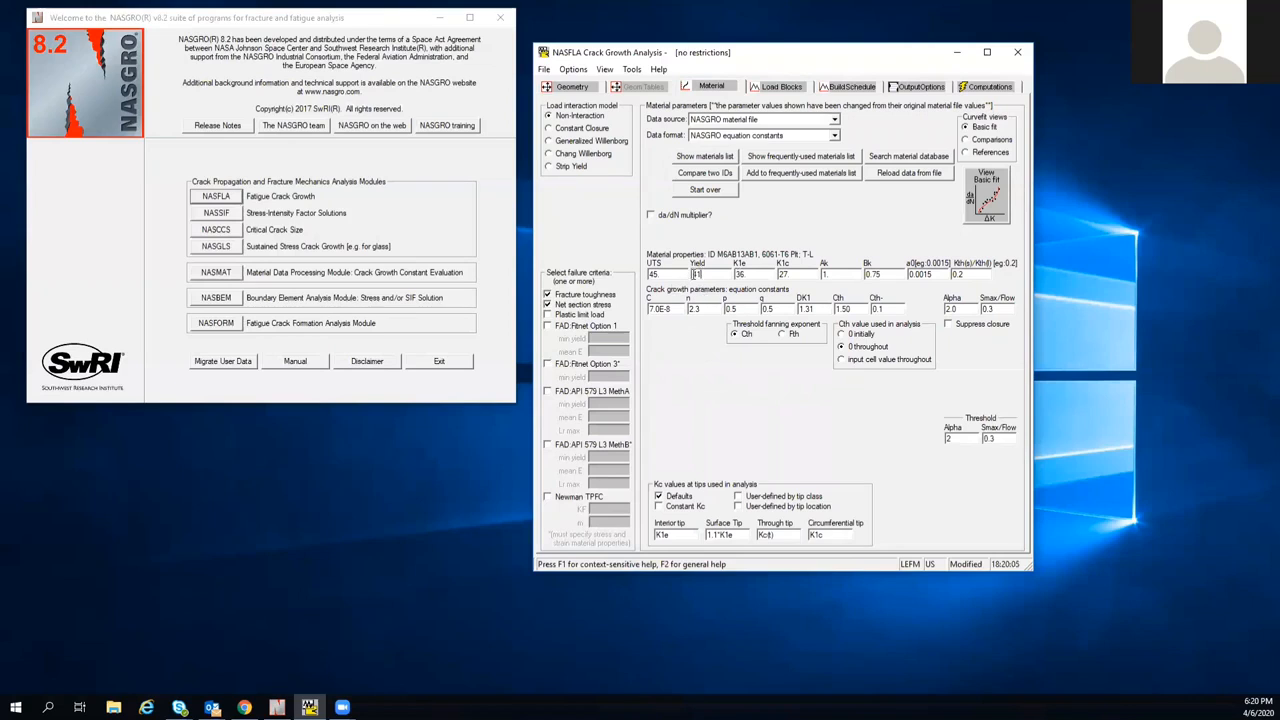
pyautogui.click(790, 88)
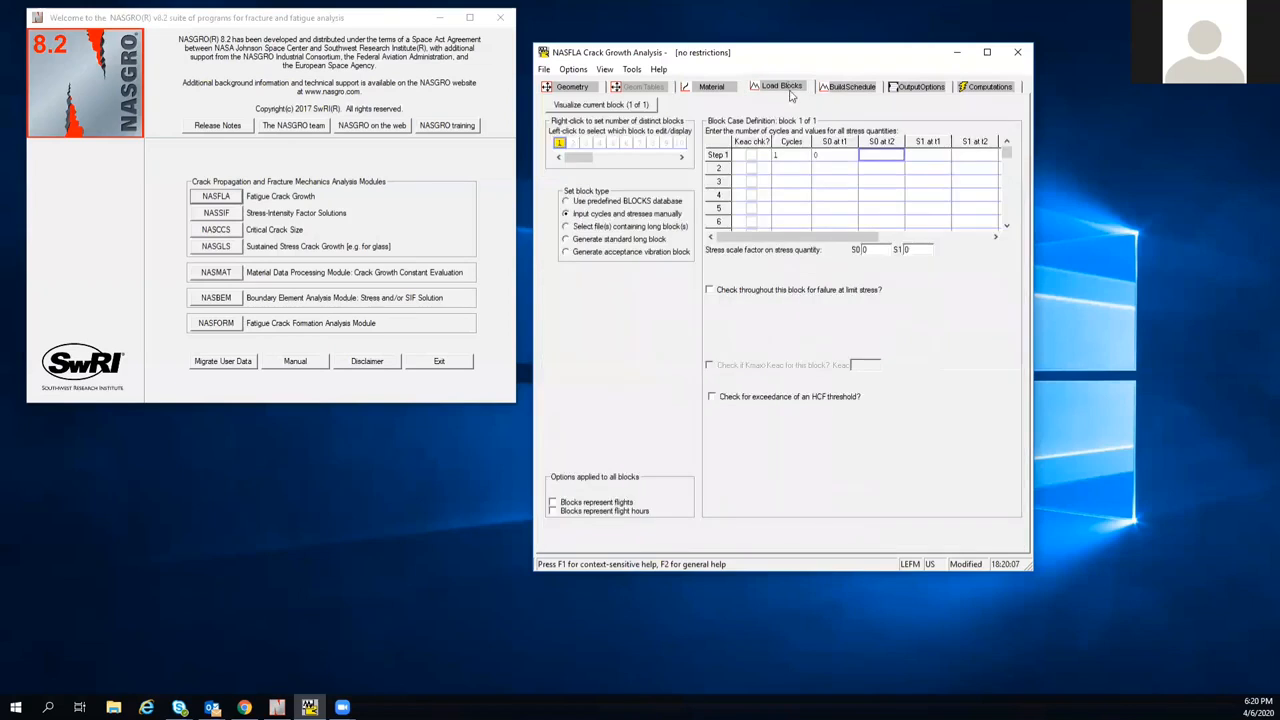
pyautogui.write('30')
pyautogui.click(929, 157)
pyautogui.click(967, 156)
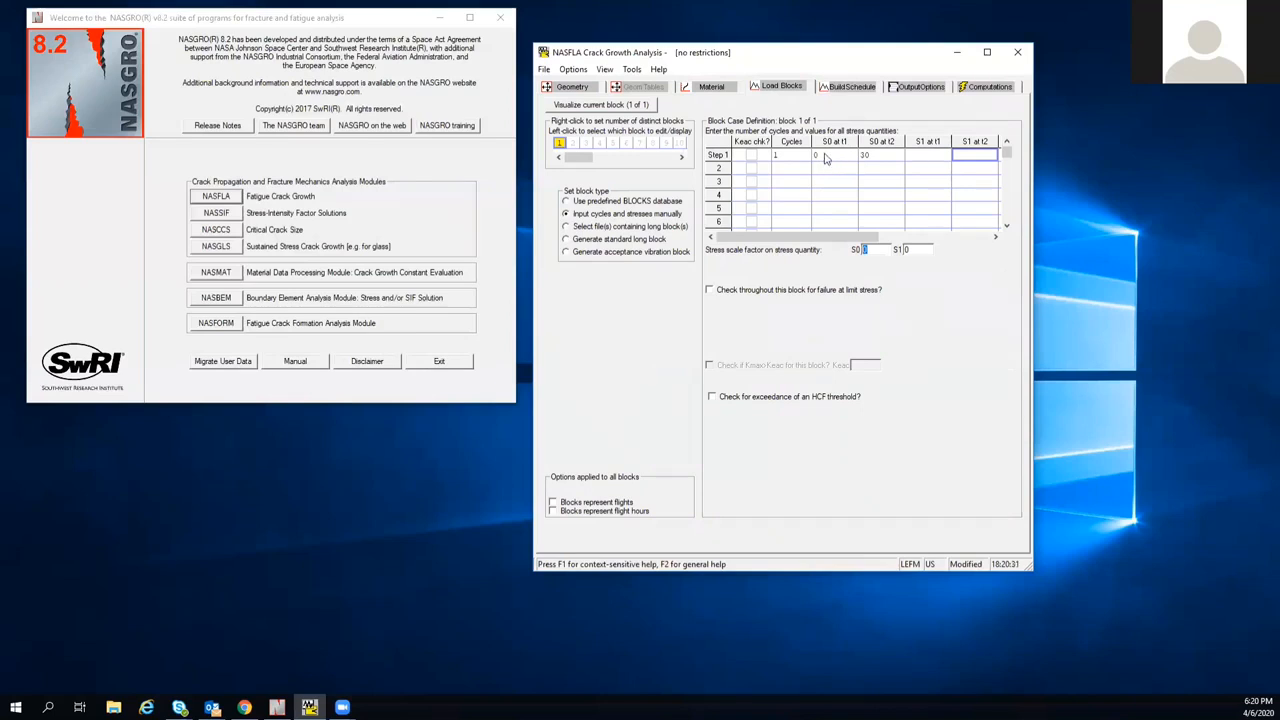
# Step: Re-enter 30 for S0 at t2 in step 1 and set the S0 stress scale factor to 1
pyautogui.moveTo(876, 250); pyautogui.dragTo(830, 249)
pyautogui.write('1')
pyautogui.press('BackSpace')
pyautogui.write('30')
pyautogui.click(876, 158)
pyautogui.write('30')
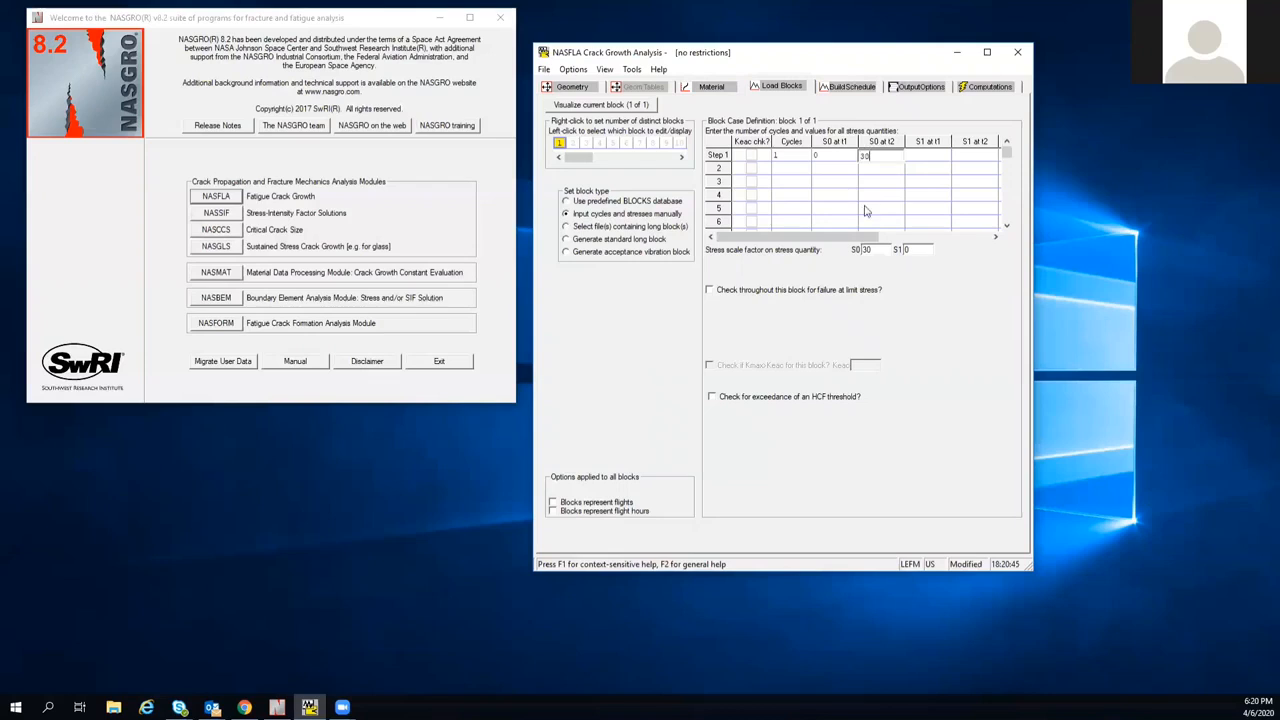
pyautogui.moveTo(873, 250); pyautogui.dragTo(857, 253)
pyautogui.write('1')
# Step: Review the SC30 plate dimensions and material properties, and examine which unit systems are available for the analysis
pyautogui.click(562, 86)
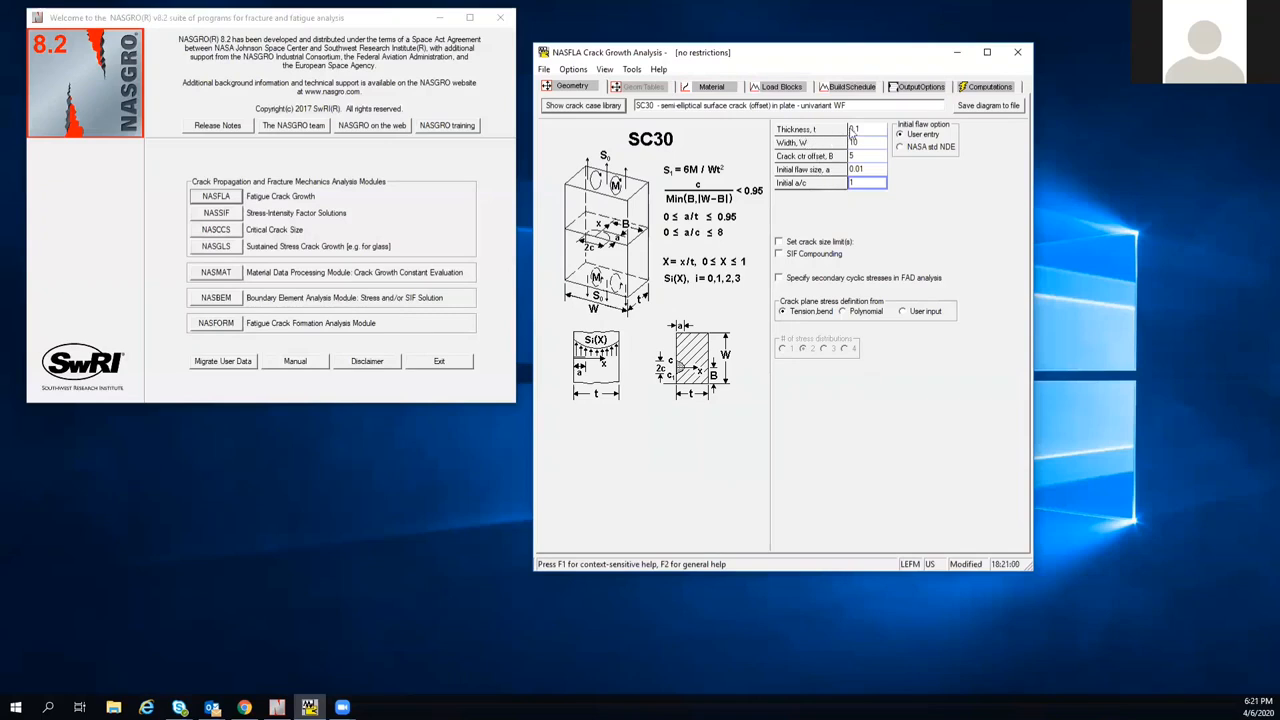
pyautogui.click(708, 88)
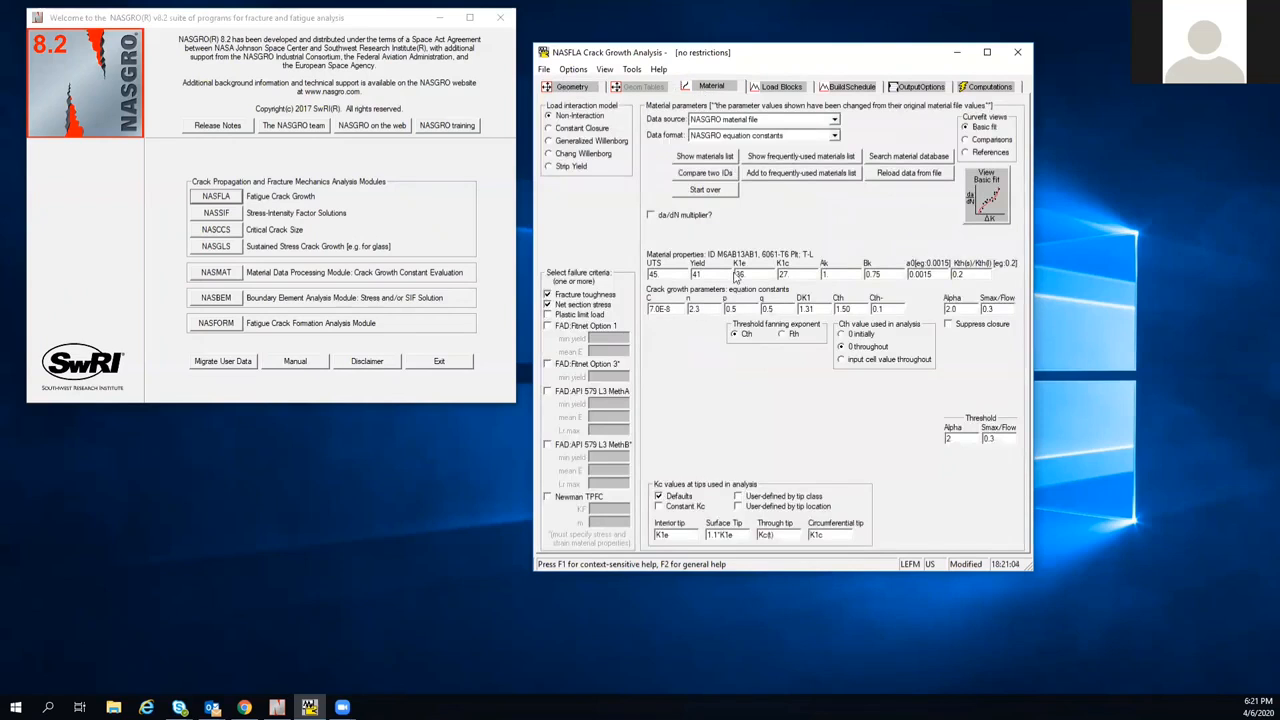
pyautogui.click(544, 69)
pyautogui.moveTo(570, 70)
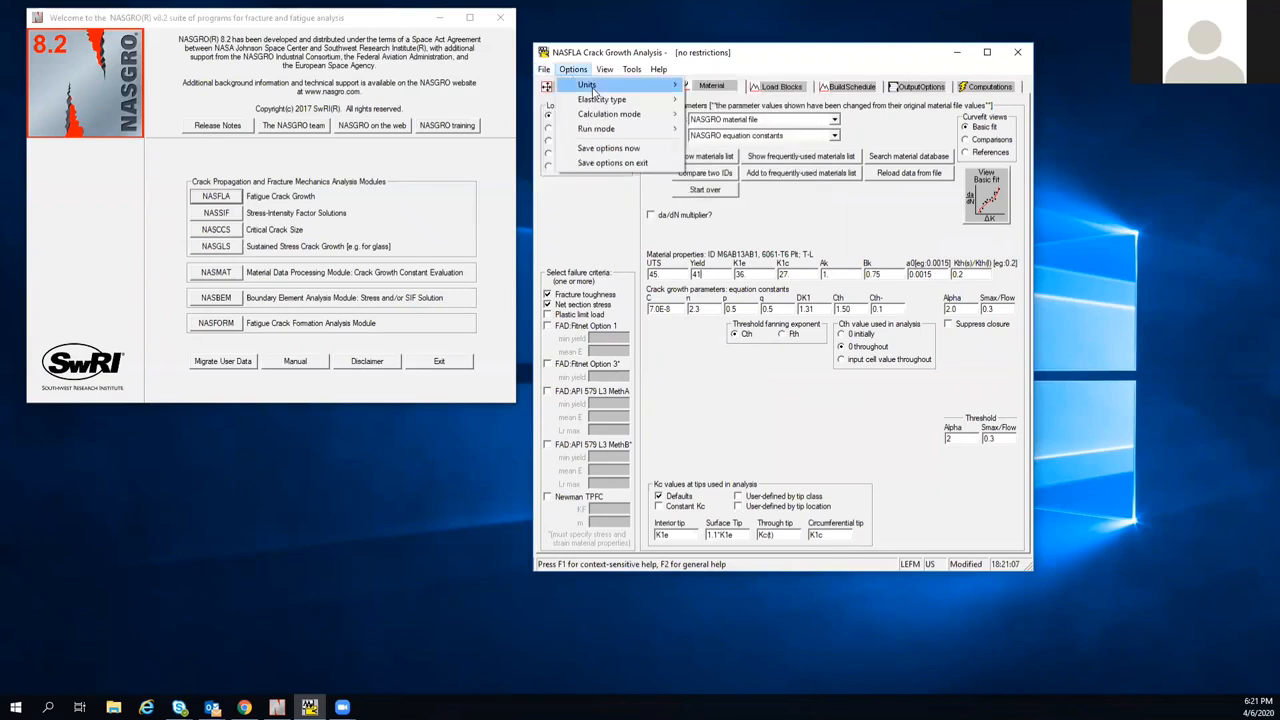
pyautogui.moveTo(594, 92)
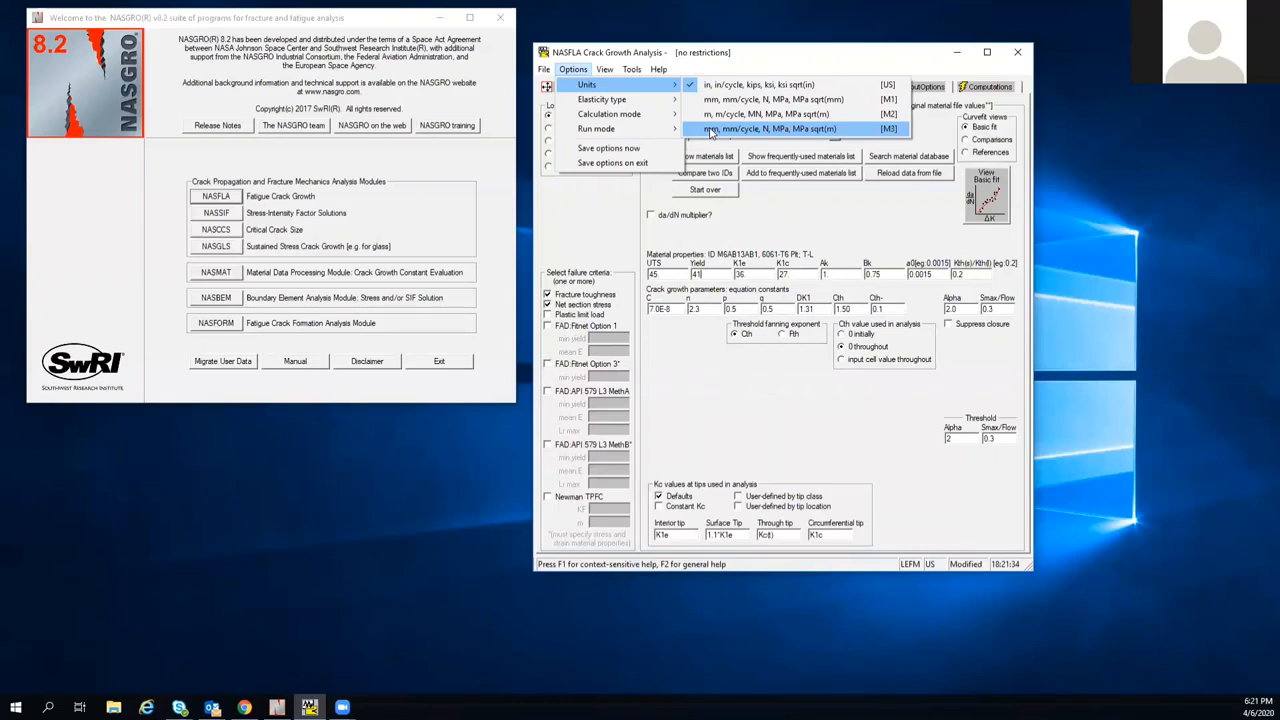
pyautogui.click(785, 218)
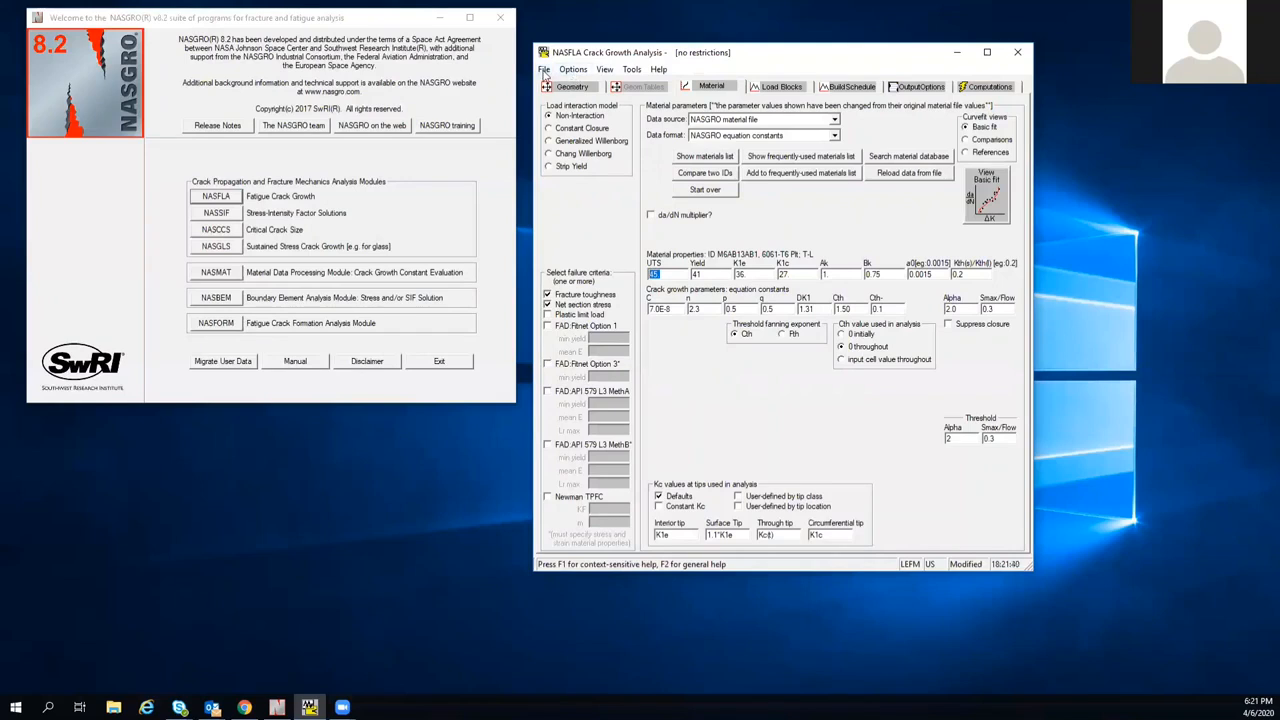
pyautogui.click(573, 71)
pyautogui.moveTo(588, 88)
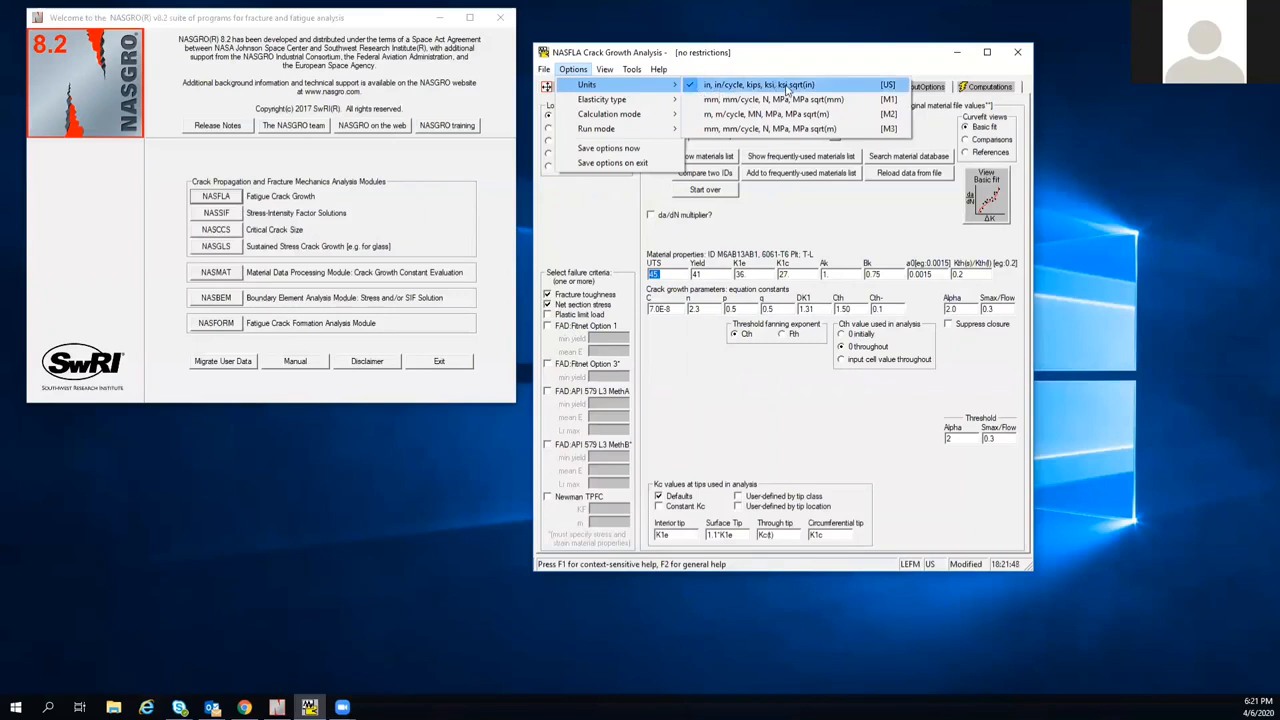
pyautogui.click(664, 58)
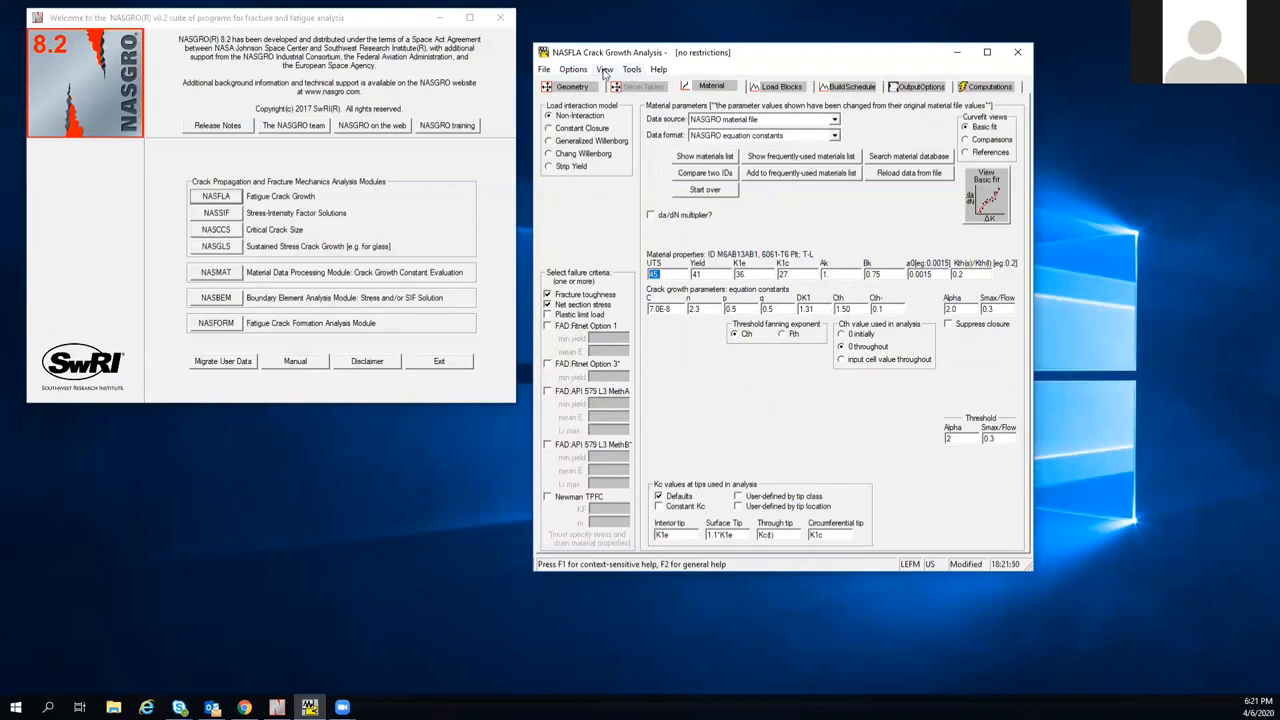
# Step: Review the load block's cycles and stresses against the SC30 stress definition and the schedule's block case repetition table
pyautogui.click(773, 88)
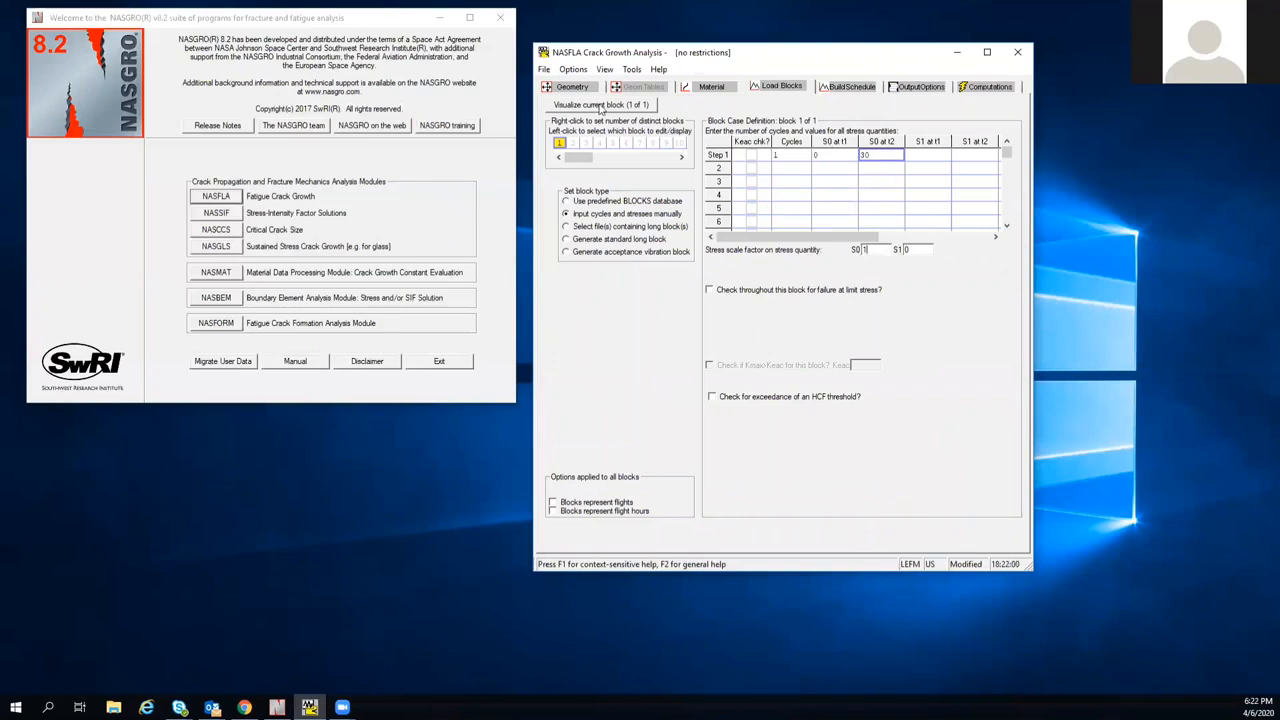
pyautogui.click(587, 90)
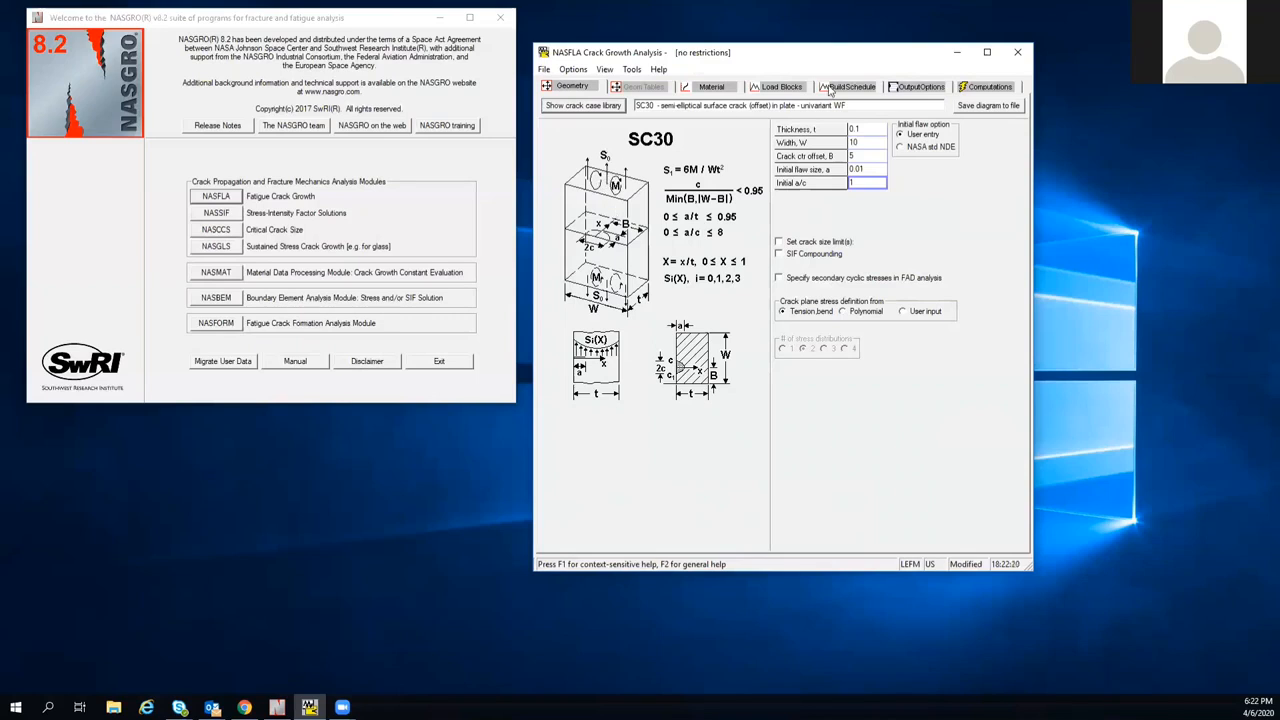
pyautogui.click(797, 89)
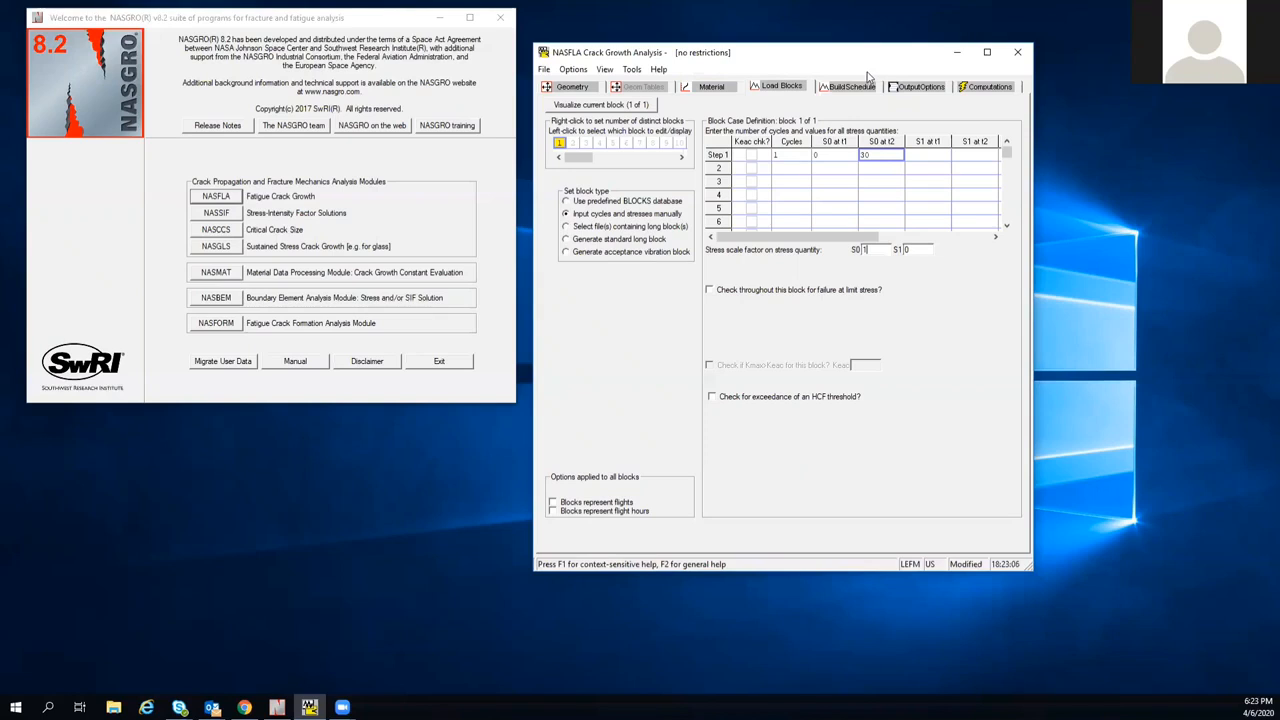
pyautogui.click(838, 88)
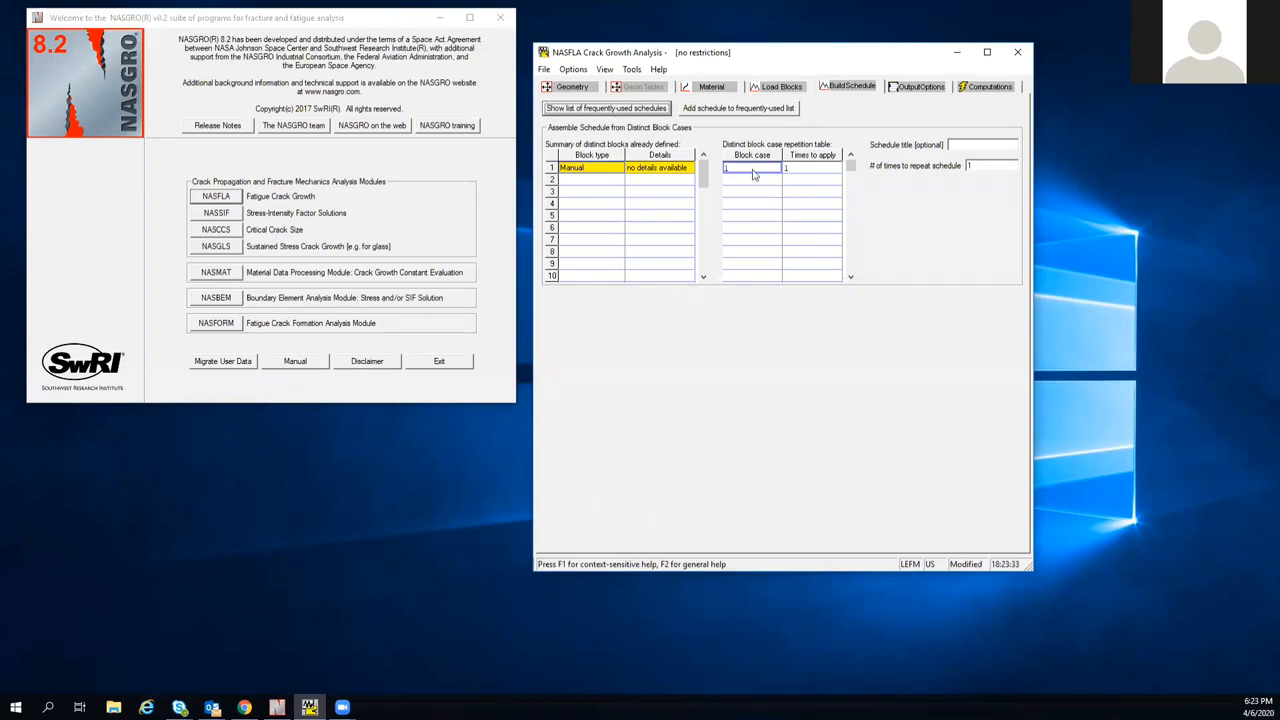
pyautogui.click(786, 88)
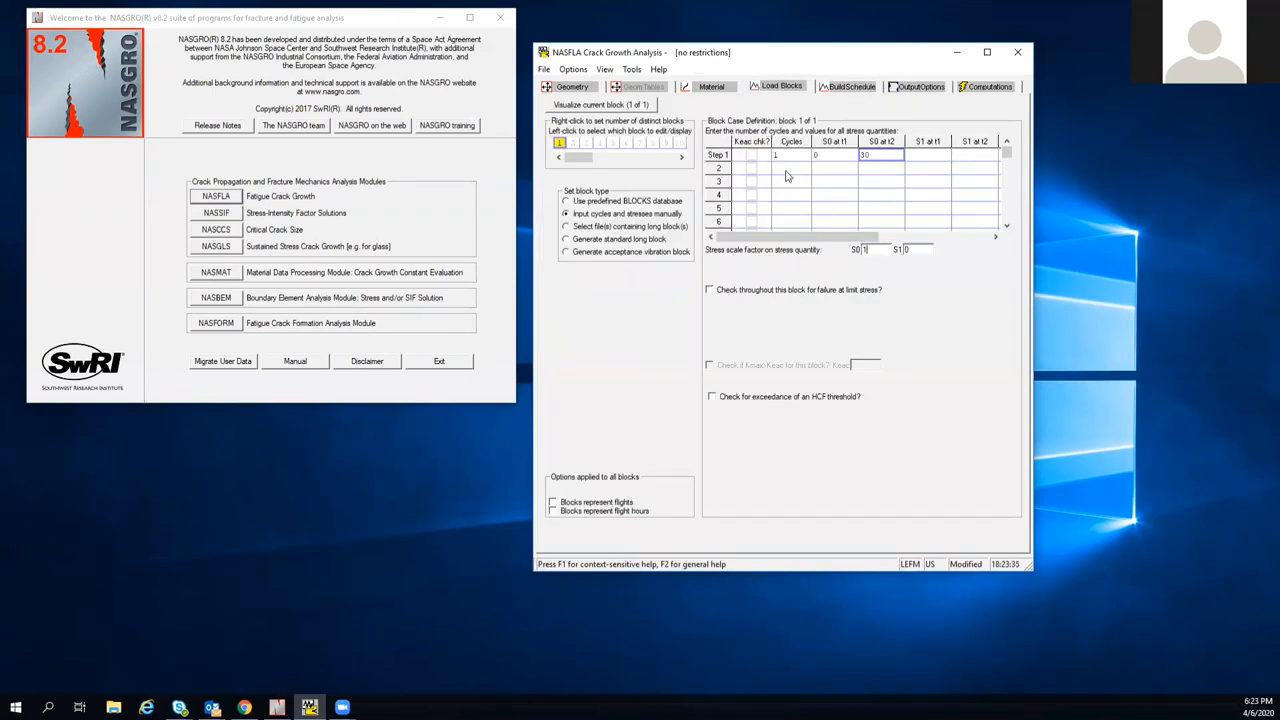
pyautogui.click(788, 180)
pyautogui.click(790, 168)
# Step: Check the schedule's repeat count against the load block's cycles and stresses, and look over the output options
pyautogui.click(852, 88)
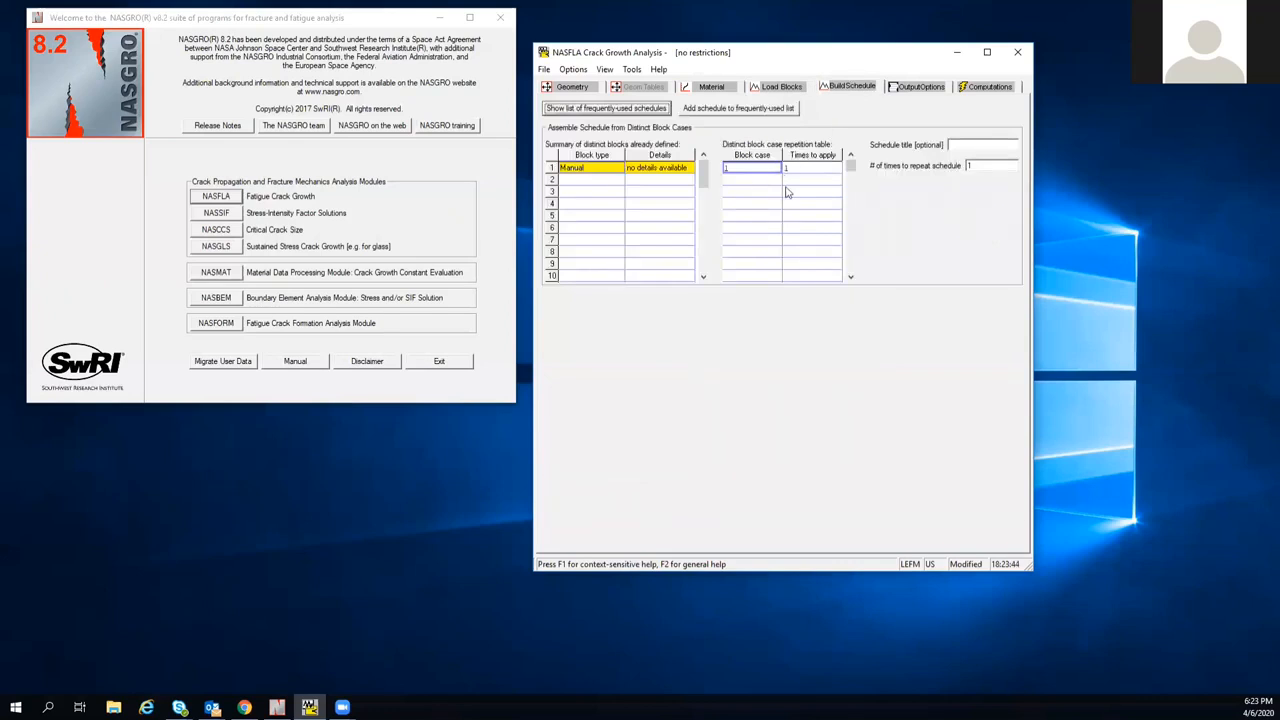
pyautogui.moveTo(990, 166); pyautogui.dragTo(905, 167)
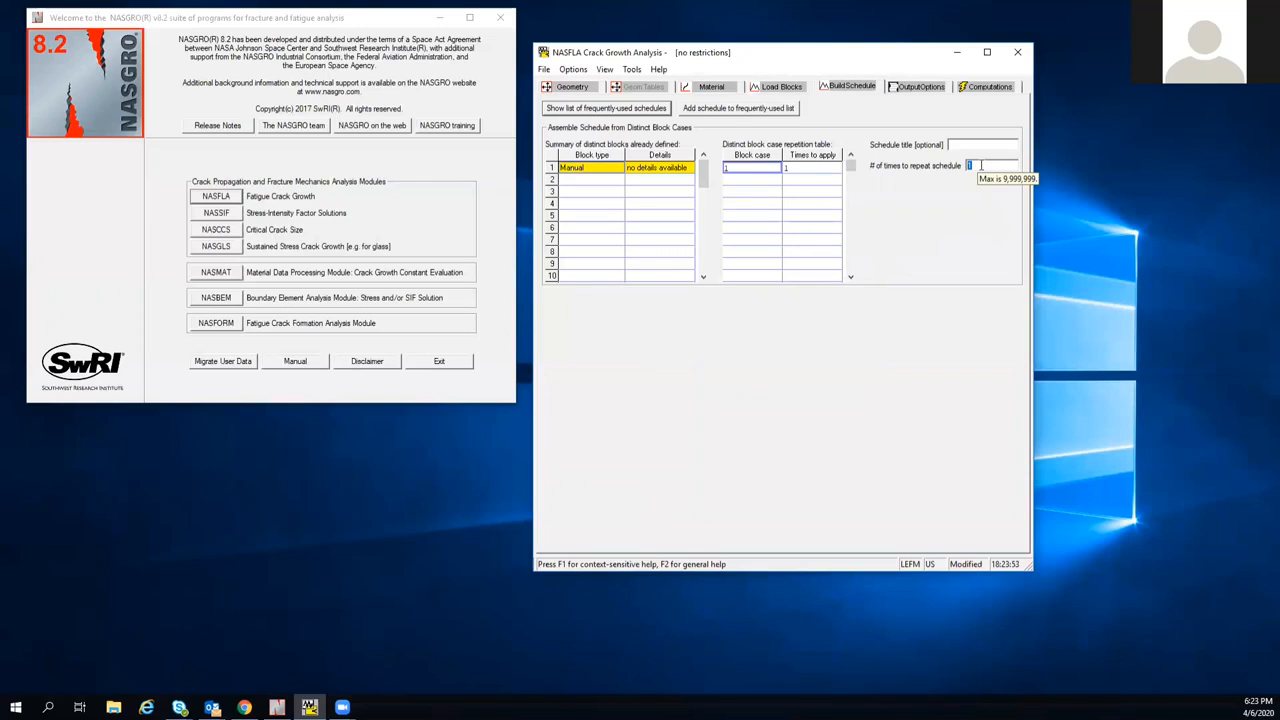
pyautogui.click(797, 86)
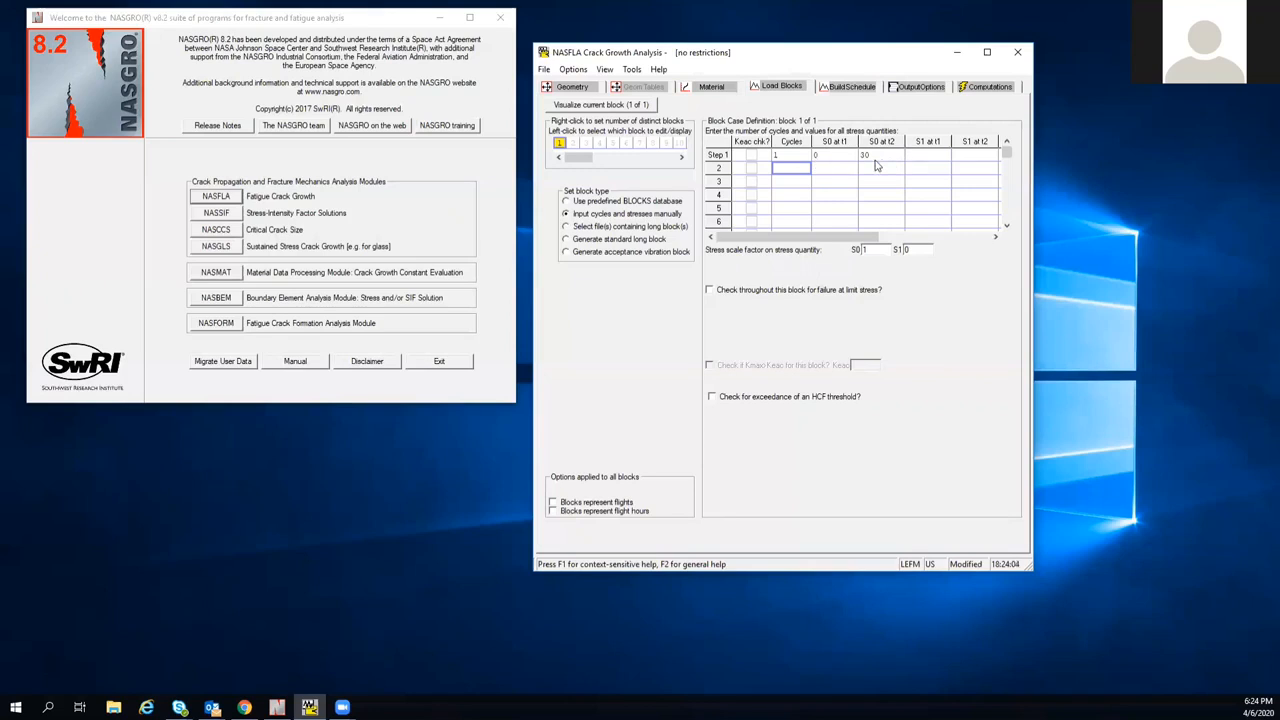
pyautogui.click(843, 88)
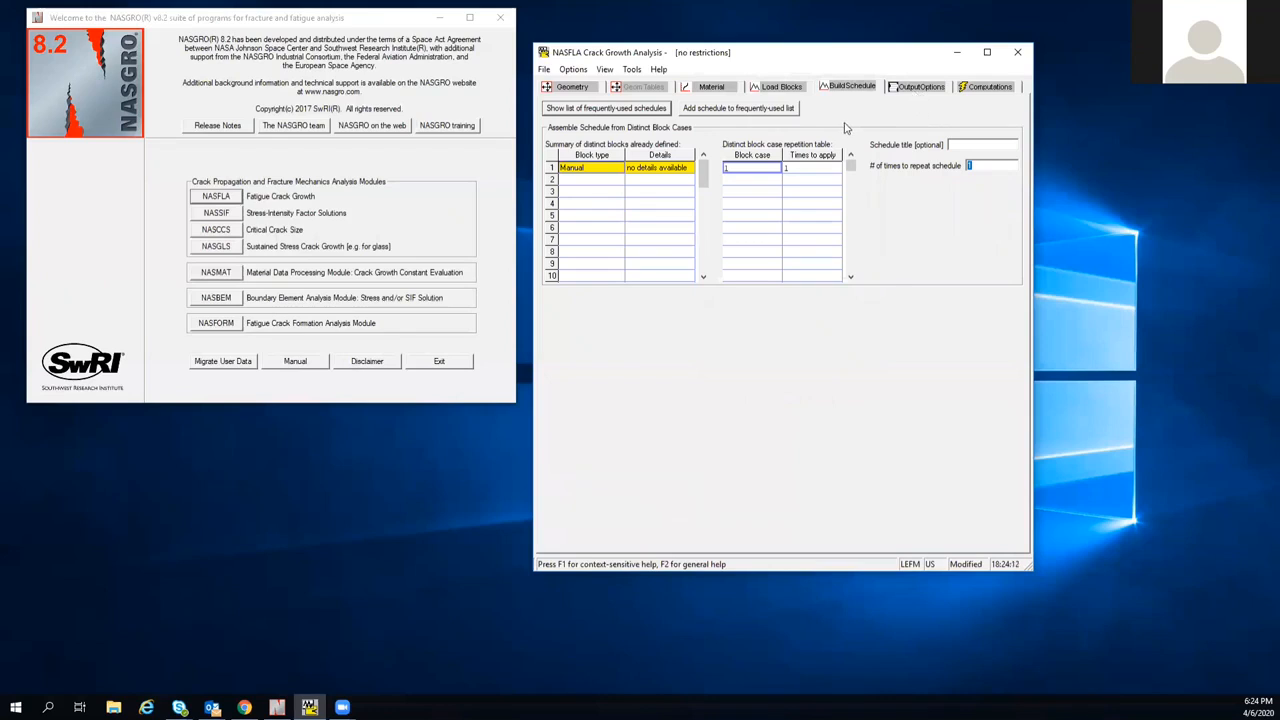
pyautogui.click(920, 87)
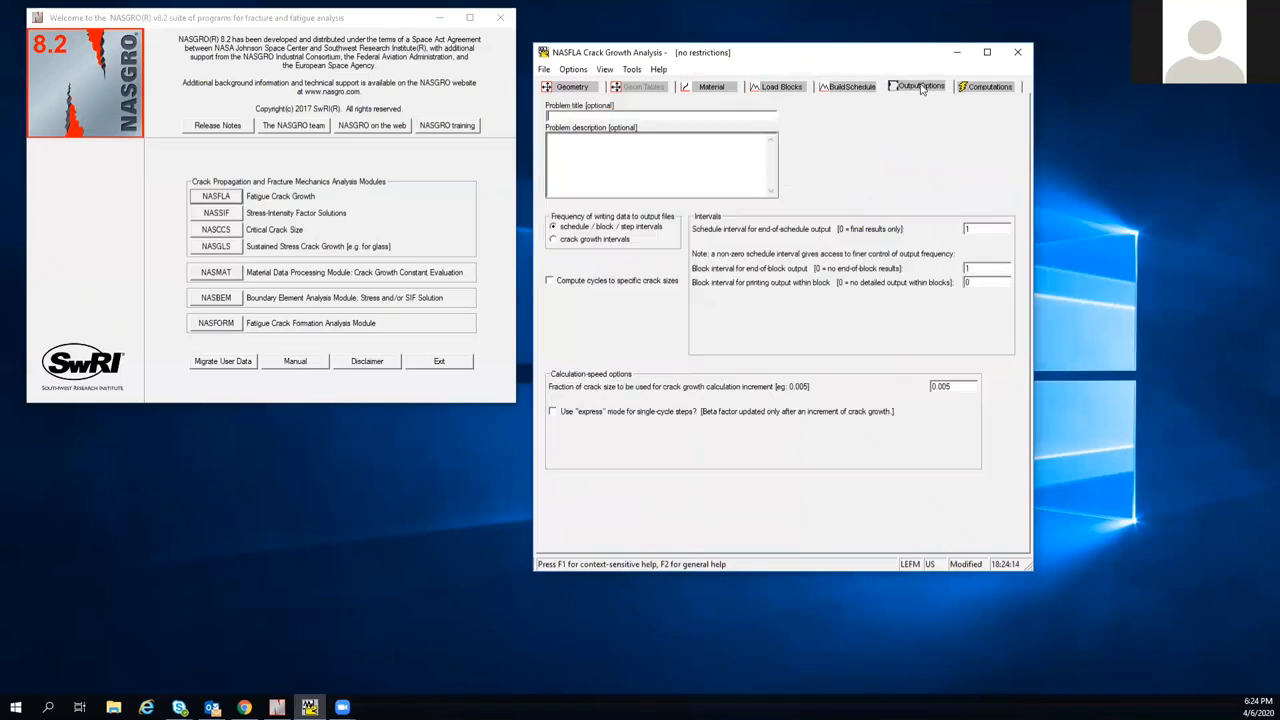
# Step: Run the crack growth computation, saving the project input as test1 in the Nasfla folder
pyautogui.click(966, 87)
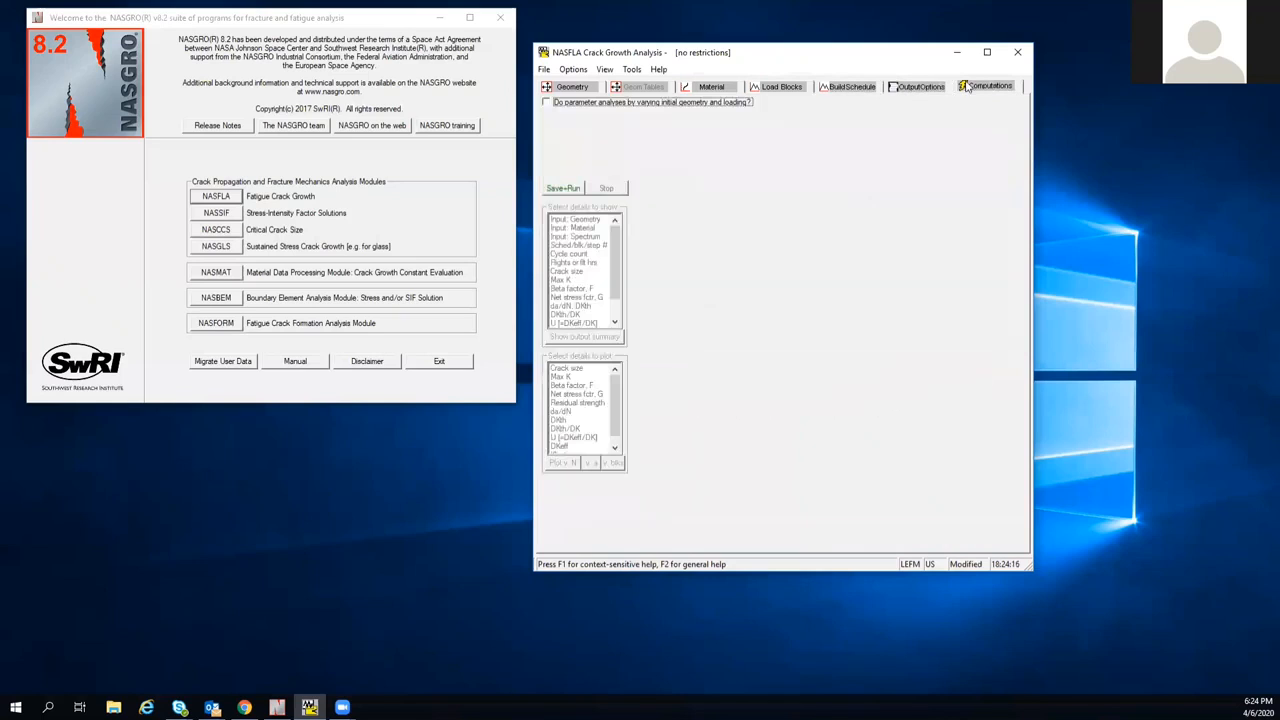
pyautogui.click(564, 189)
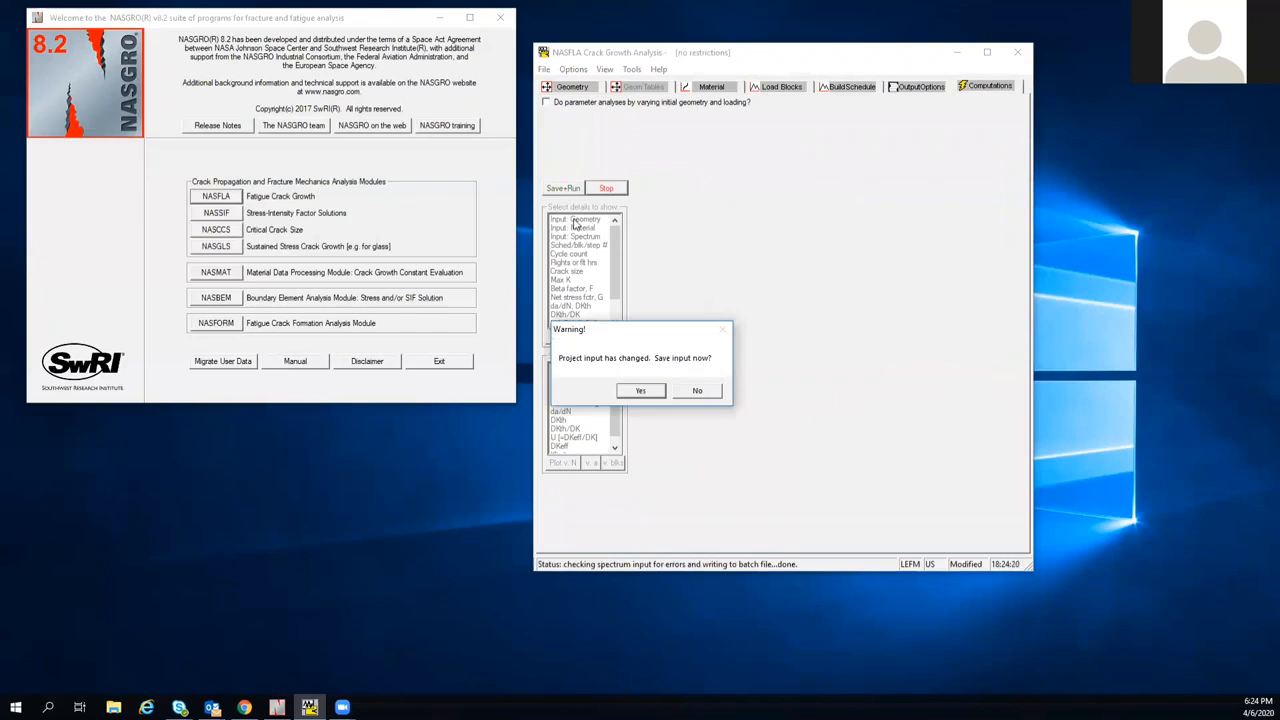
pyautogui.click(649, 394)
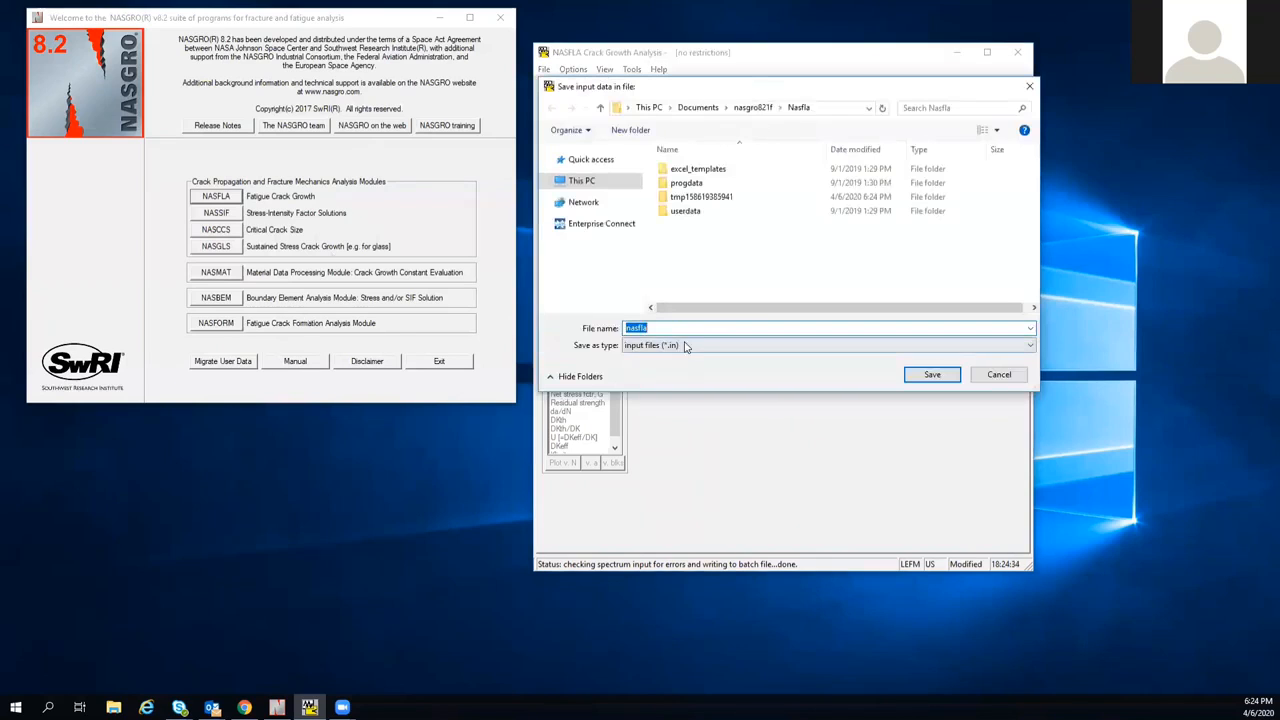
pyautogui.write('test1')
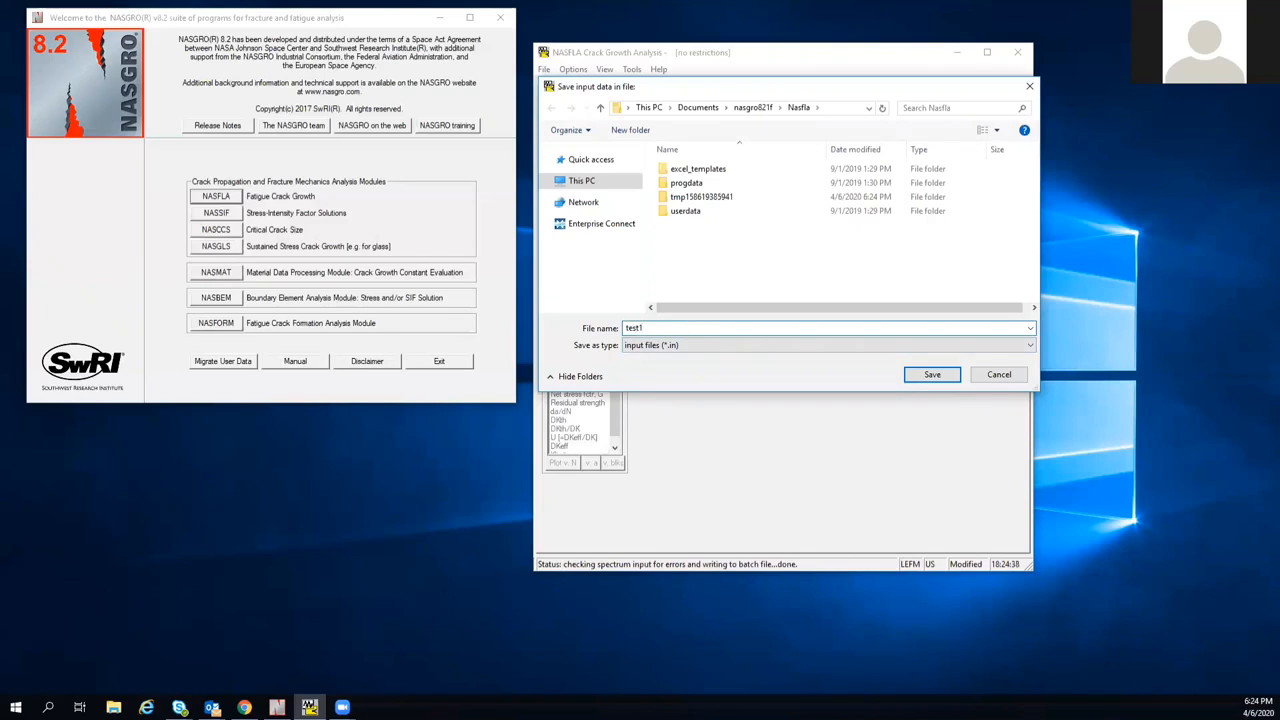
pyautogui.press('Return')
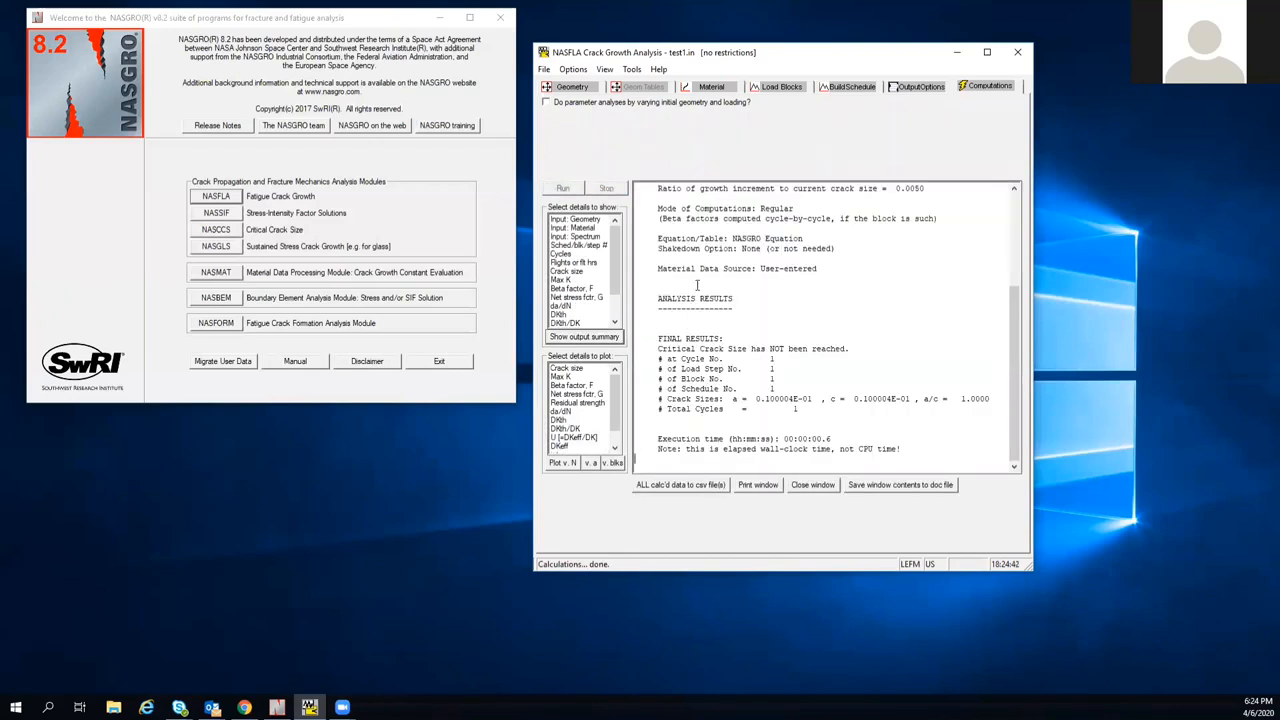
# Step: Examine the output summary and final crack sizes, comparing them with the material properties and the initial SC30 flaw dimensions
pyautogui.moveTo(1012, 332); pyautogui.dragTo(998, 230)
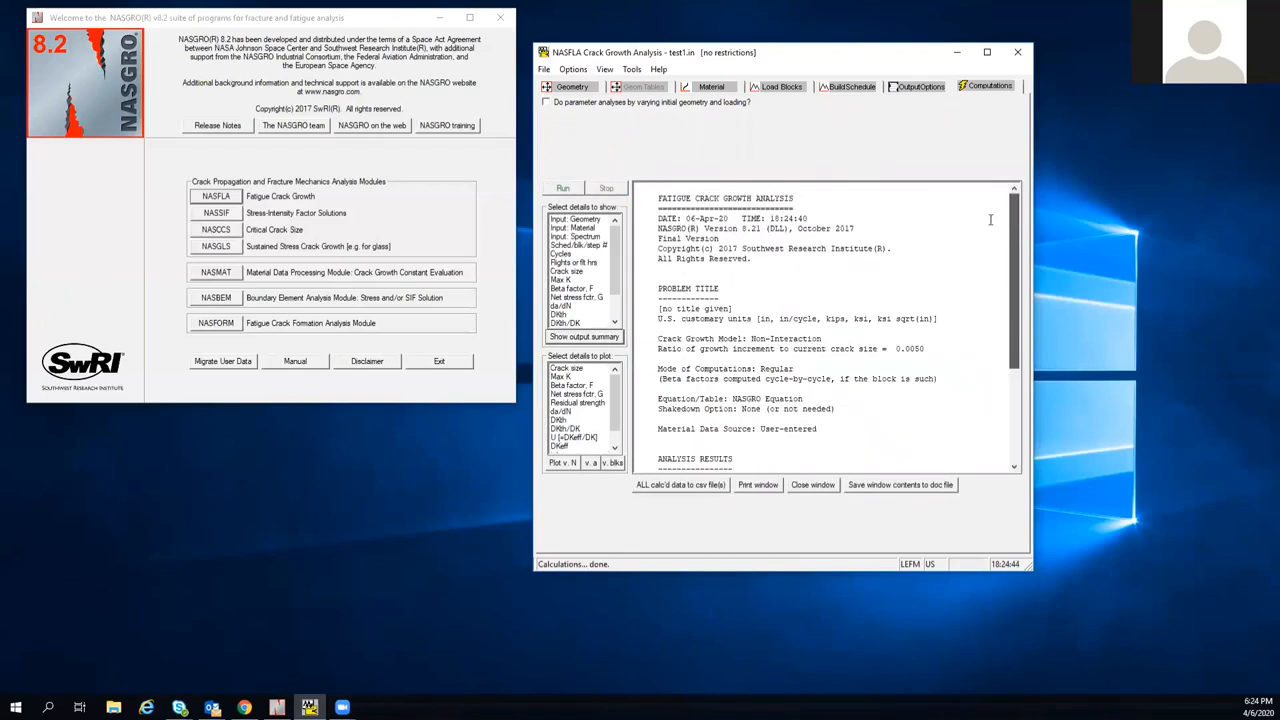
pyautogui.moveTo(658, 197); pyautogui.dragTo(1022, 408)
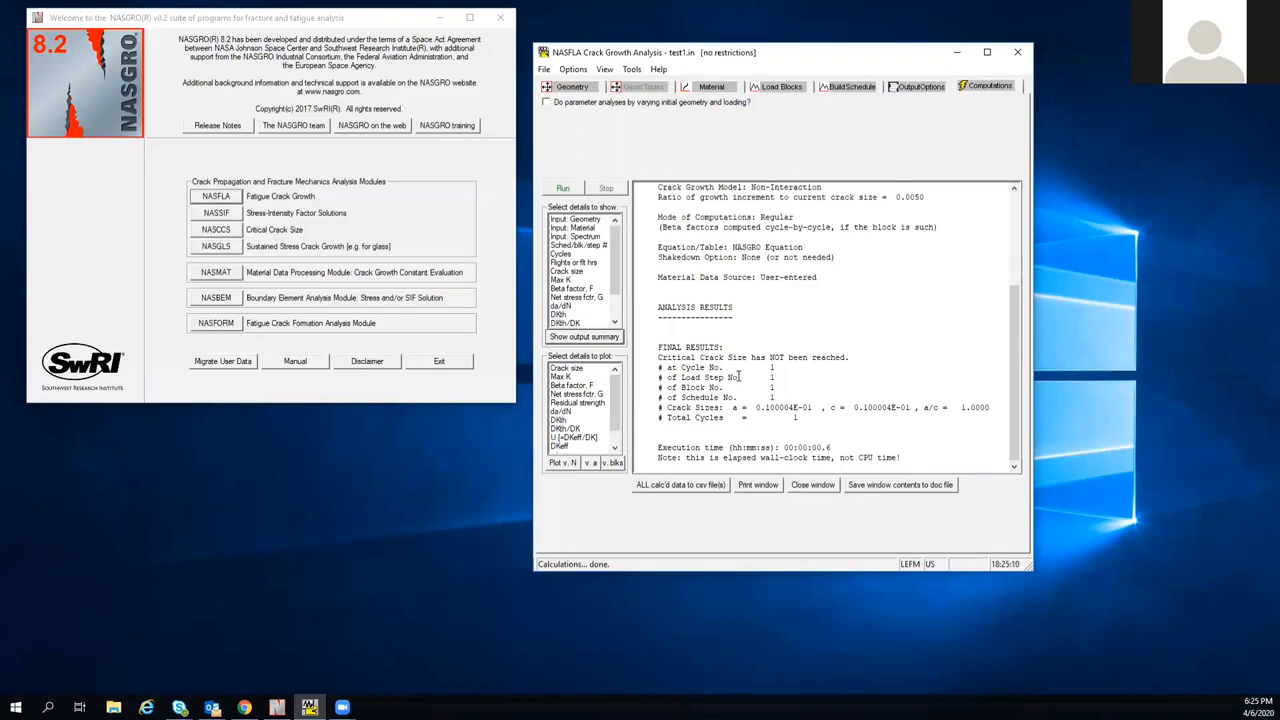
pyautogui.click(708, 87)
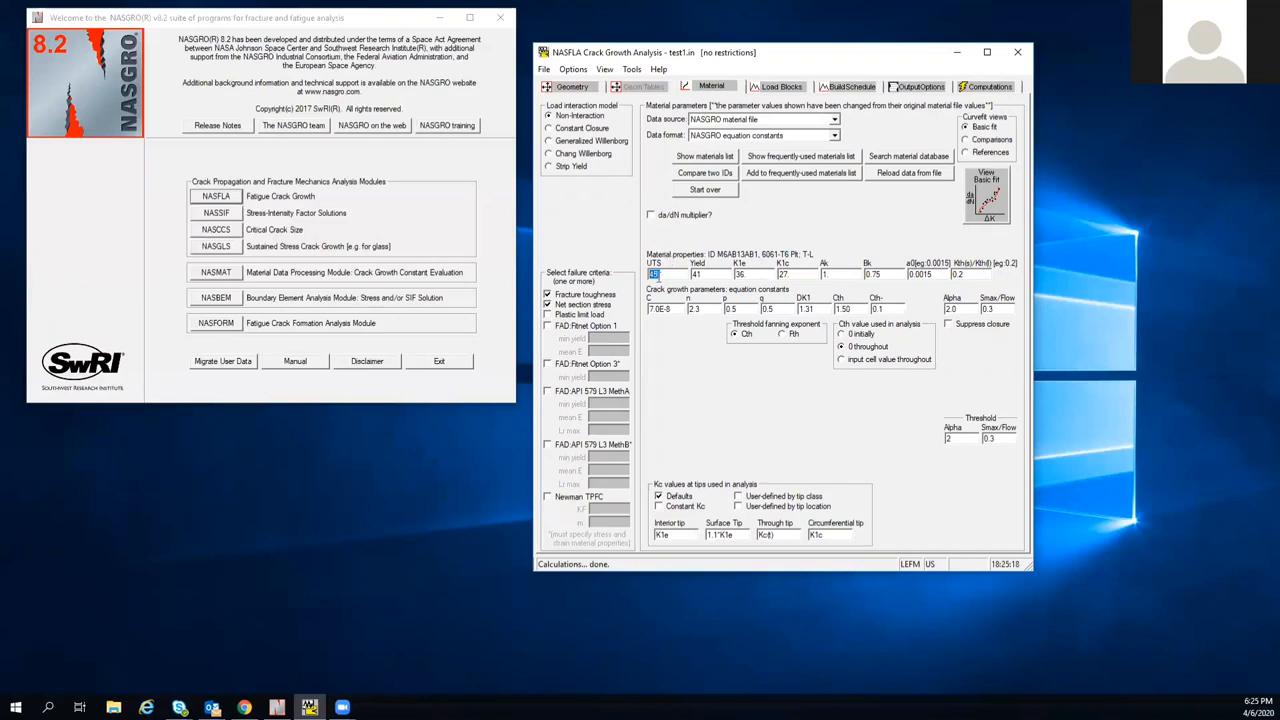
pyautogui.click(970, 88)
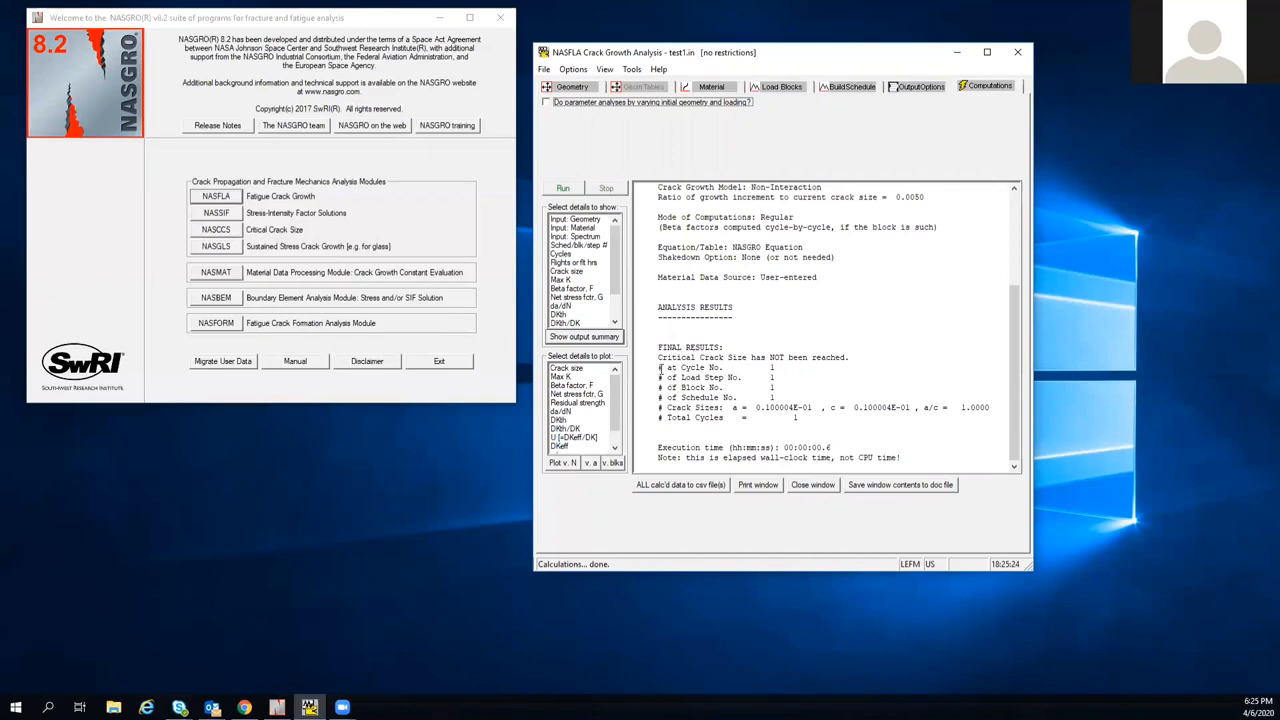
pyautogui.click(584, 88)
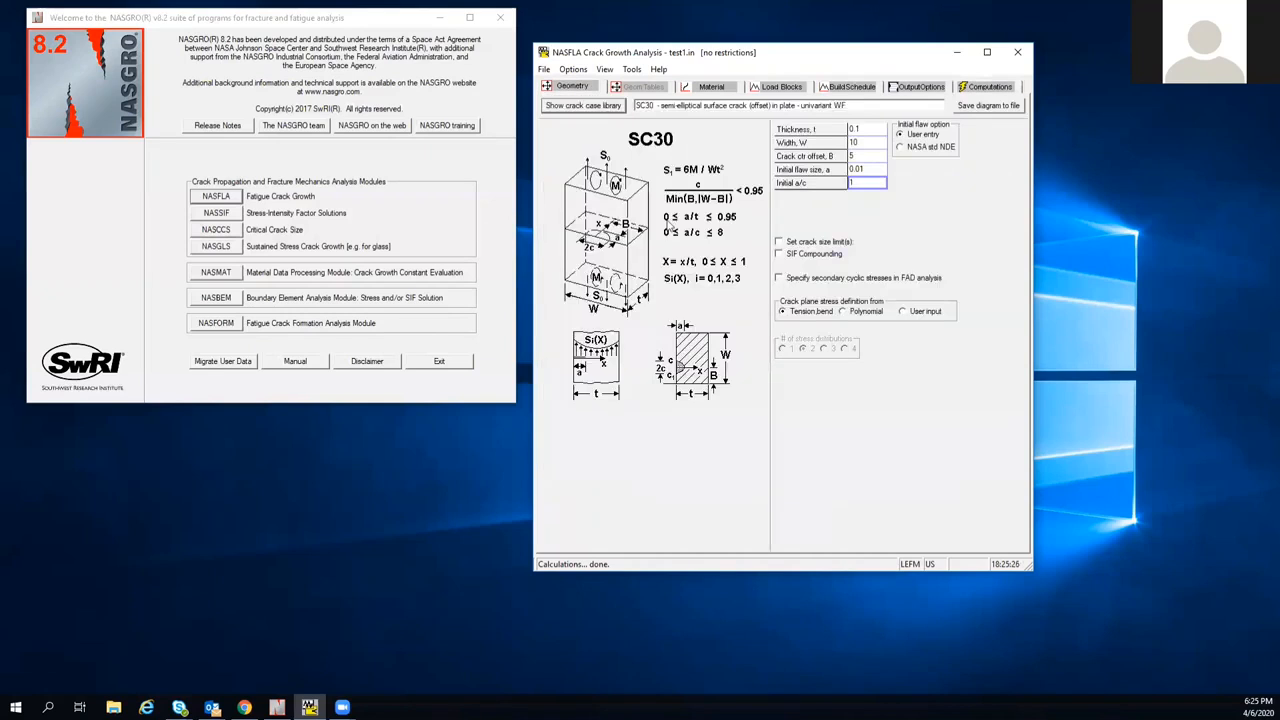
pyautogui.click(967, 89)
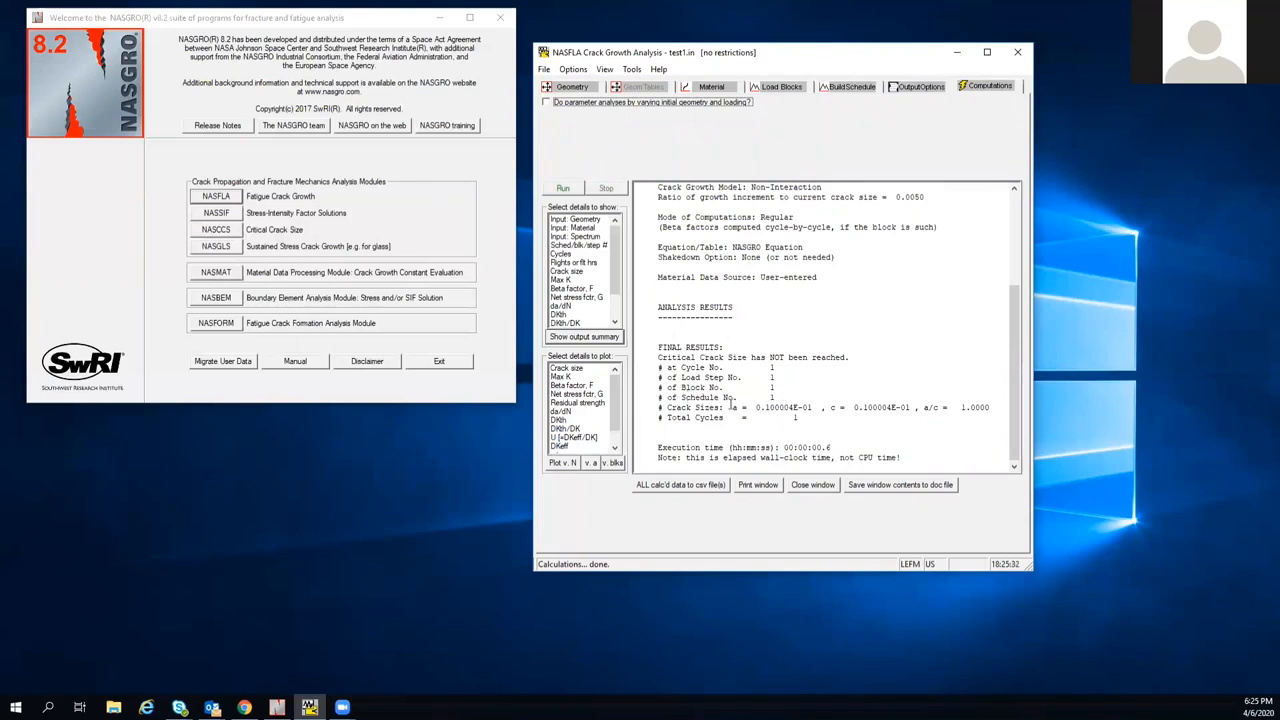
pyautogui.click(582, 87)
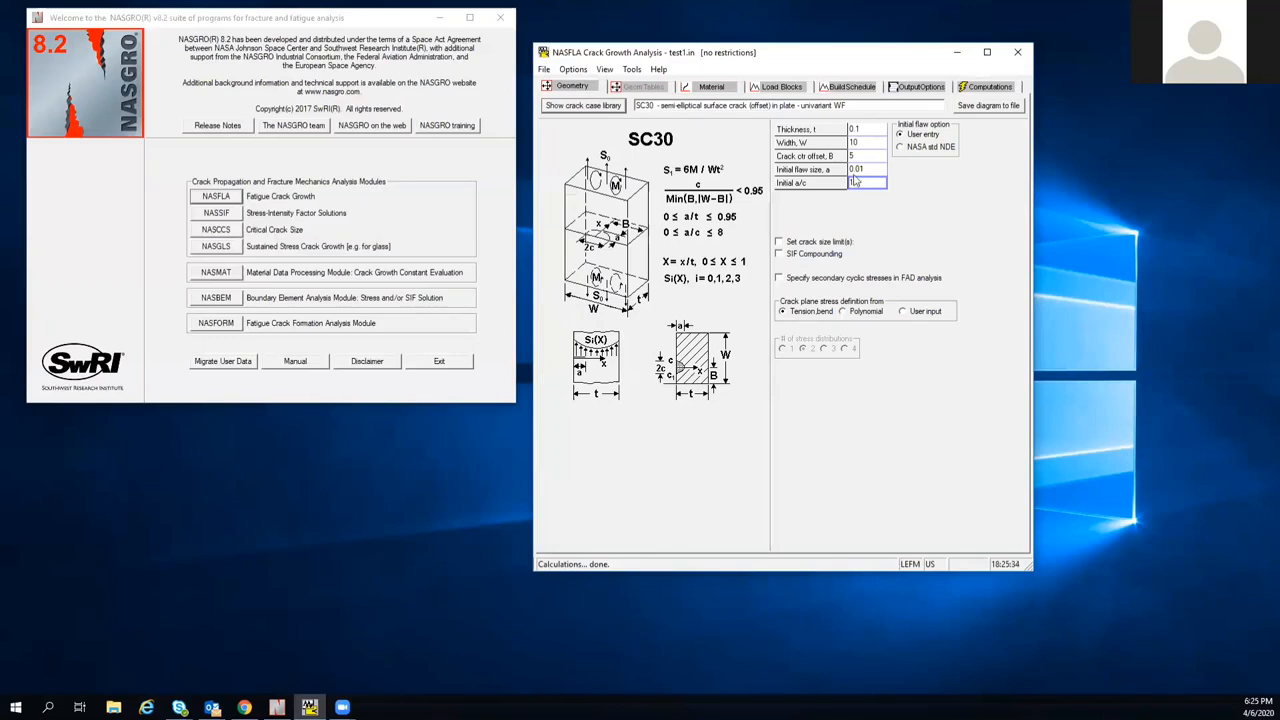
pyautogui.click(985, 88)
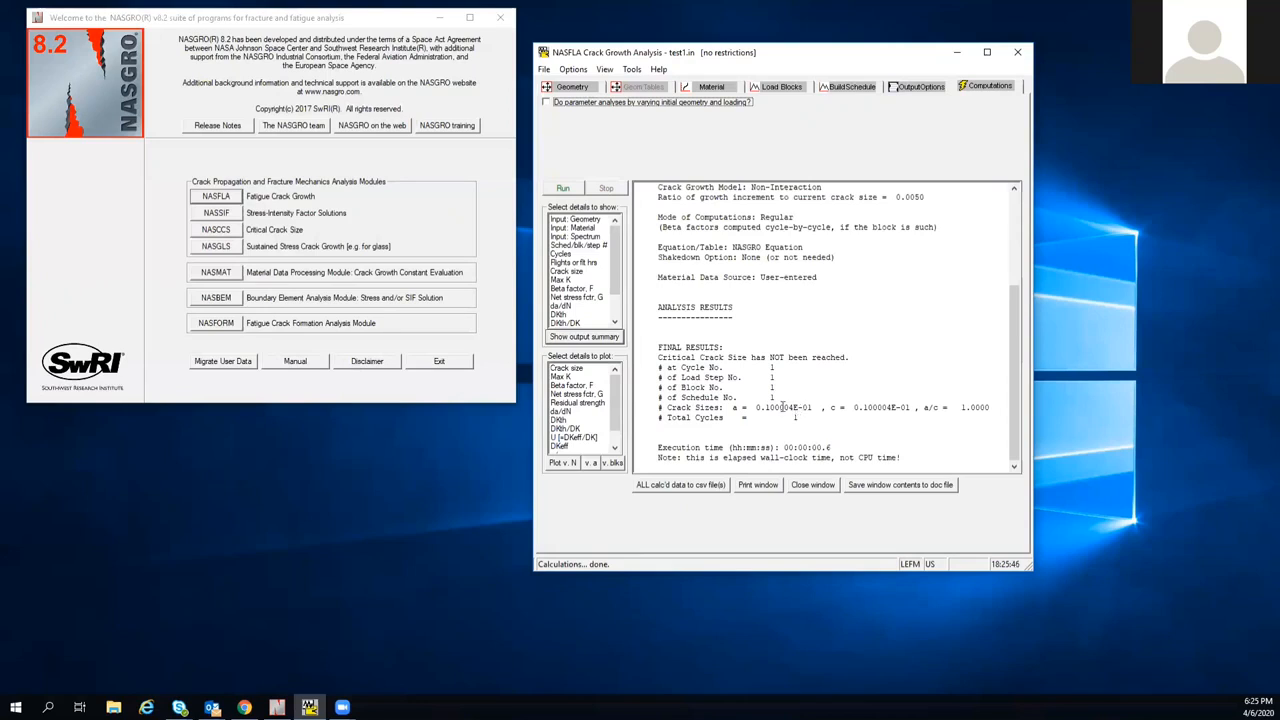
pyautogui.click(755, 407)
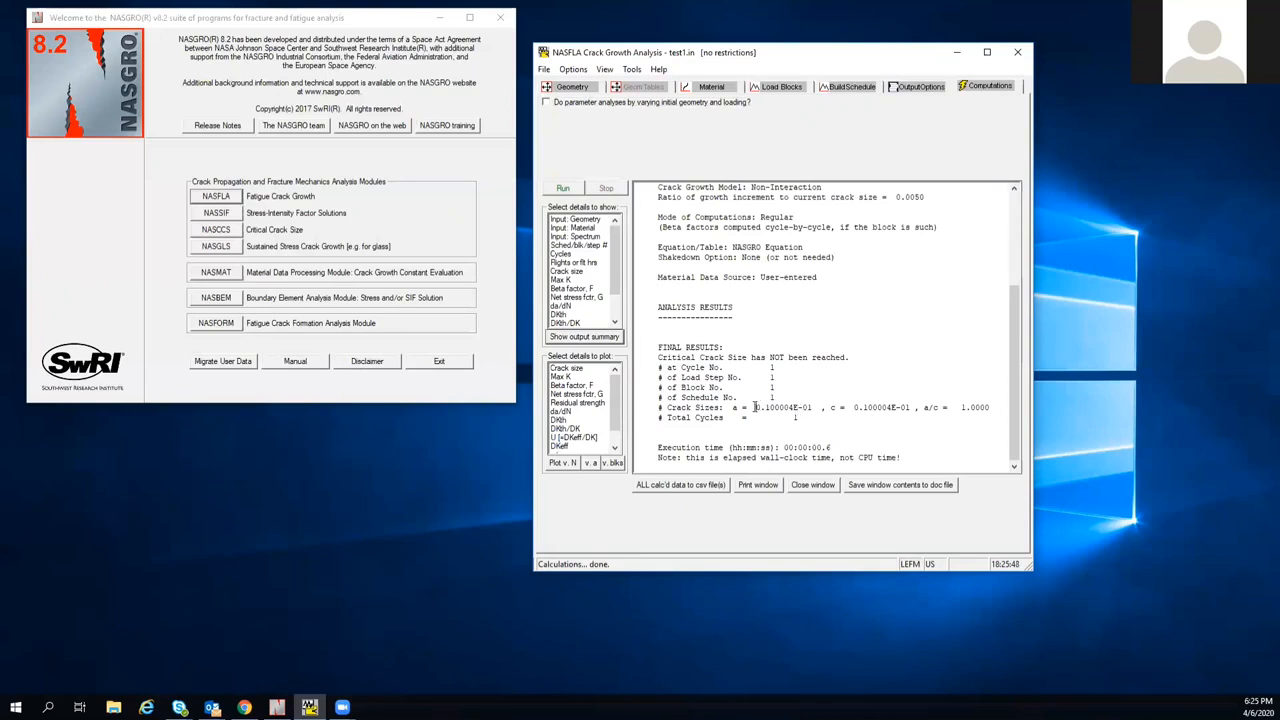
pyautogui.moveTo(755, 407); pyautogui.dragTo(796, 407)
pyautogui.click(842, 381)
# Step: Set the number of times to repeat the schedule to 10000 and rerun the computation without saving the input
pyautogui.click(778, 90)
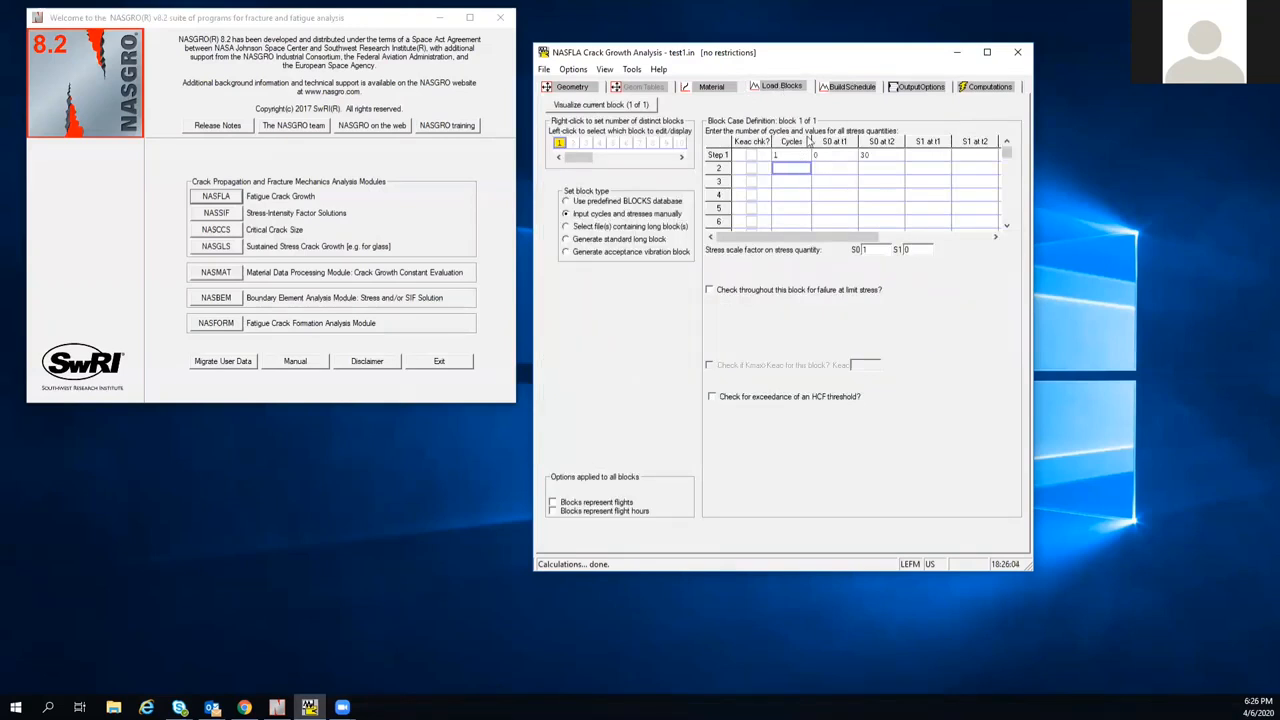
pyautogui.click(853, 88)
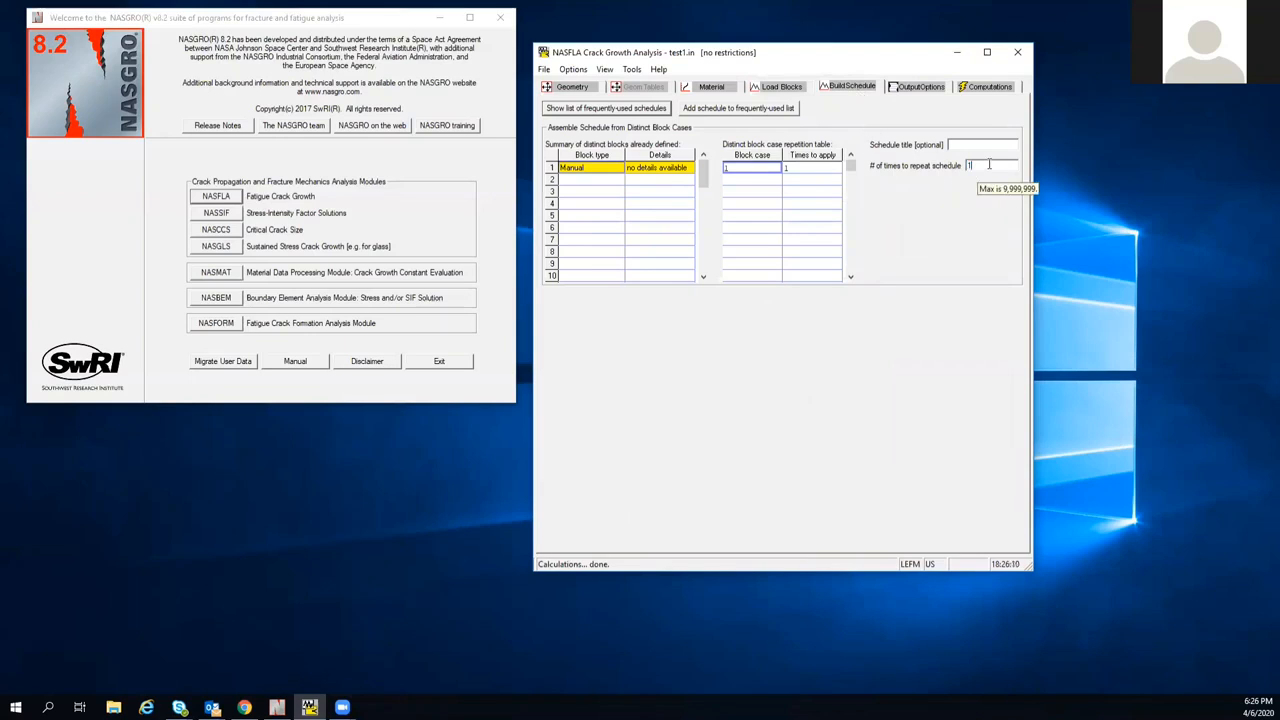
pyautogui.write('10000')
pyautogui.click(977, 87)
pyautogui.click(560, 189)
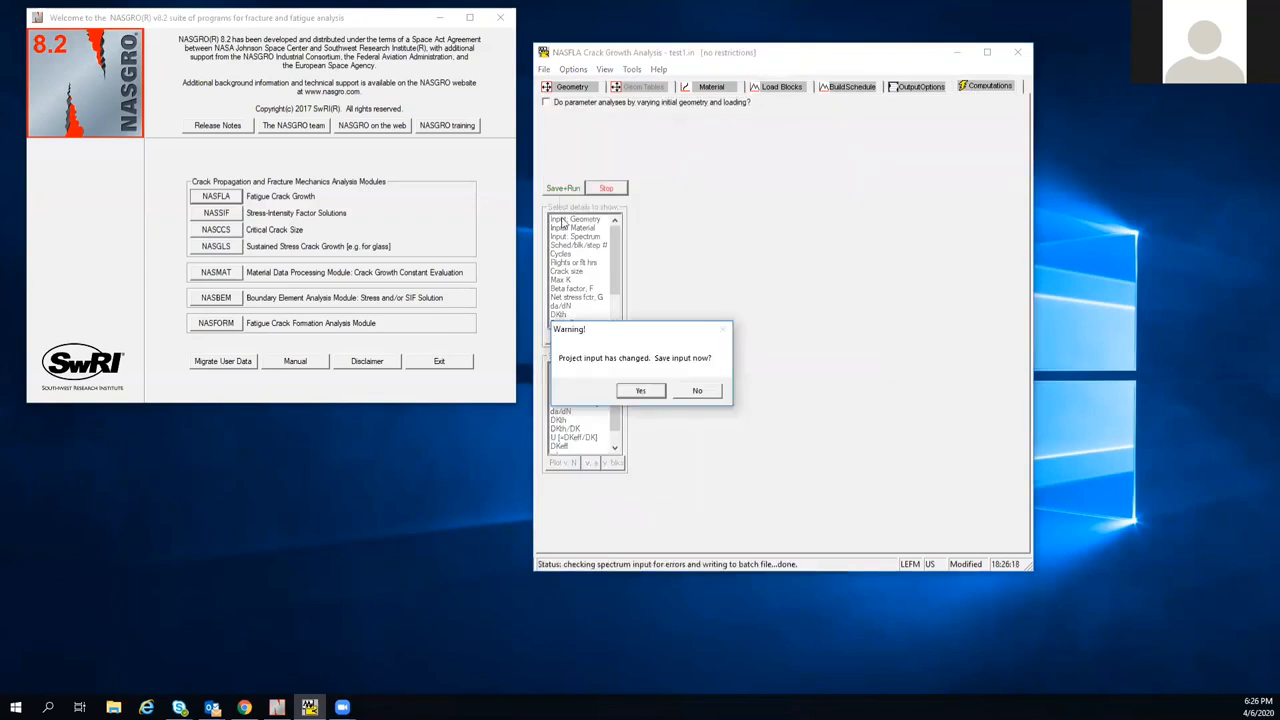
pyautogui.click(695, 401)
pyautogui.click(749, 403)
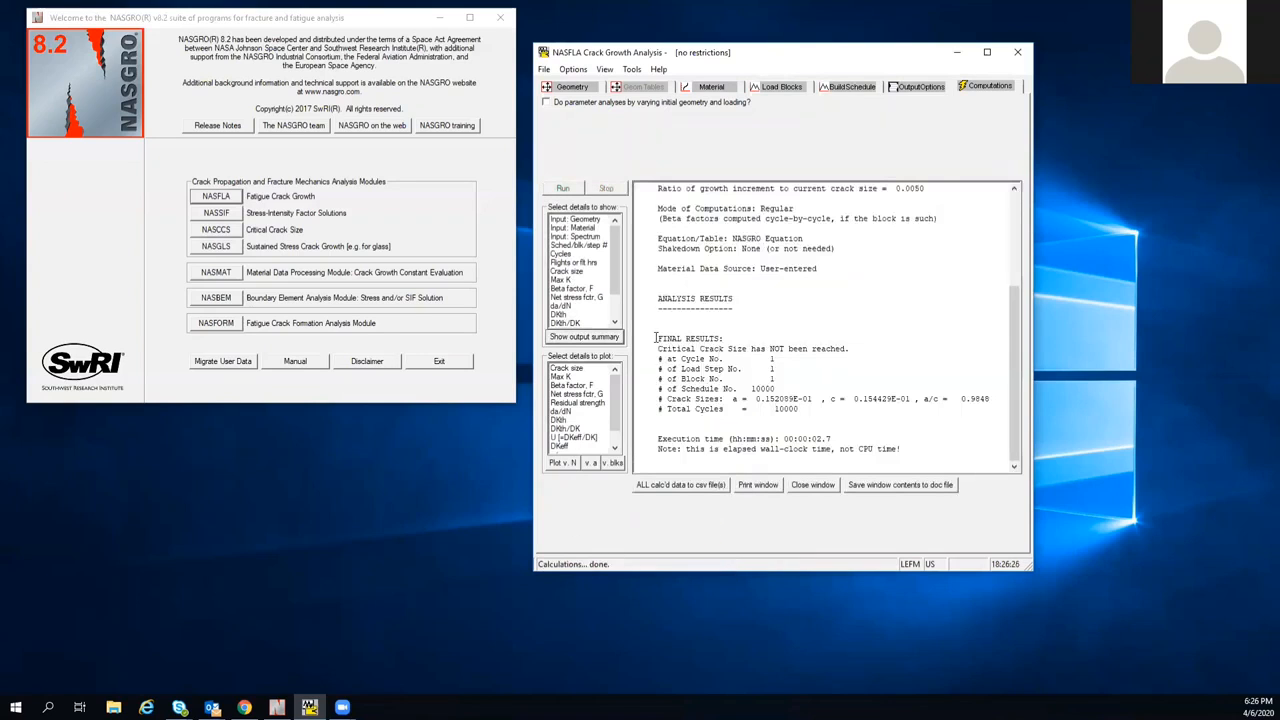
# Step: Review the rerun's final results against the load block stresses and the SC30 plate thickness and initial flaw size
pyautogui.moveTo(655, 338); pyautogui.dragTo(852, 348)
pyautogui.click(774, 398)
pyautogui.click(776, 86)
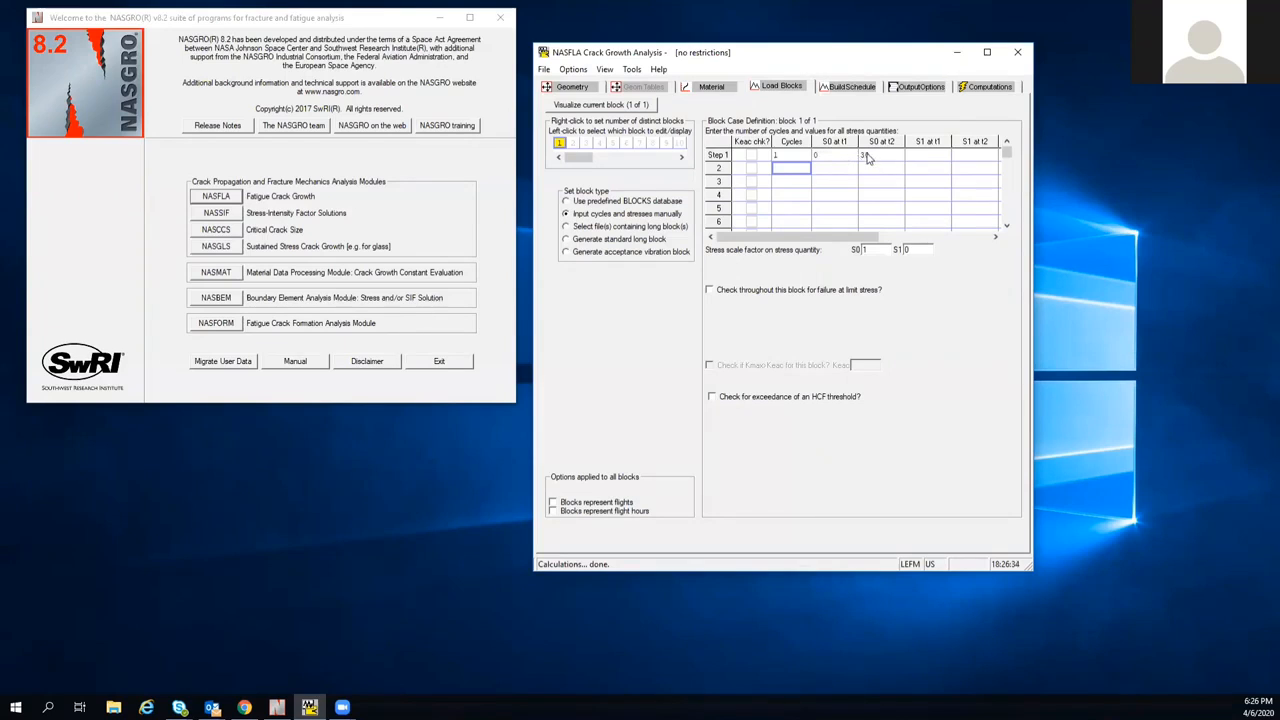
pyautogui.click(993, 89)
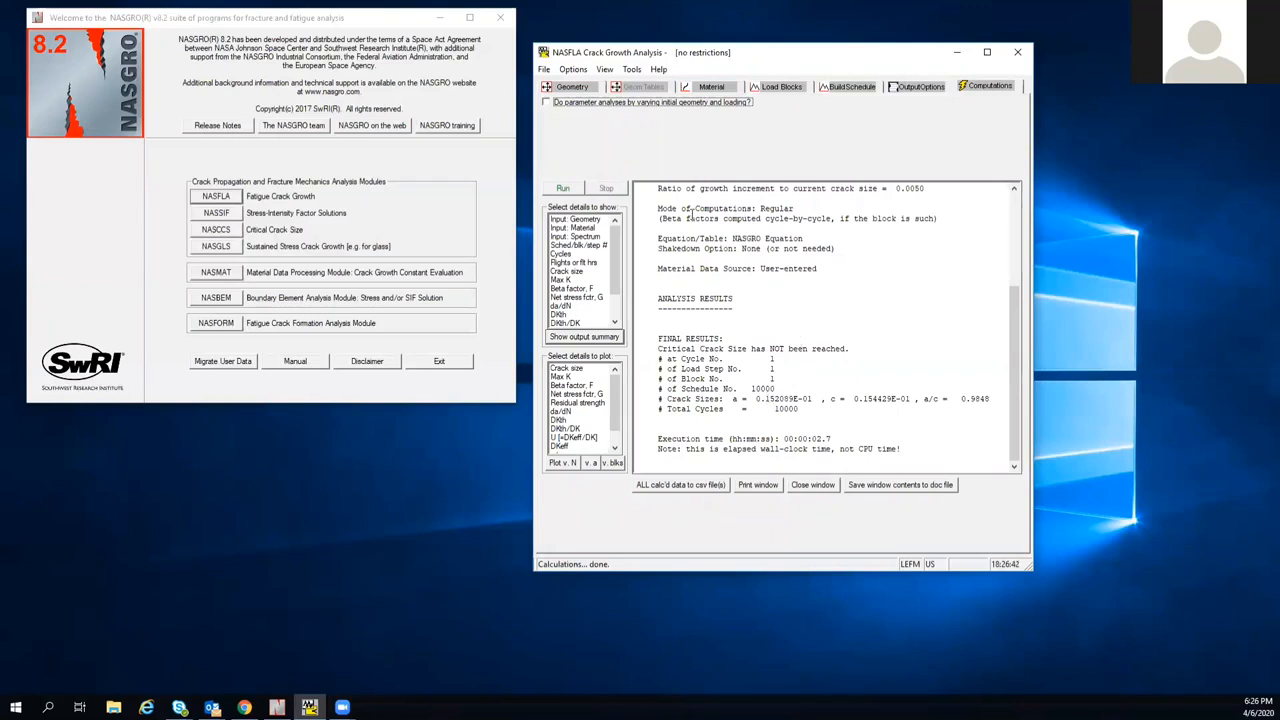
pyautogui.click(575, 87)
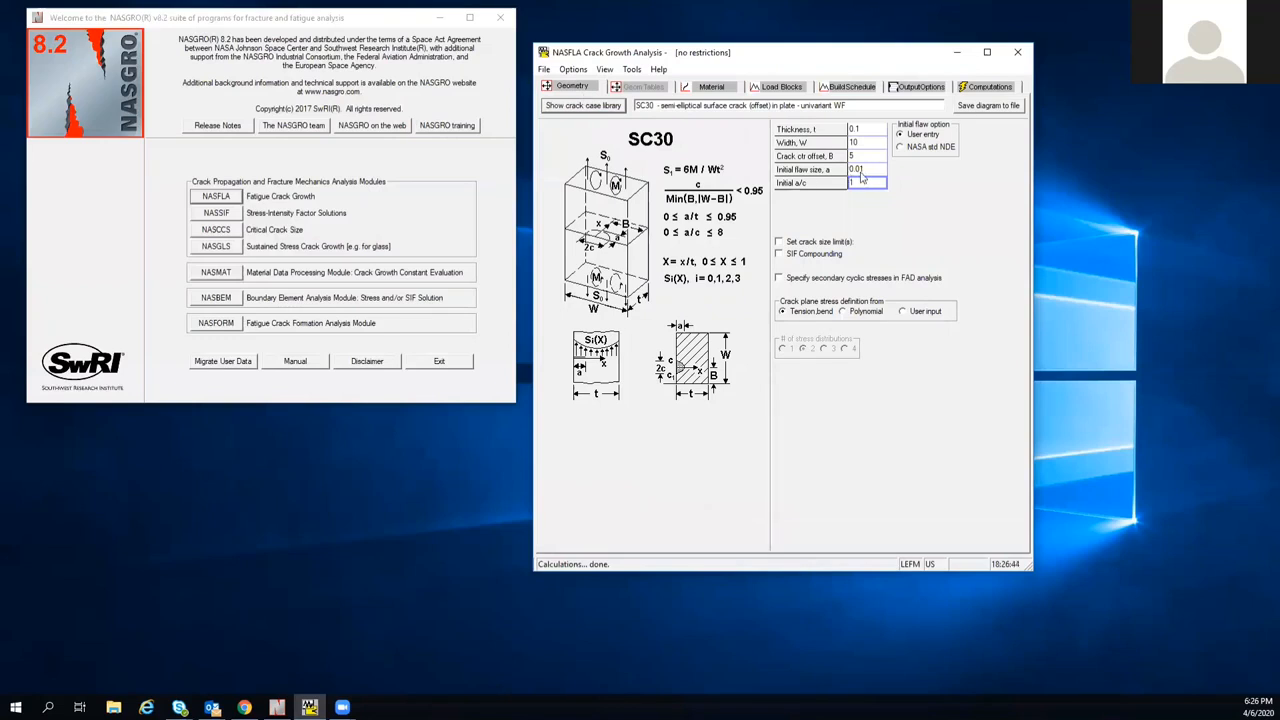
pyautogui.click(975, 87)
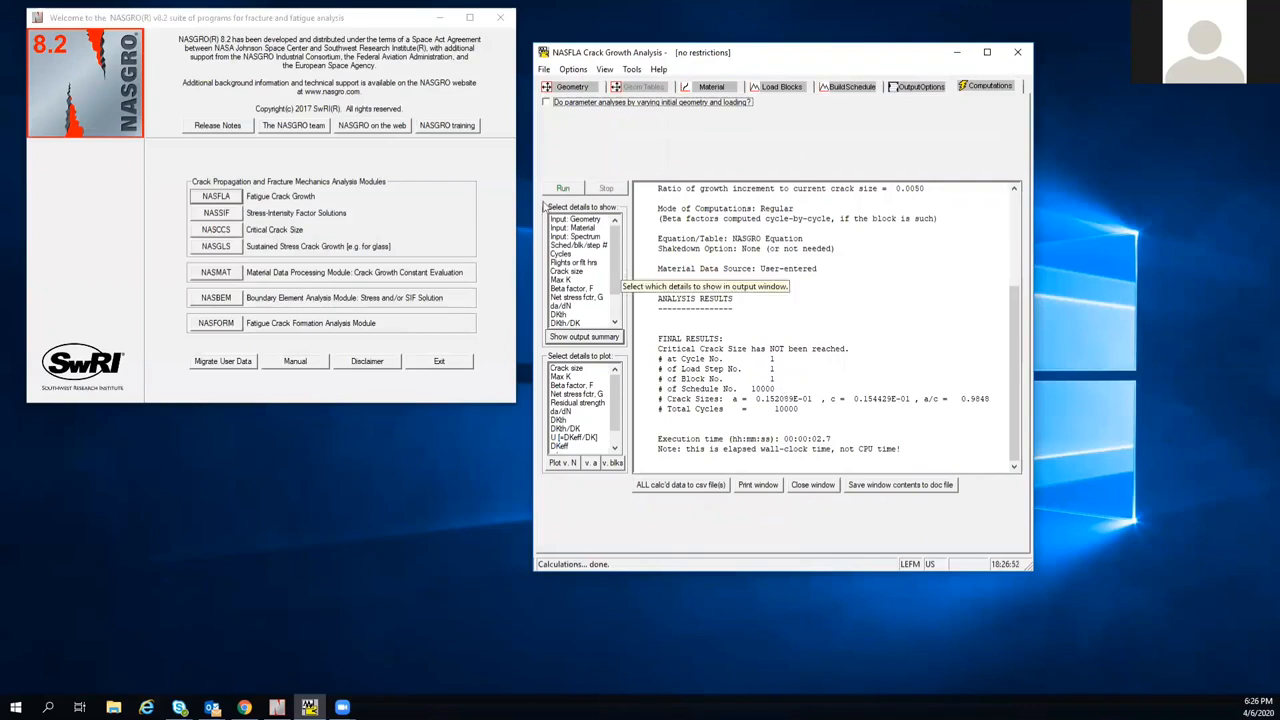
pyautogui.click(587, 90)
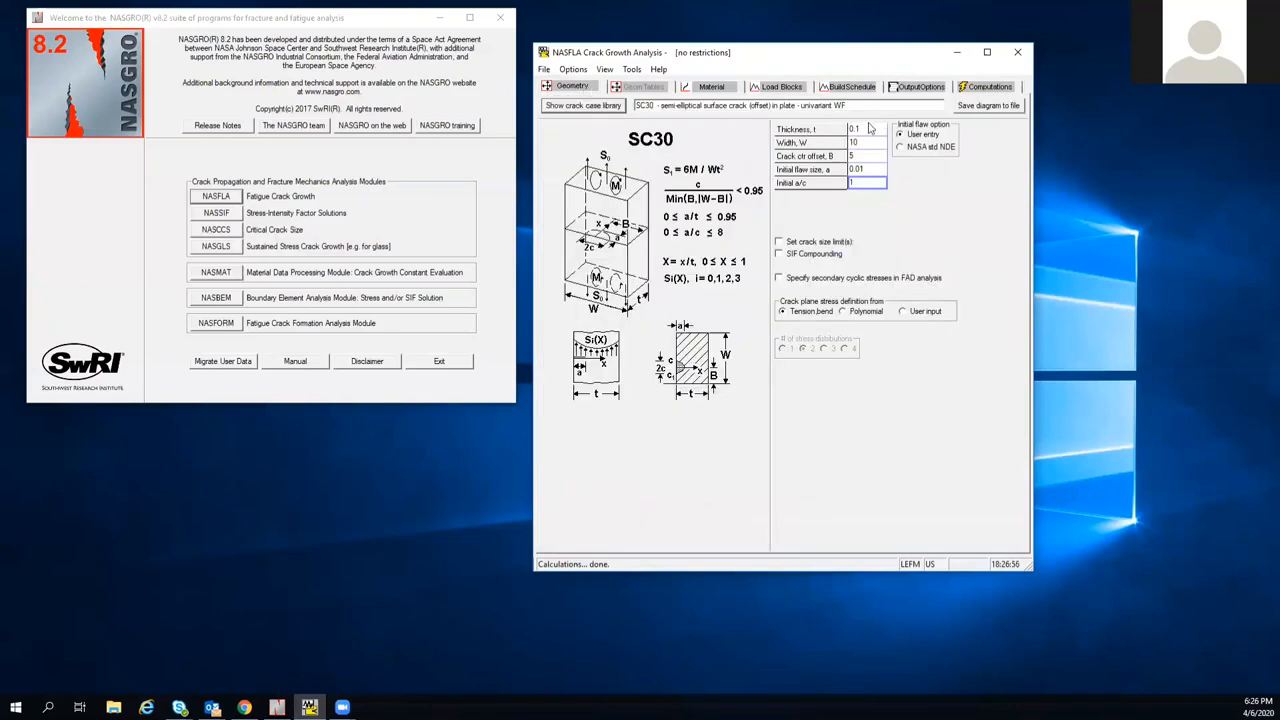
pyautogui.click(988, 86)
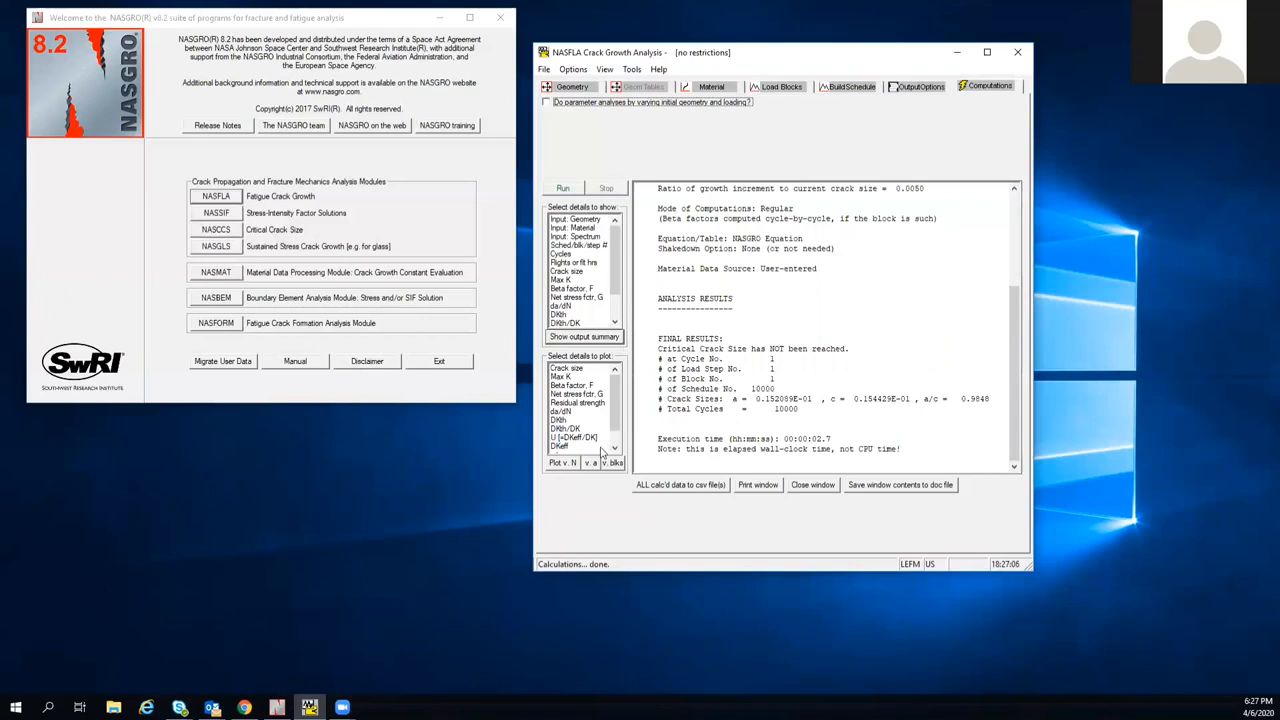
# Step: Plot crack size versus cycles (N), examine the a-tip and c-tip curves, and return to the NASFLA window
pyautogui.moveTo(618, 405); pyautogui.dragTo(620, 432)
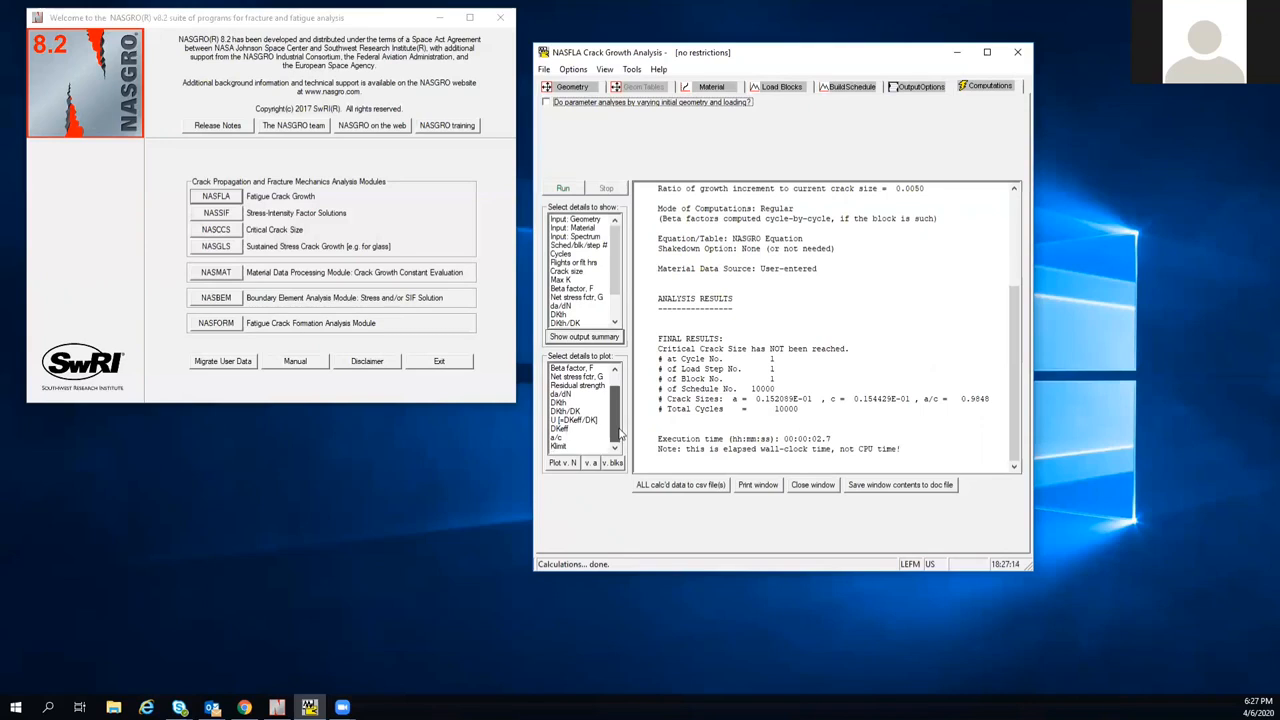
pyautogui.moveTo(620, 432); pyautogui.dragTo(619, 386)
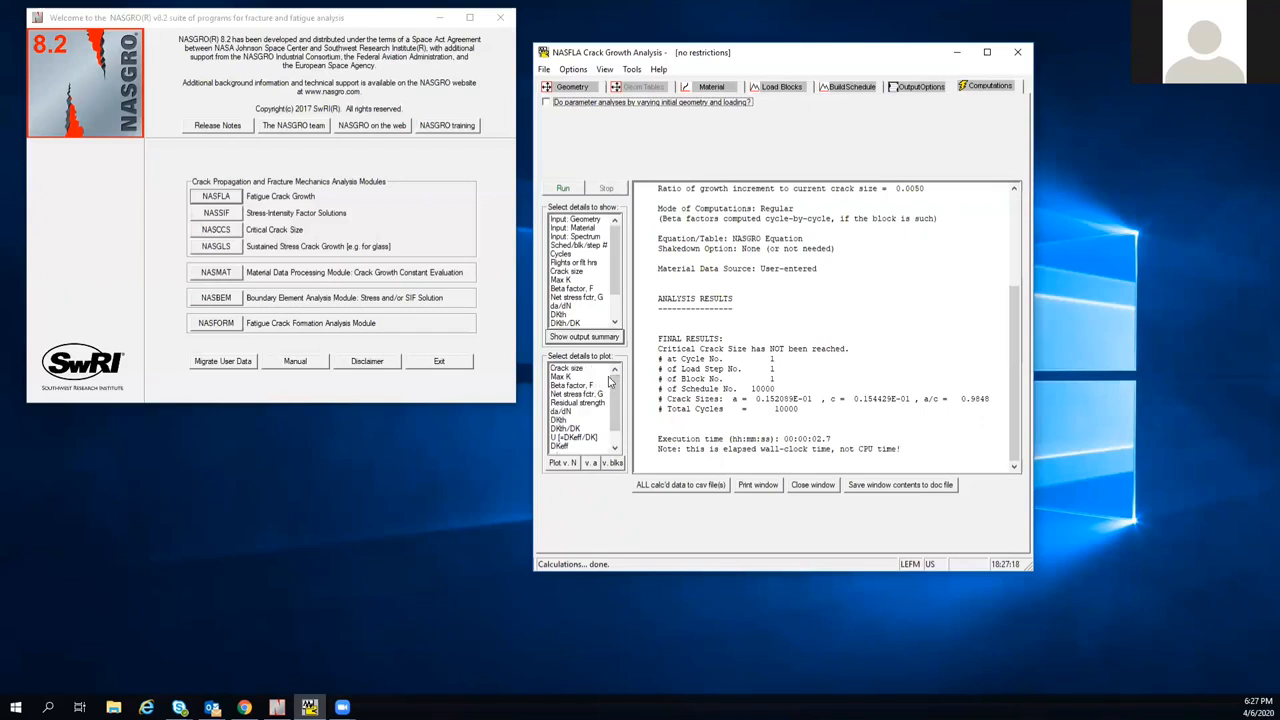
pyautogui.click(569, 370)
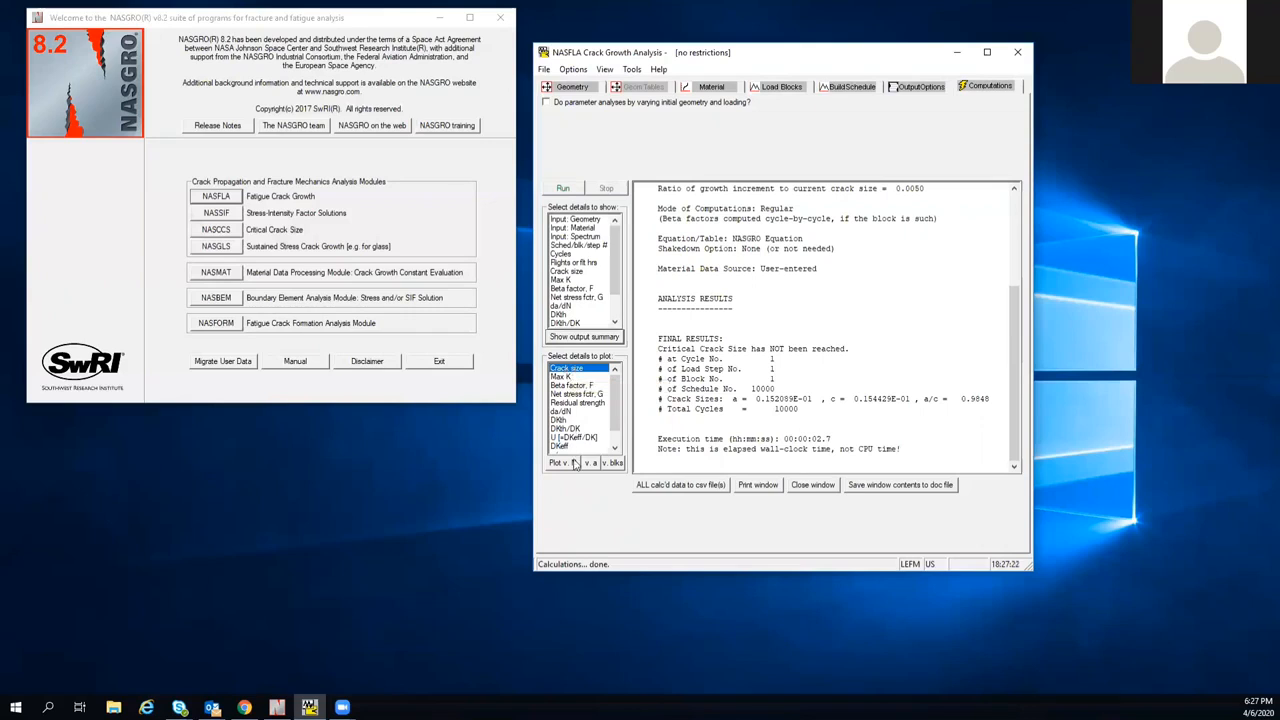
pyautogui.click(567, 465)
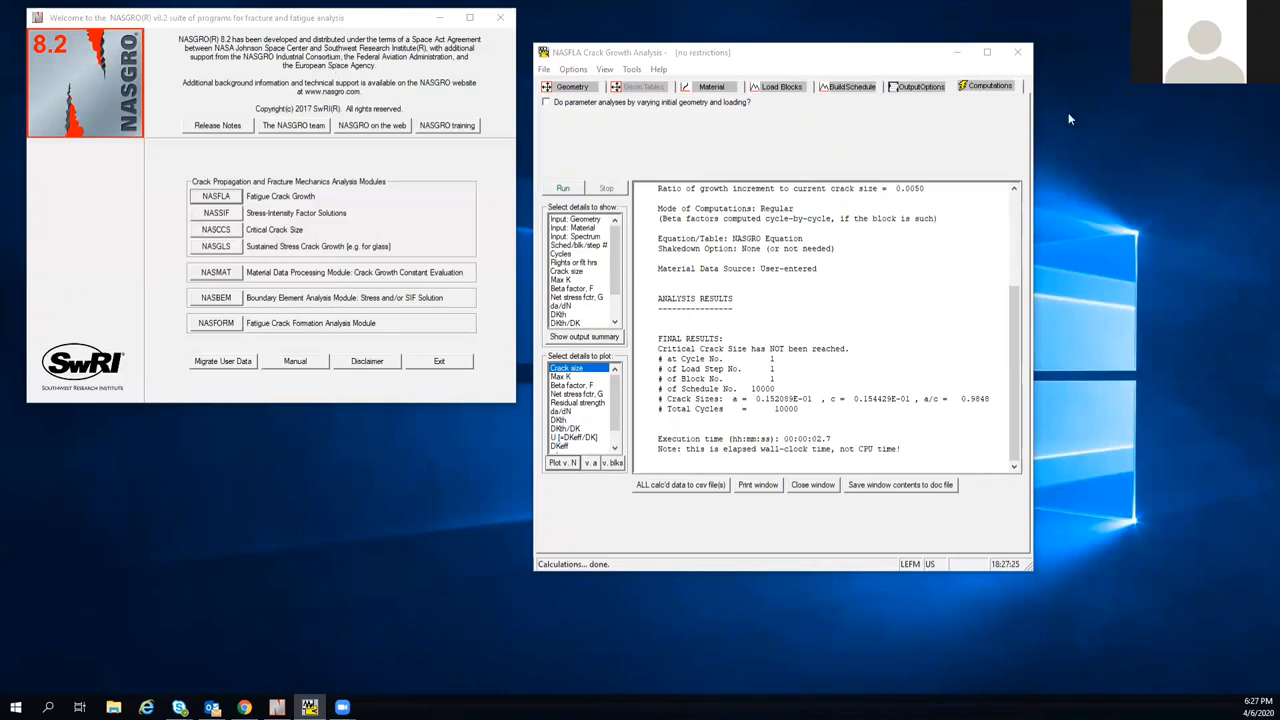
pyautogui.click(1044, 360)
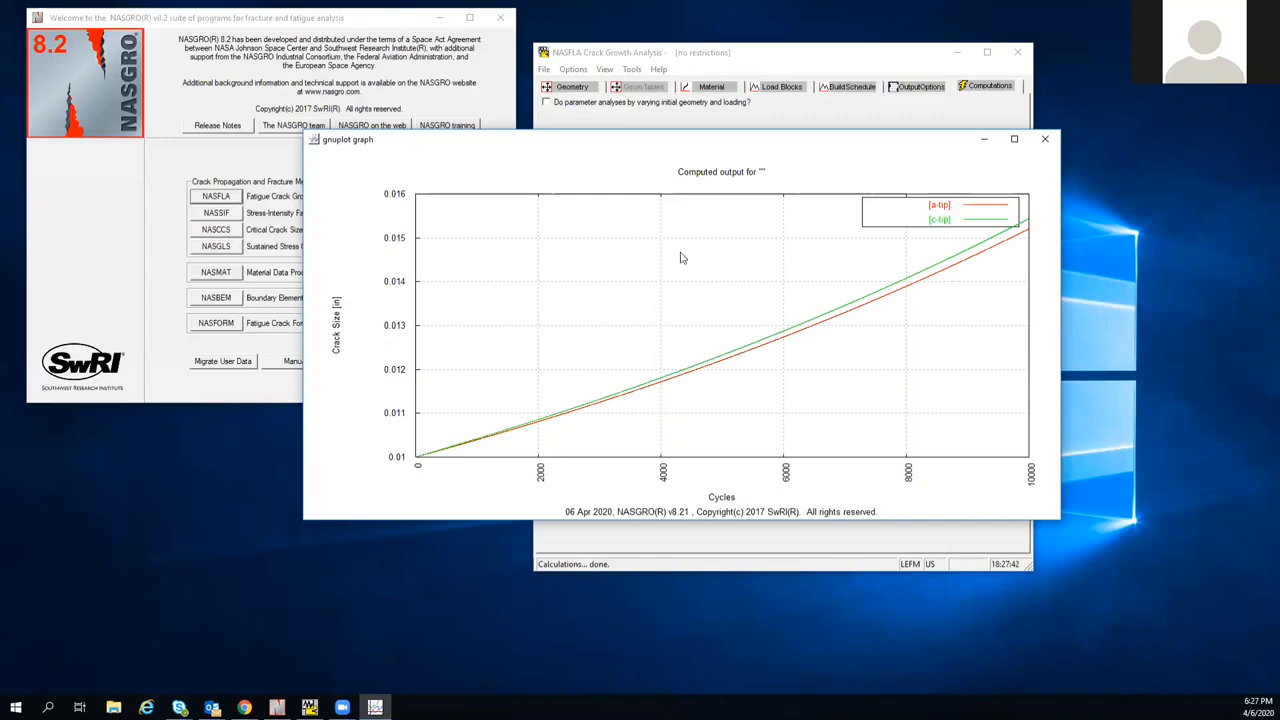
pyautogui.click(799, 53)
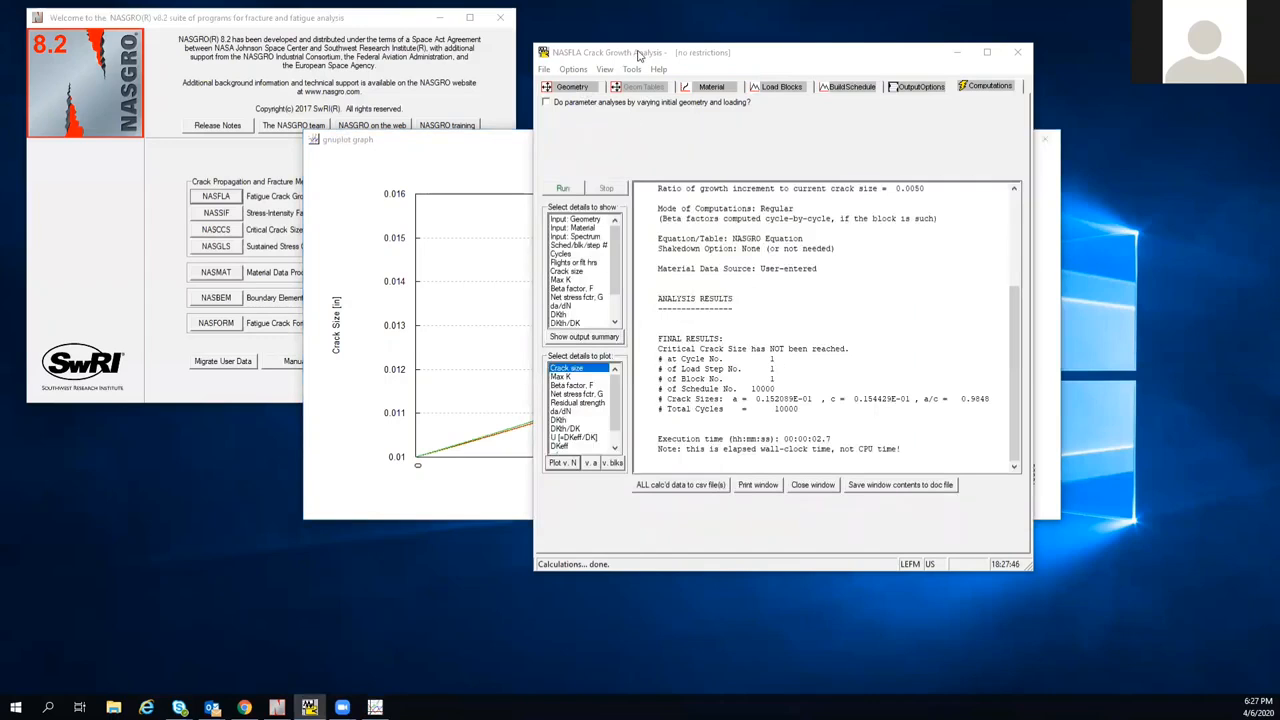
# Step: Recheck the SC30 geometry inputs, replot crack size versus cycles (N), examine the a-tip and c-tip curves, and close the graph
pyautogui.click(446, 143)
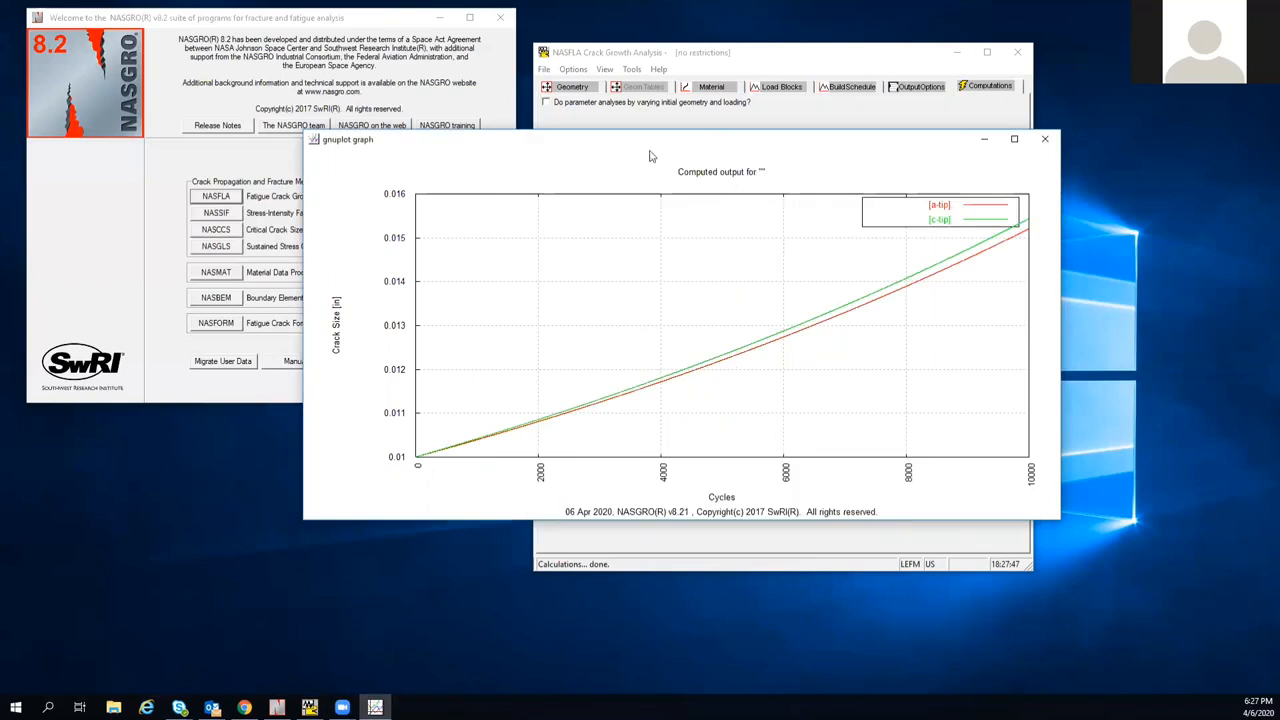
pyautogui.click(1045, 139)
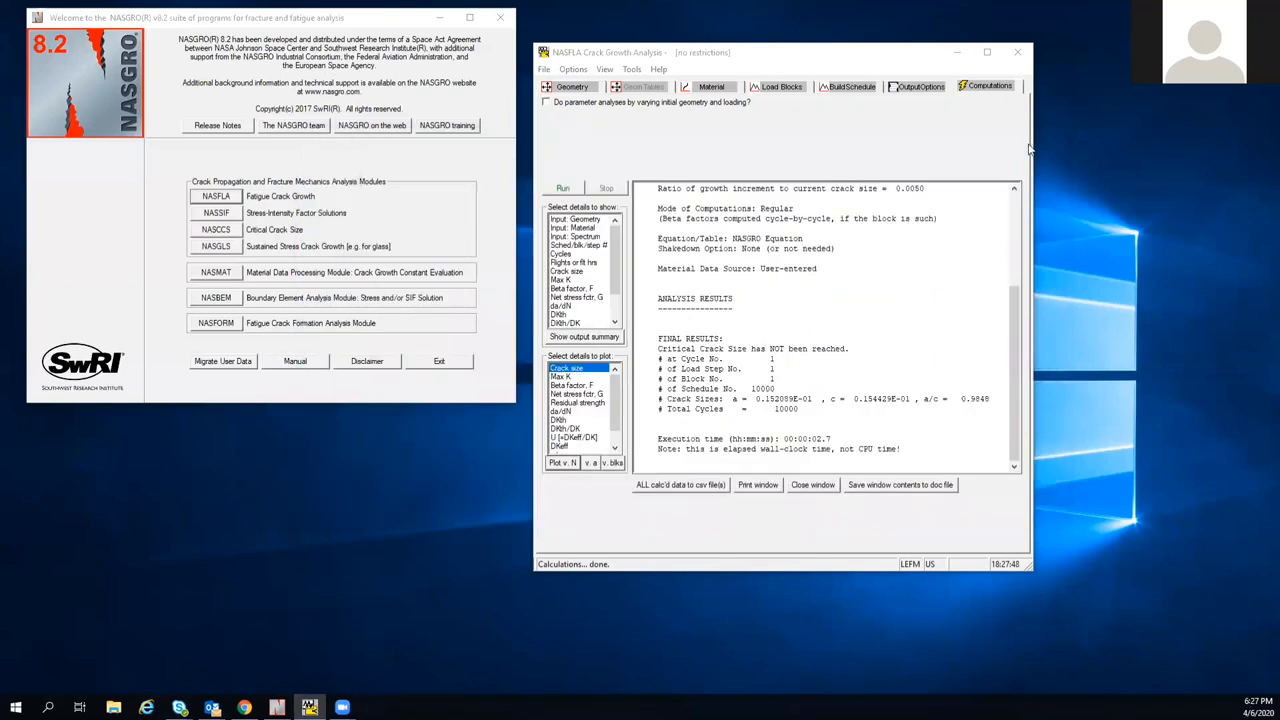
pyautogui.click(575, 87)
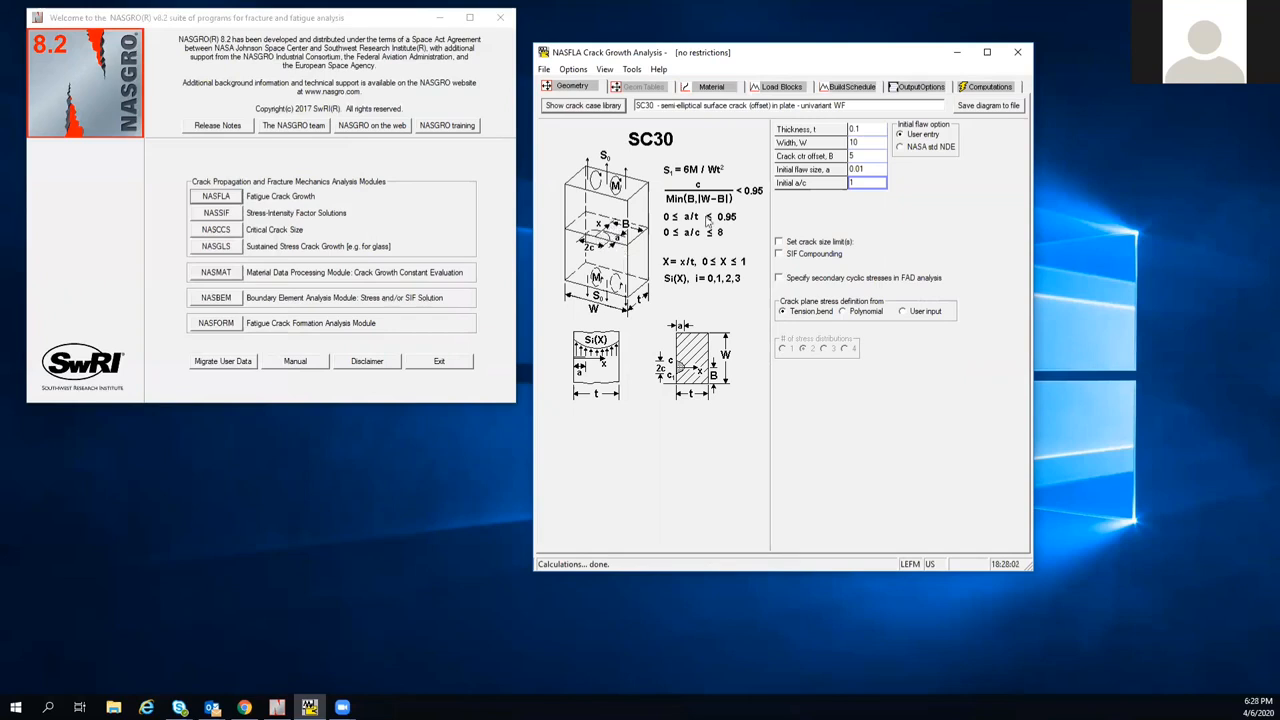
pyautogui.click(985, 88)
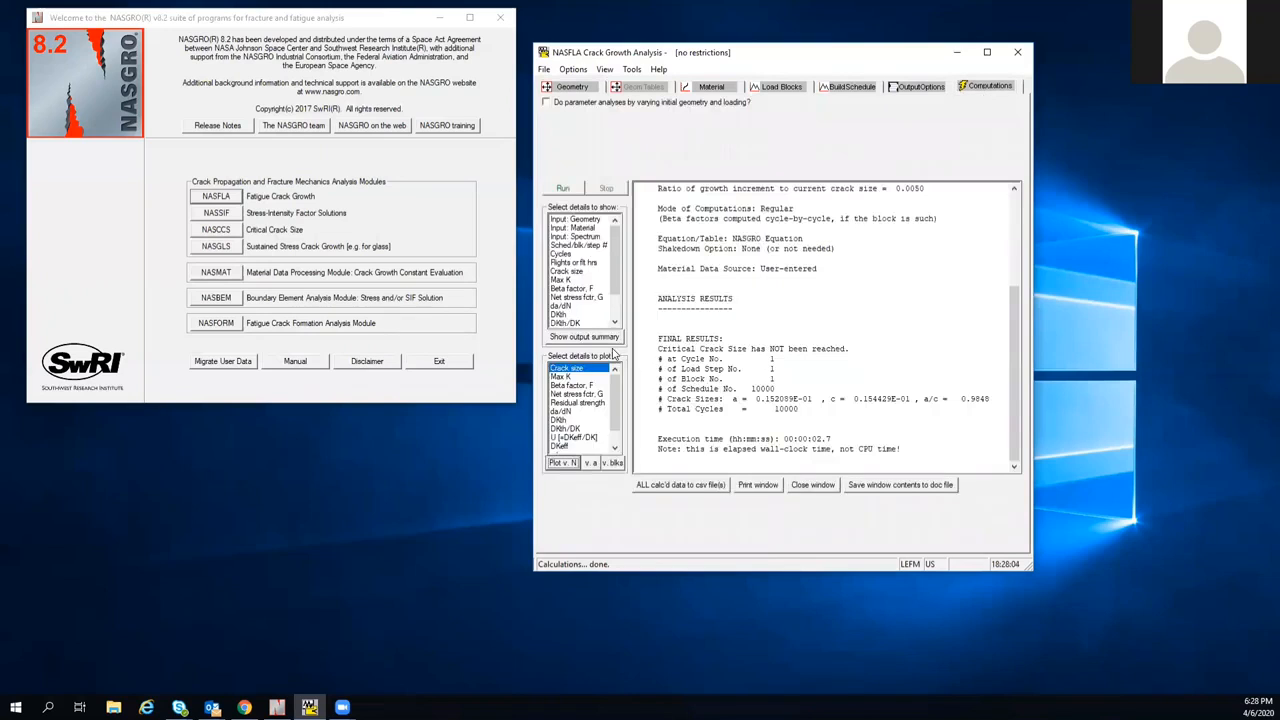
pyautogui.click(561, 462)
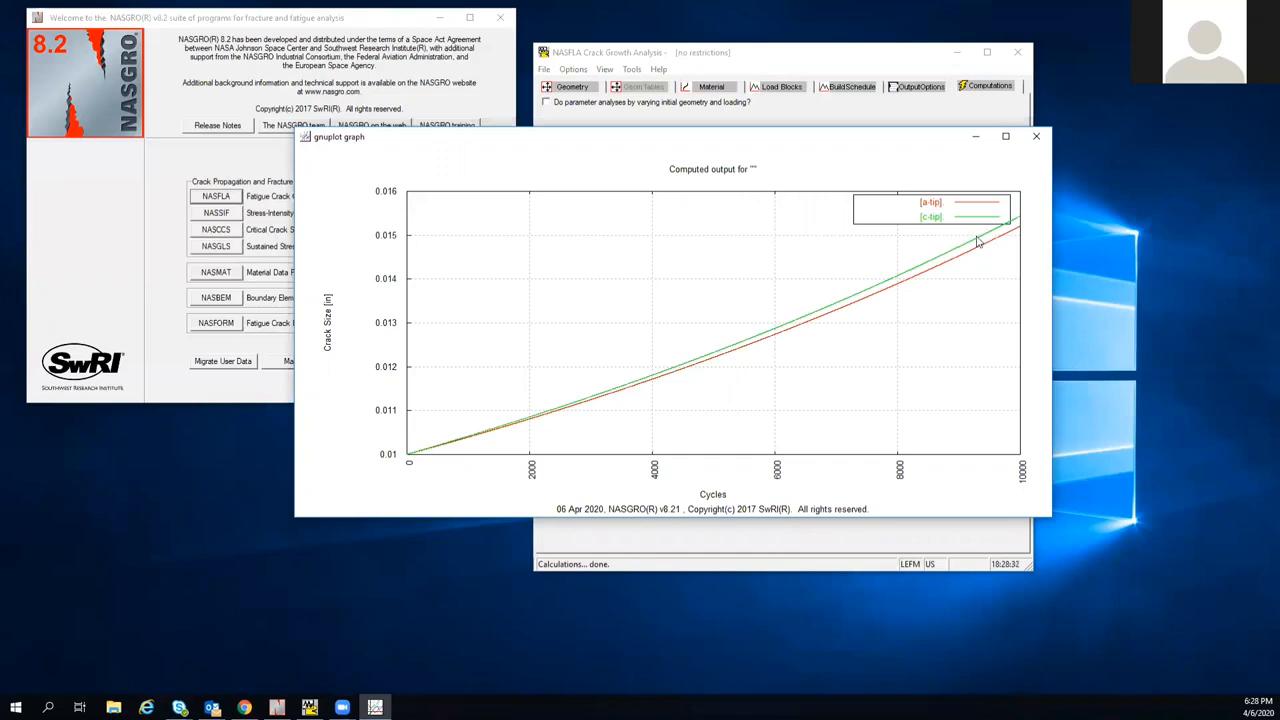
pyautogui.click(1036, 137)
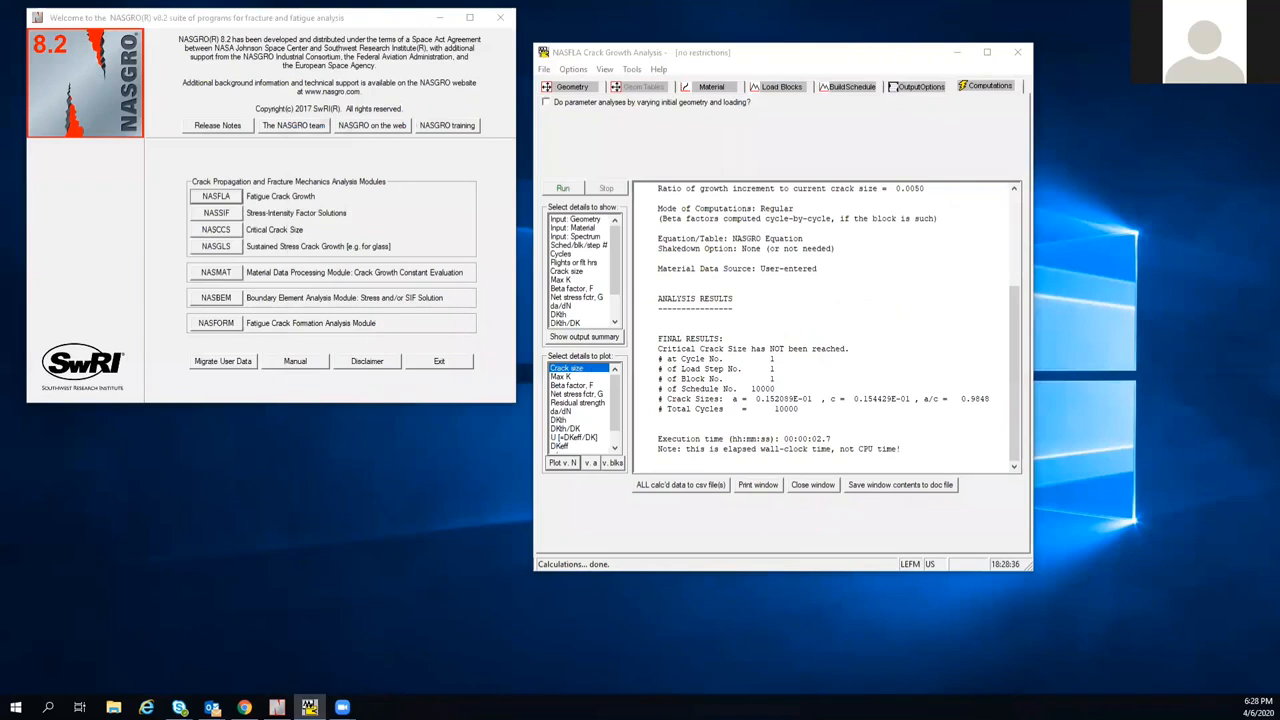
# Step: Plot Max K versus cycles (N), compare the a-tip and c-tip curves, and close the graph
pyautogui.click(574, 375)
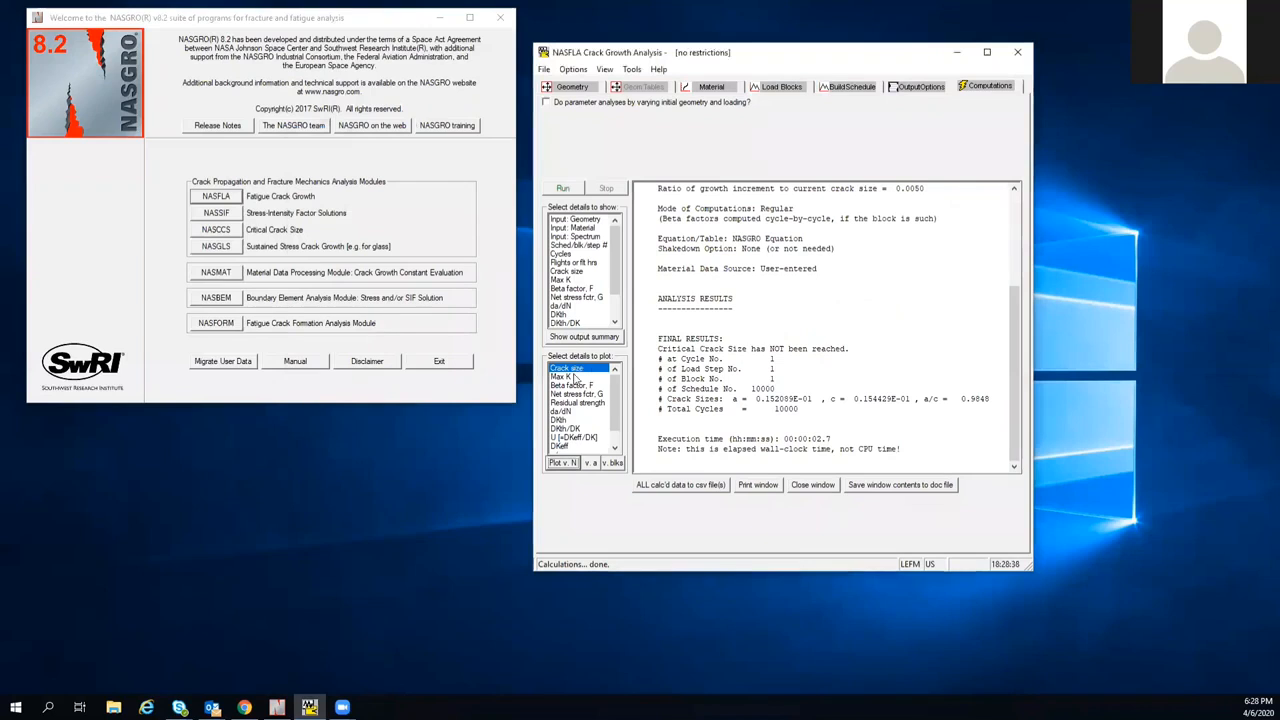
pyautogui.click(572, 377)
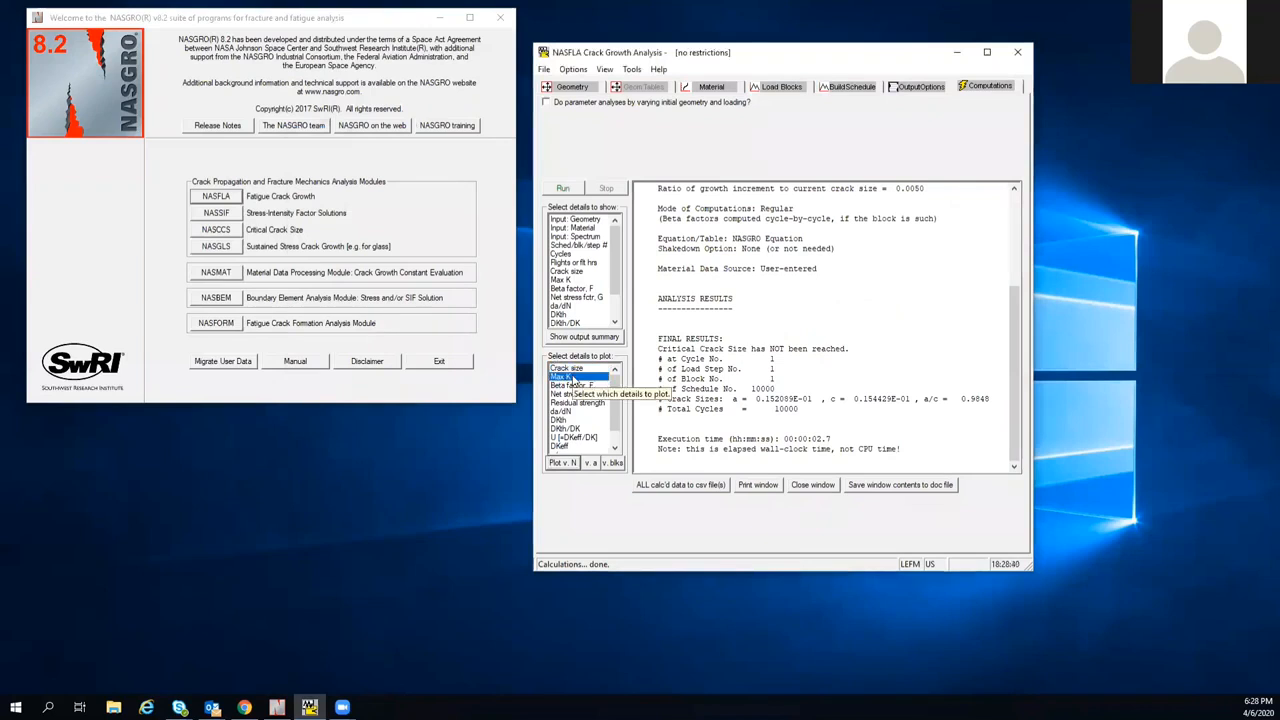
pyautogui.click(568, 463)
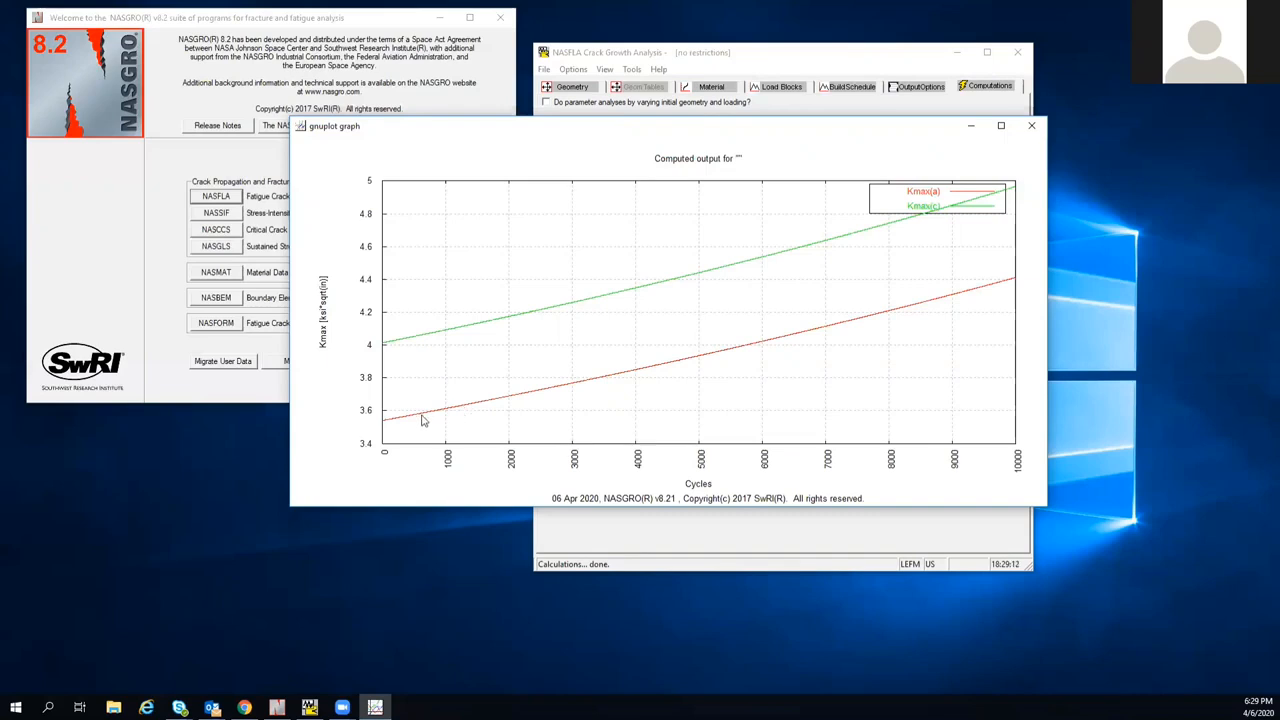
pyautogui.click(1032, 127)
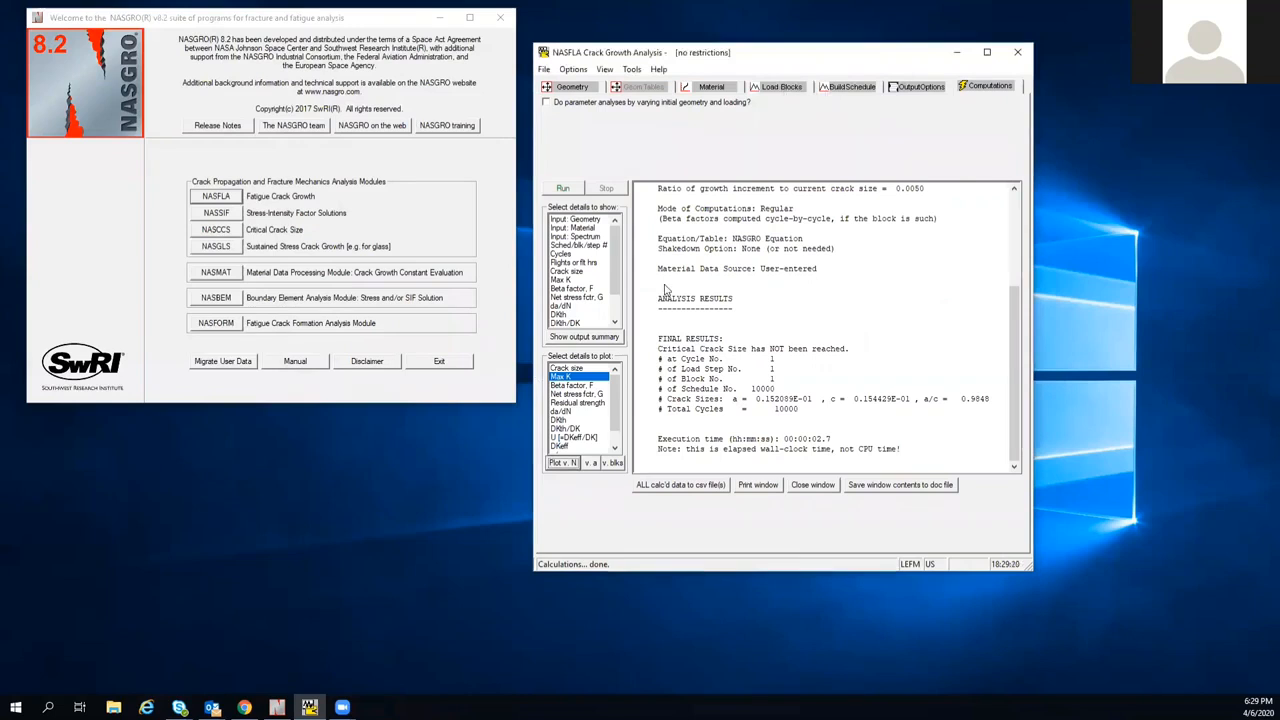
# Step: Define step 2 of load block 1 with 100 cycles and S0 stresses of 5 at t1 and 15 at t2
pyautogui.click(797, 90)
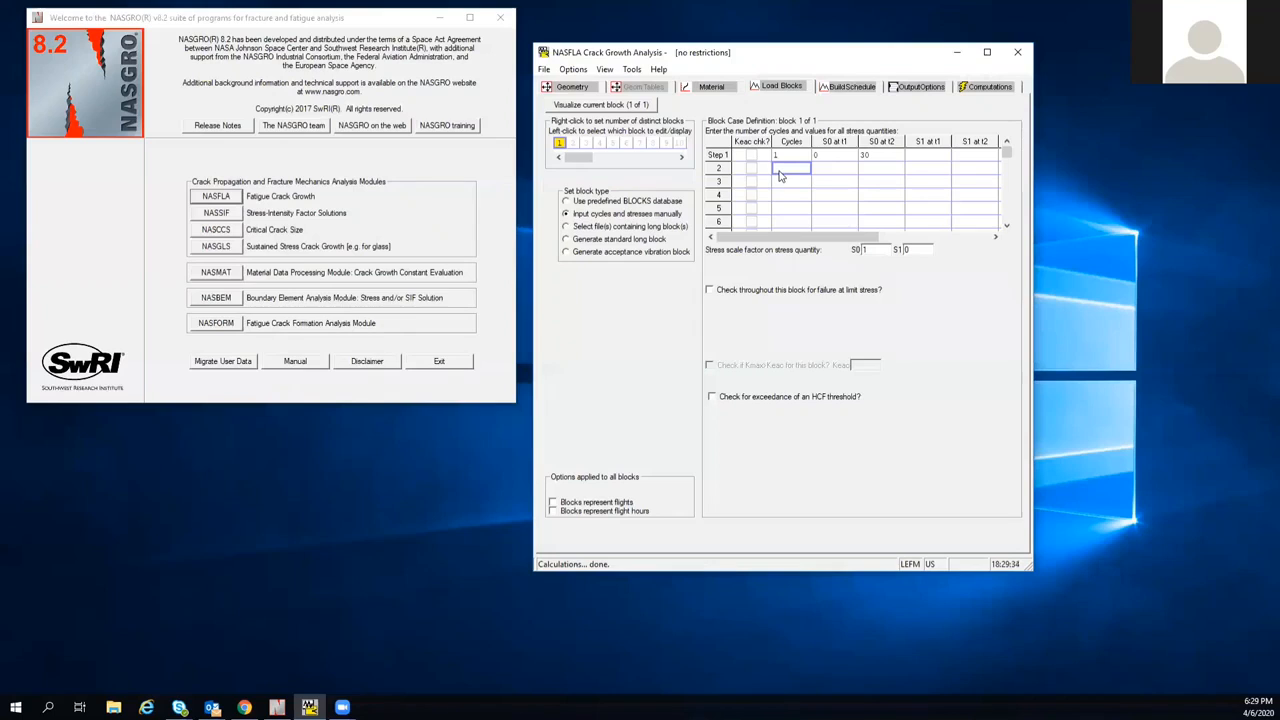
pyautogui.write('100')
pyautogui.click(818, 171)
pyautogui.write('5')
pyautogui.click(870, 169)
pyautogui.write('15')
# Step: Define step 3 of load block 1 with 1000 cycles and S0 stresses of -10 at t1 and 10 at t2
pyautogui.click(786, 183)
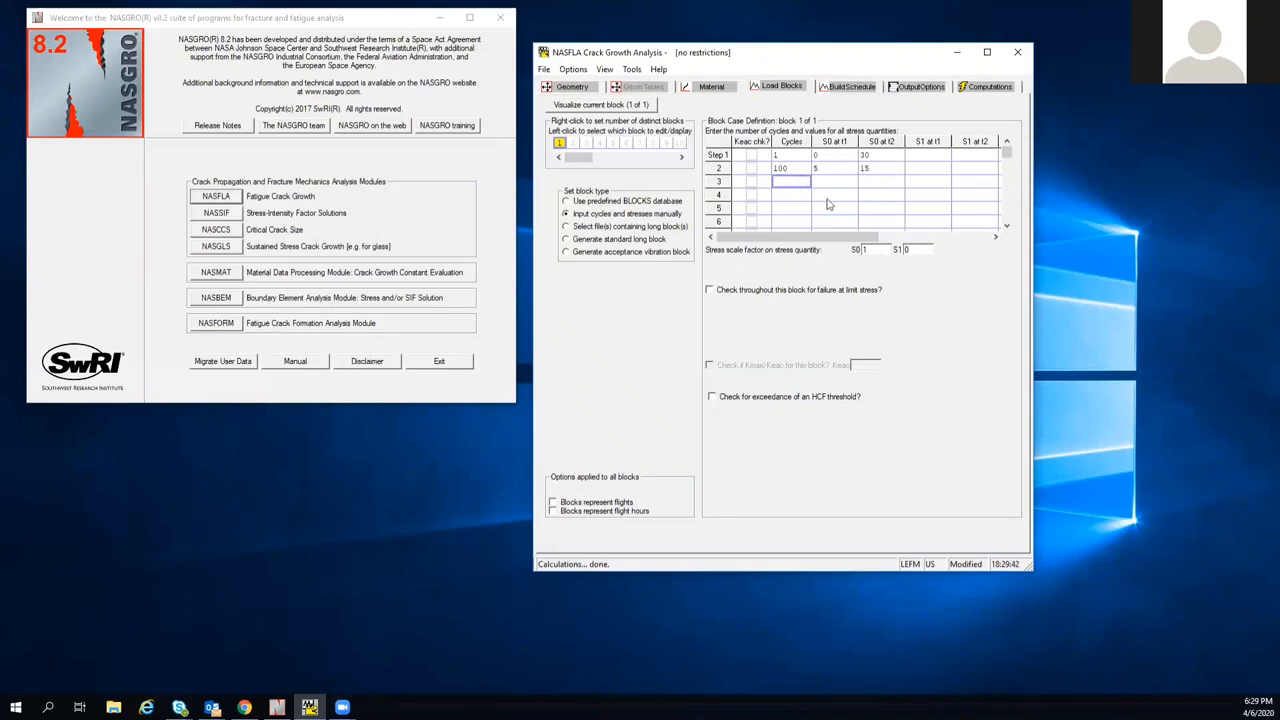
pyautogui.write('1000')
pyautogui.click(830, 186)
pyautogui.write('-10')
pyautogui.click(886, 183)
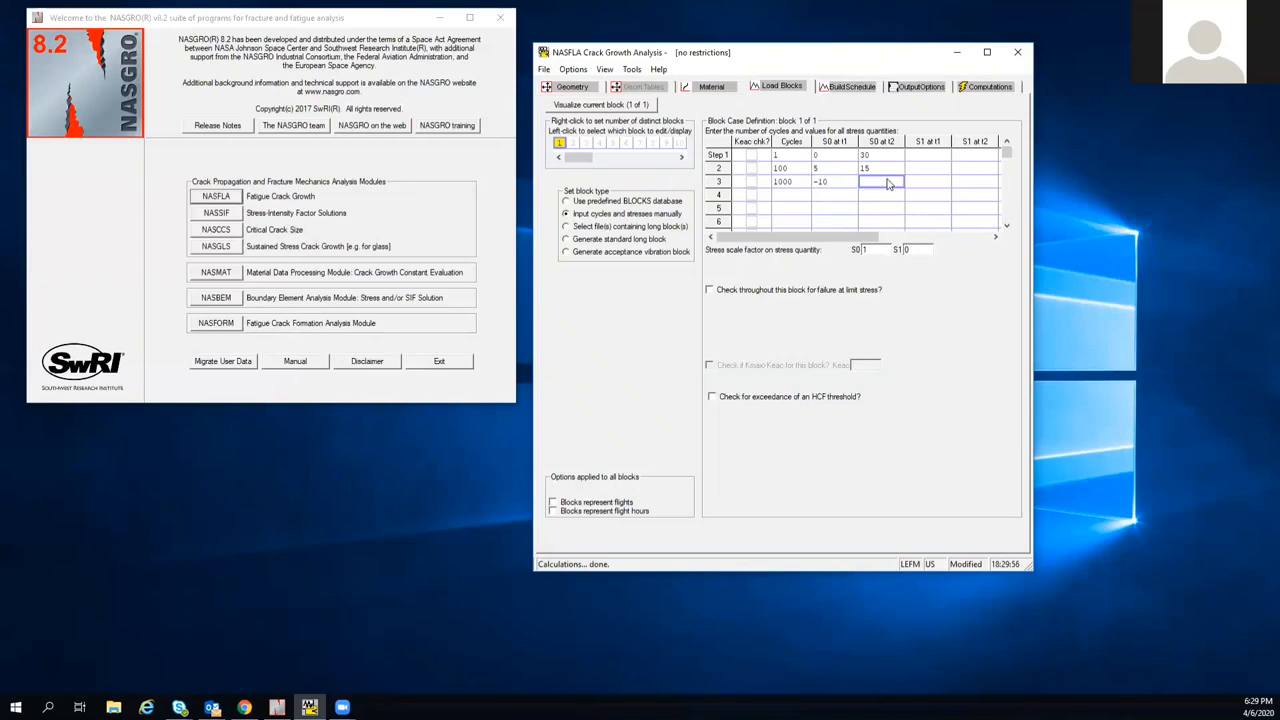
pyautogui.write('10')
# Step: View the da/dN versus Delta K curve fit for the 6061-T6 material, examine the fits by stress ratio, and close the graph
pyautogui.click(711, 87)
pyautogui.click(990, 203)
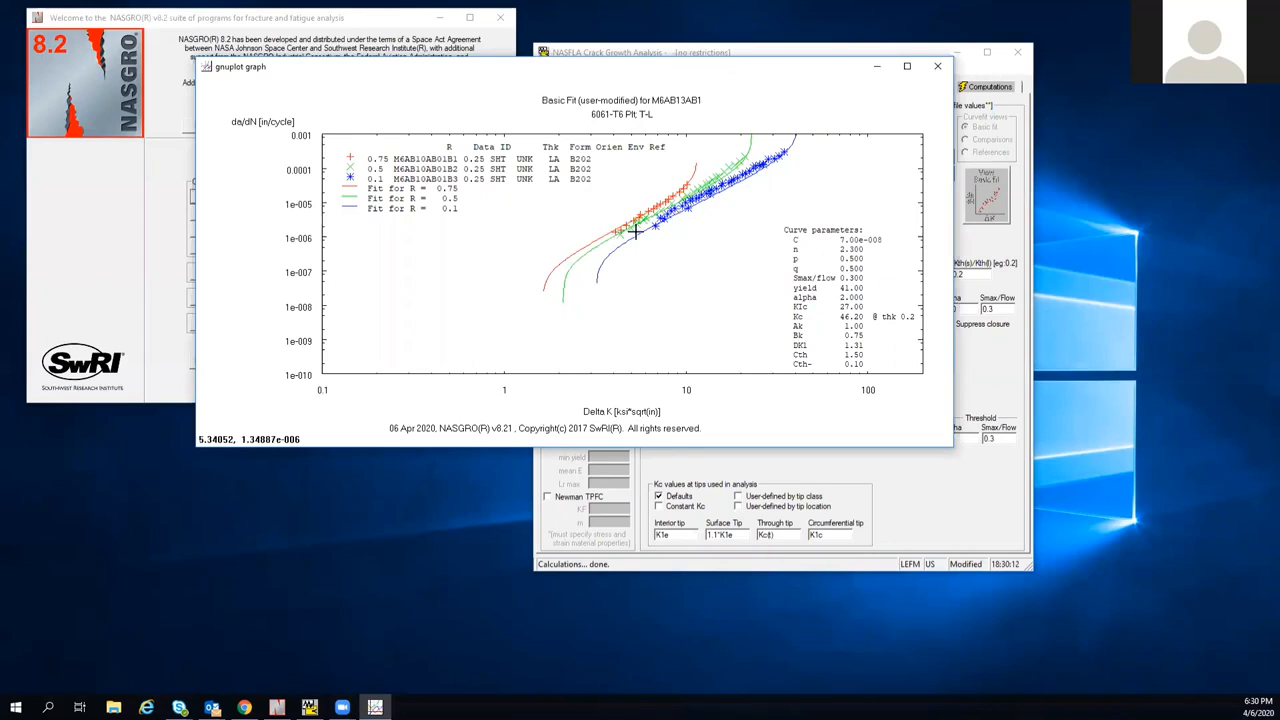
pyautogui.click(1022, 174)
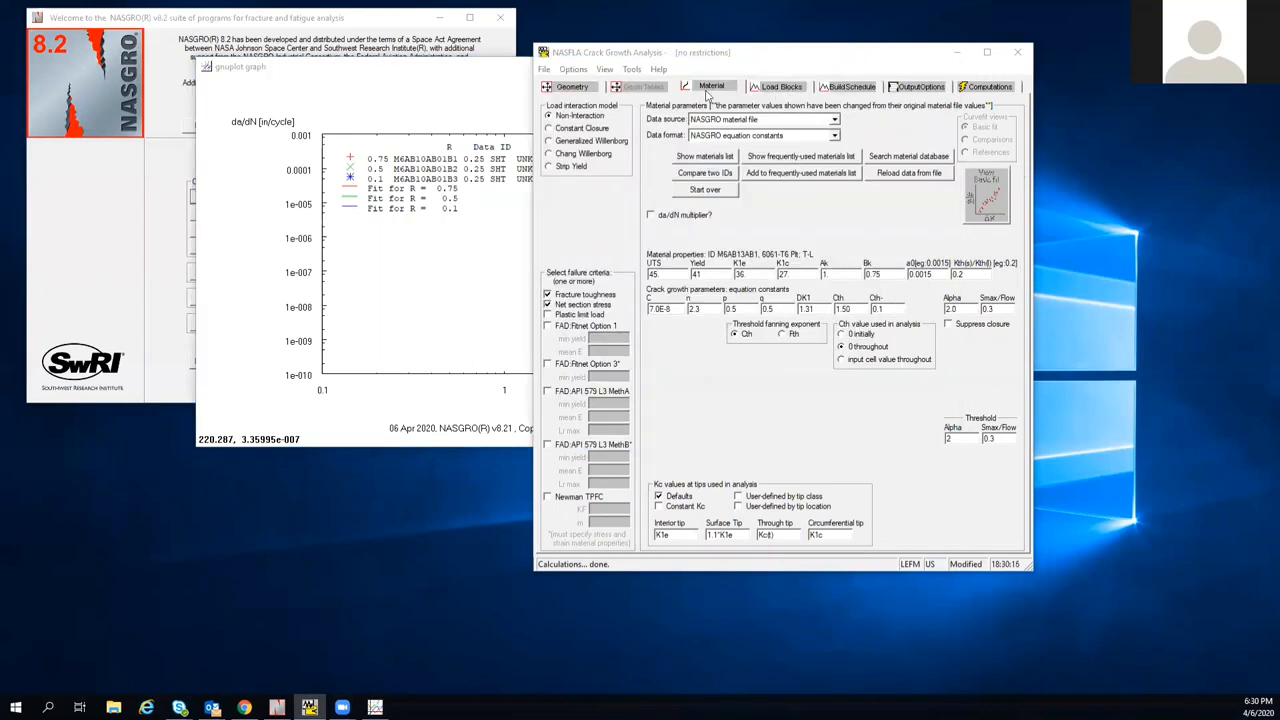
pyautogui.click(487, 86)
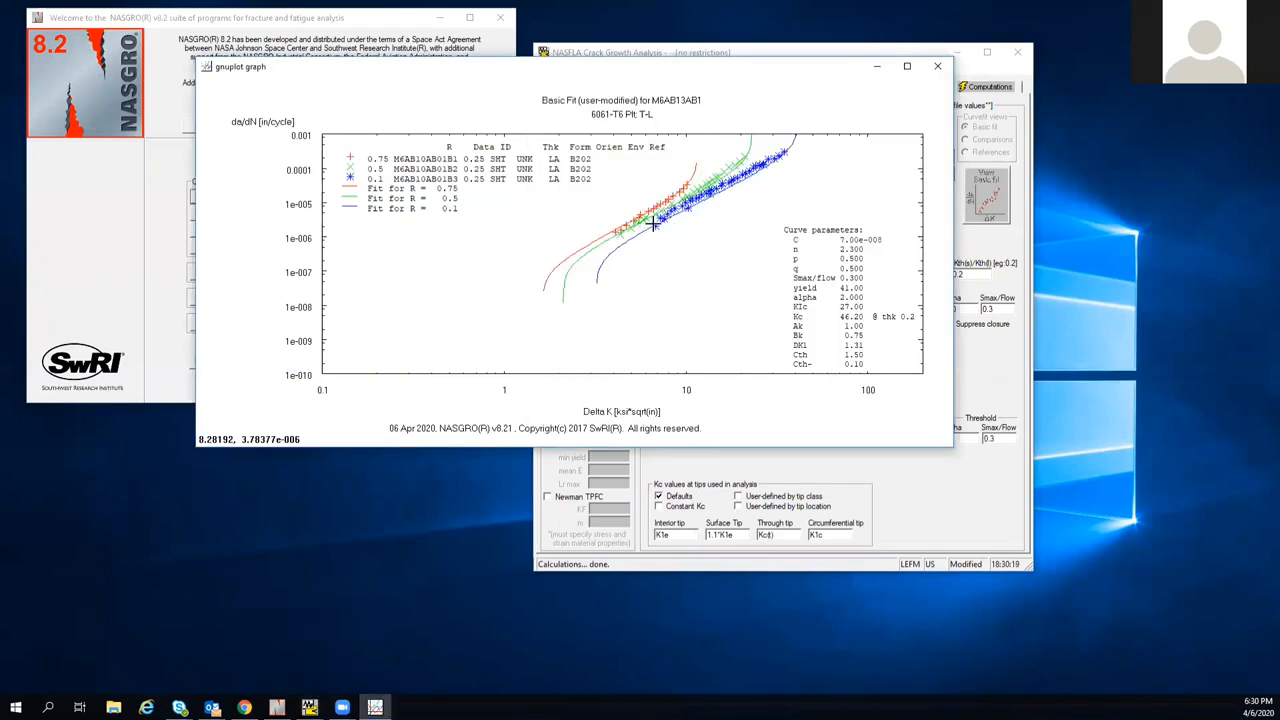
pyautogui.click(937, 66)
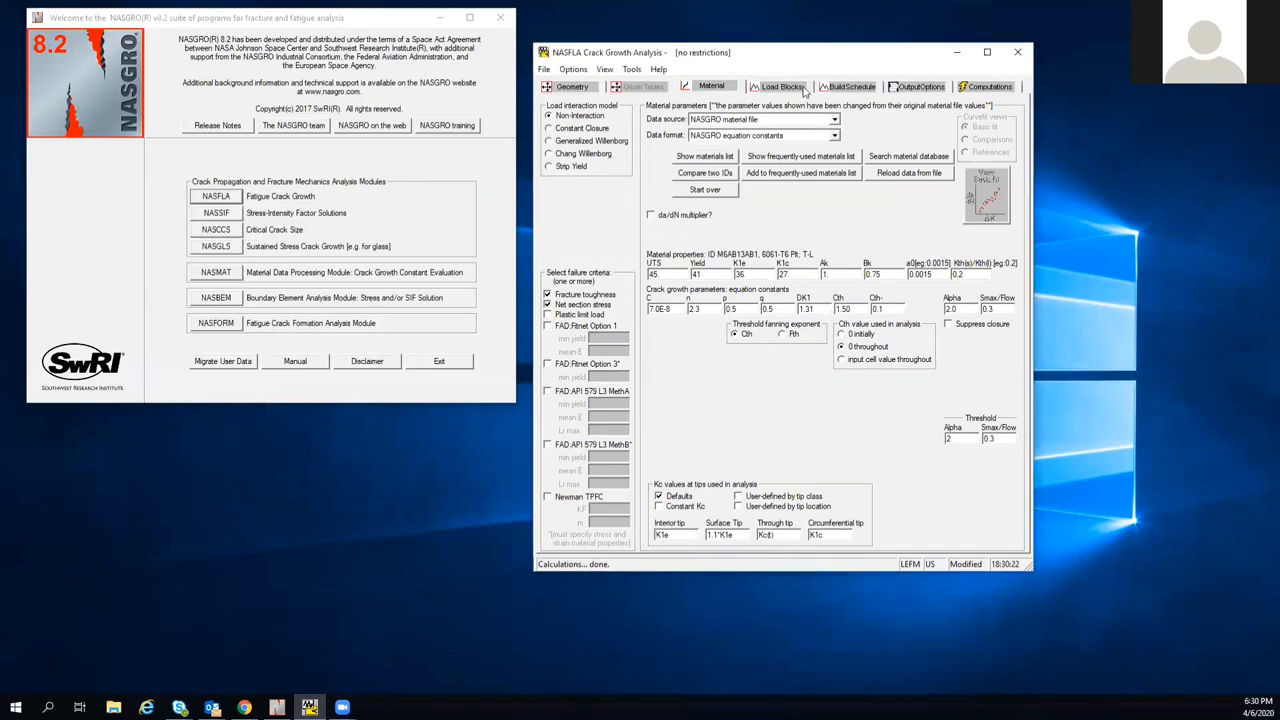
# Step: Check the load block steps and schedule, and rerun the computation without saving the input
pyautogui.click(856, 87)
pyautogui.click(801, 89)
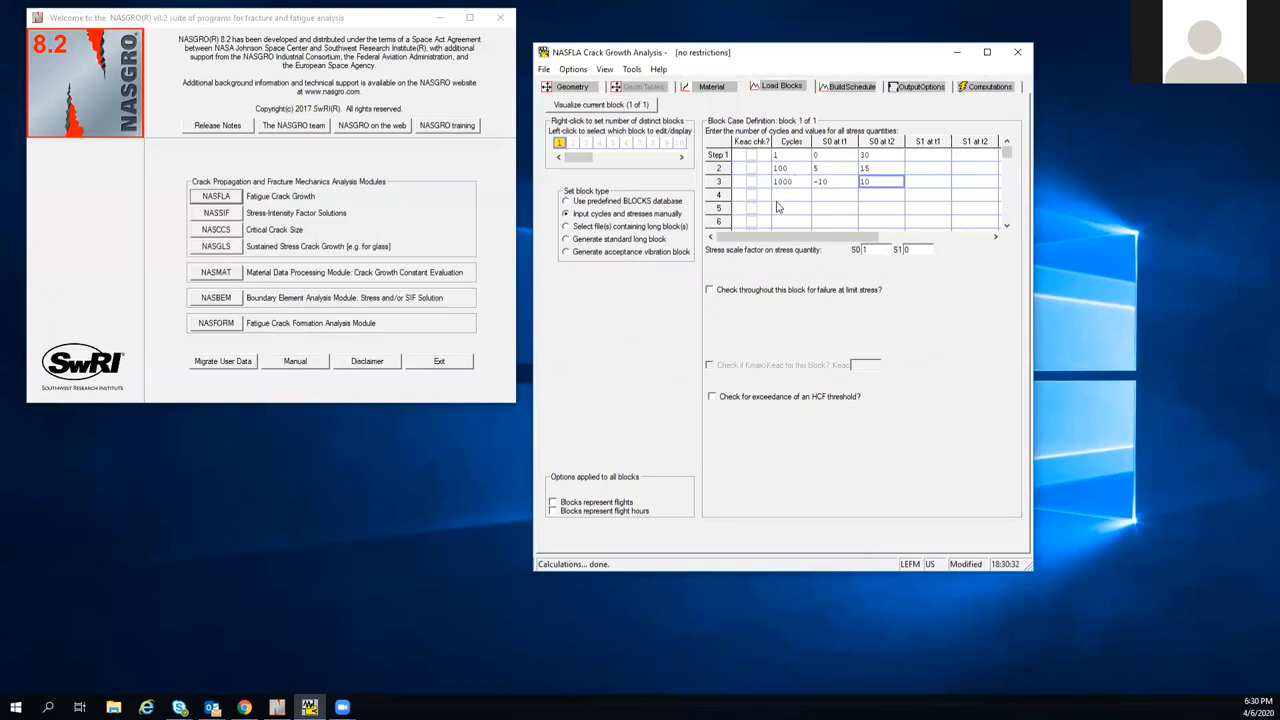
pyautogui.click(852, 88)
pyautogui.click(1000, 86)
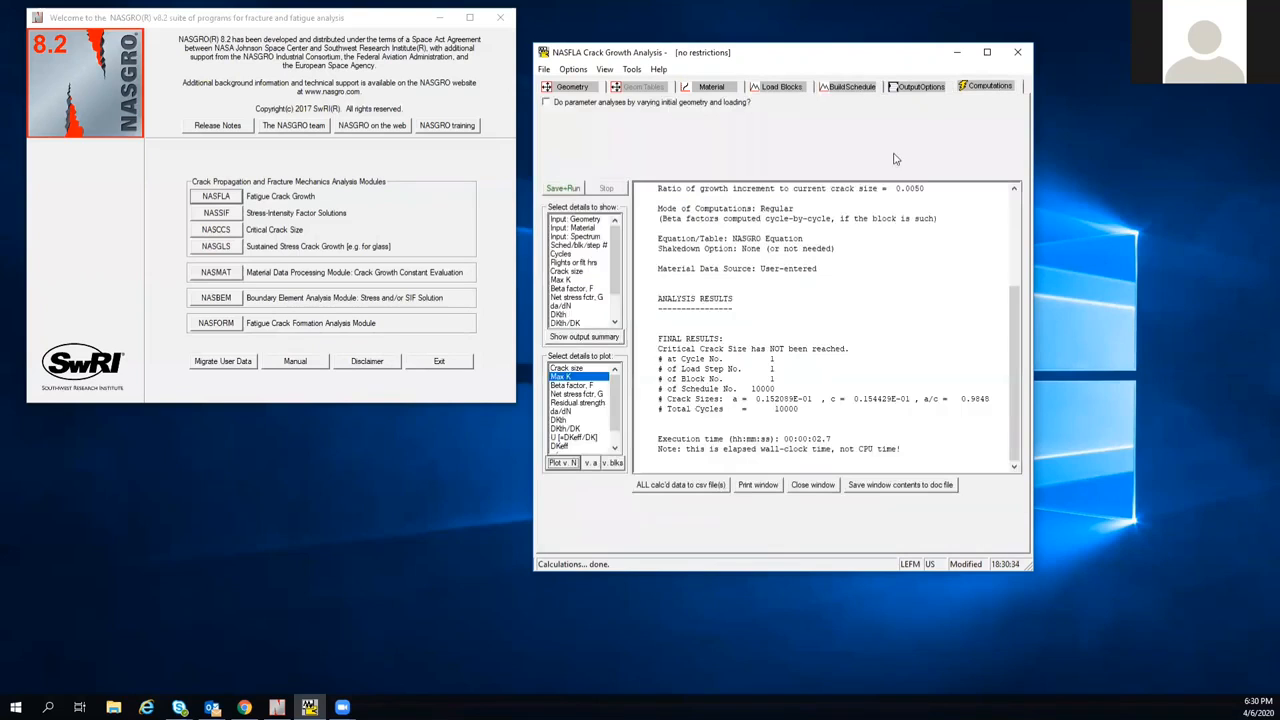
pyautogui.click(564, 190)
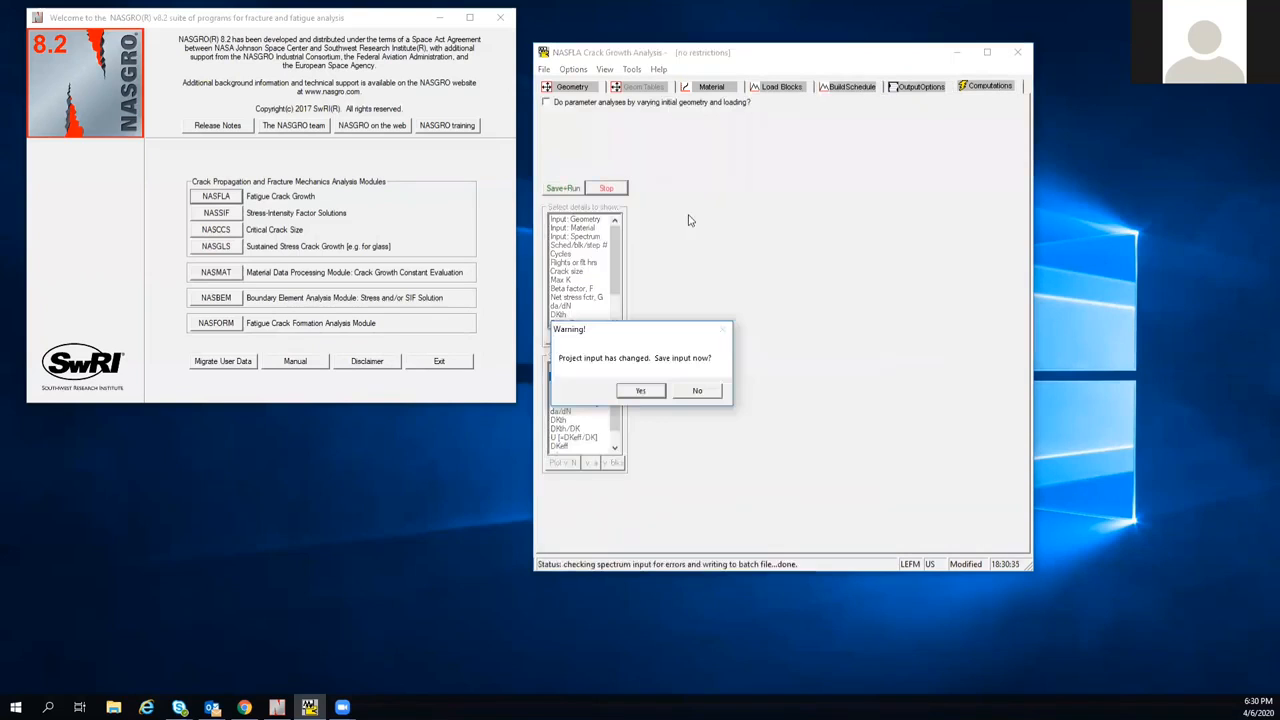
pyautogui.click(729, 400)
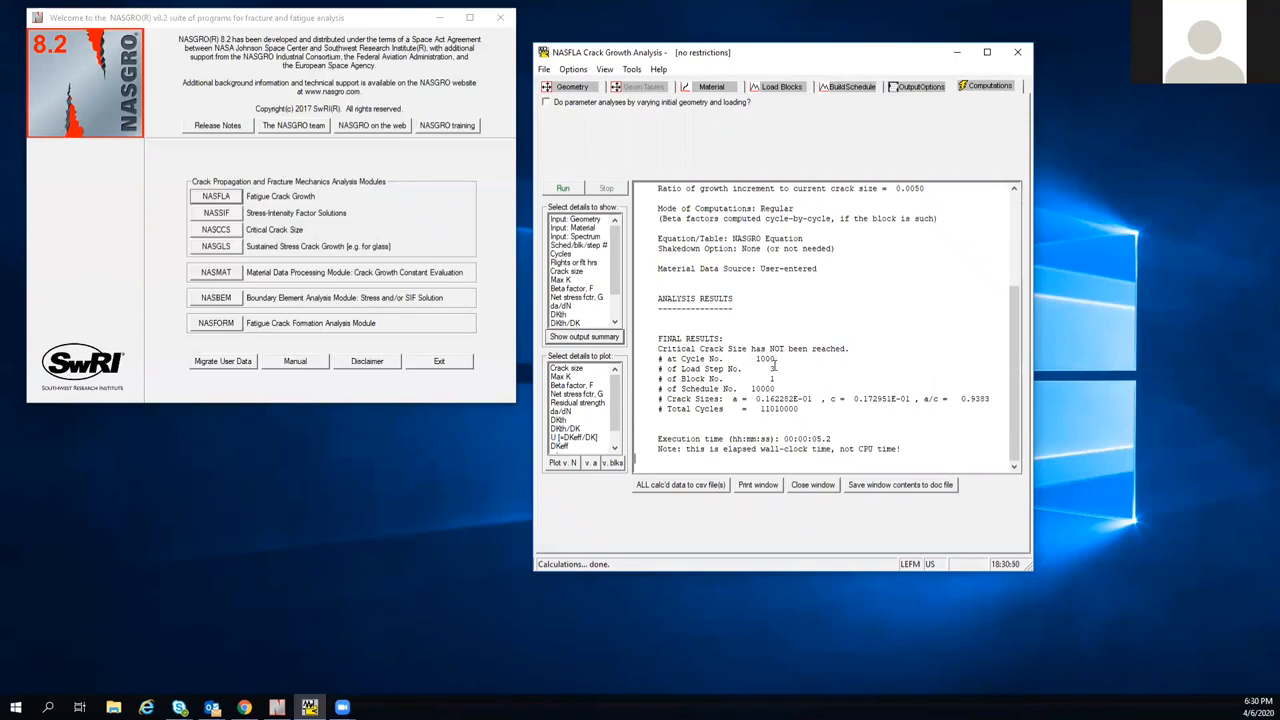
# Step: Compare the final cycle, load step and schedule numbers with the load block's three steps and the schedule repeat setting
pyautogui.moveTo(779, 389); pyautogui.dragTo(757, 409)
pyautogui.click(788, 88)
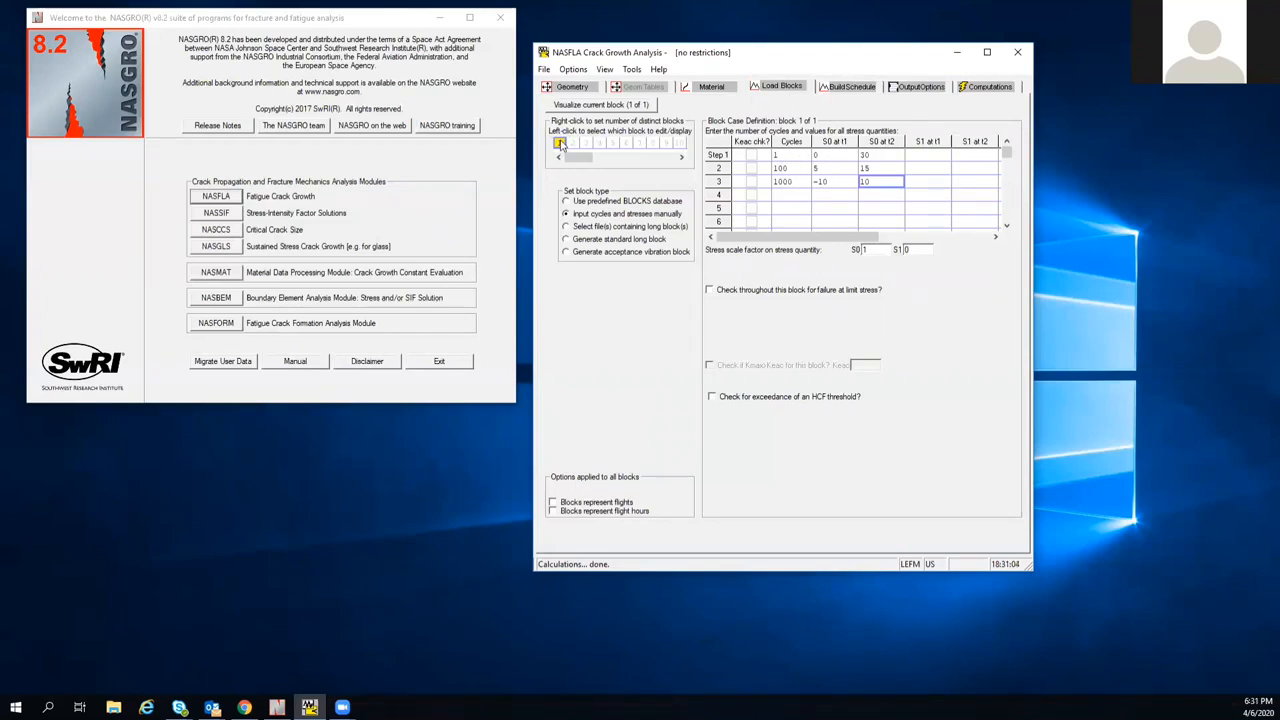
pyautogui.click(850, 88)
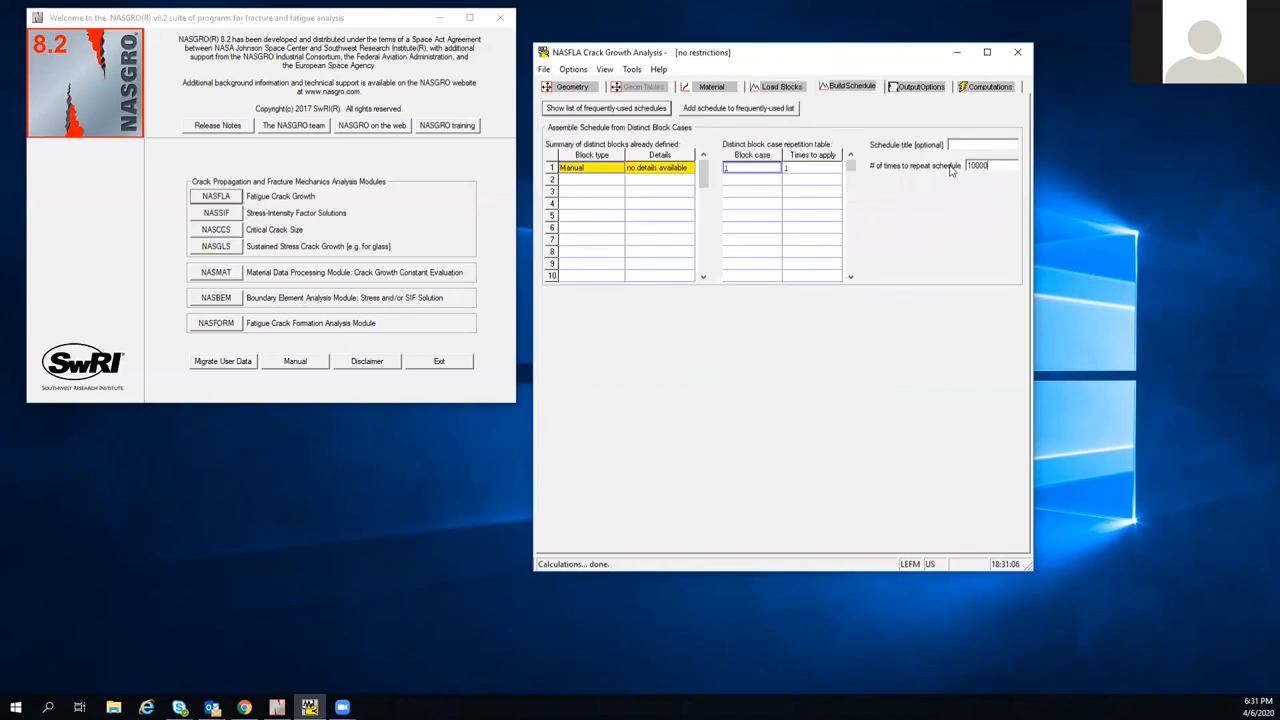
pyautogui.moveTo(990, 165); pyautogui.dragTo(947, 168)
pyautogui.click(795, 88)
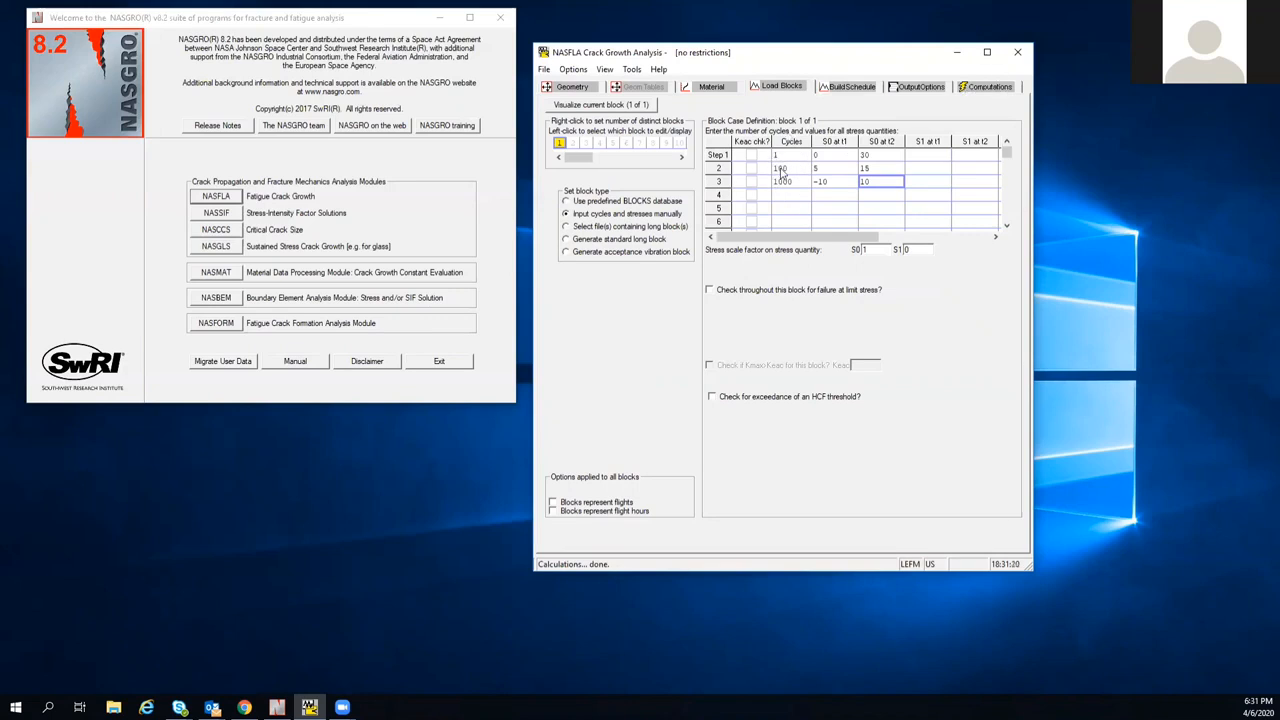
pyautogui.click(866, 88)
# Step: Examine the total cycles, schedule number and final crack size a in the results, rechecking them against the load block definition
pyautogui.click(989, 87)
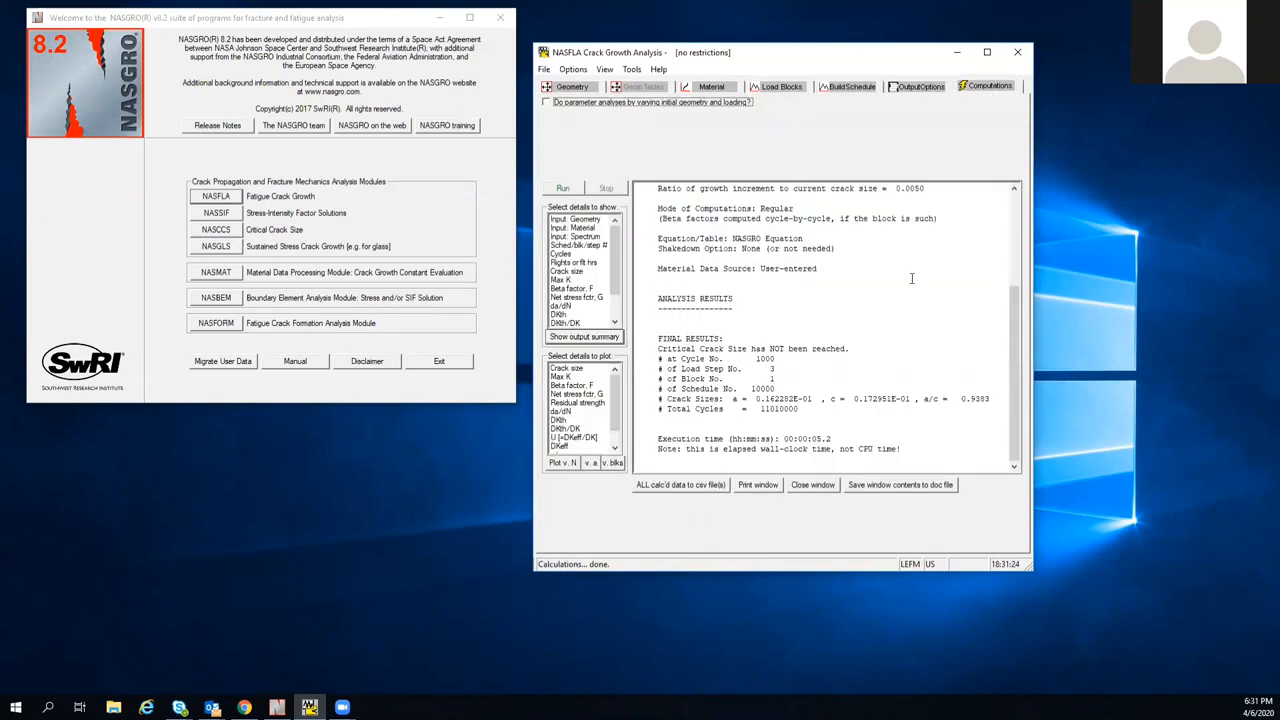
pyautogui.moveTo(787, 409); pyautogui.dragTo(769, 409)
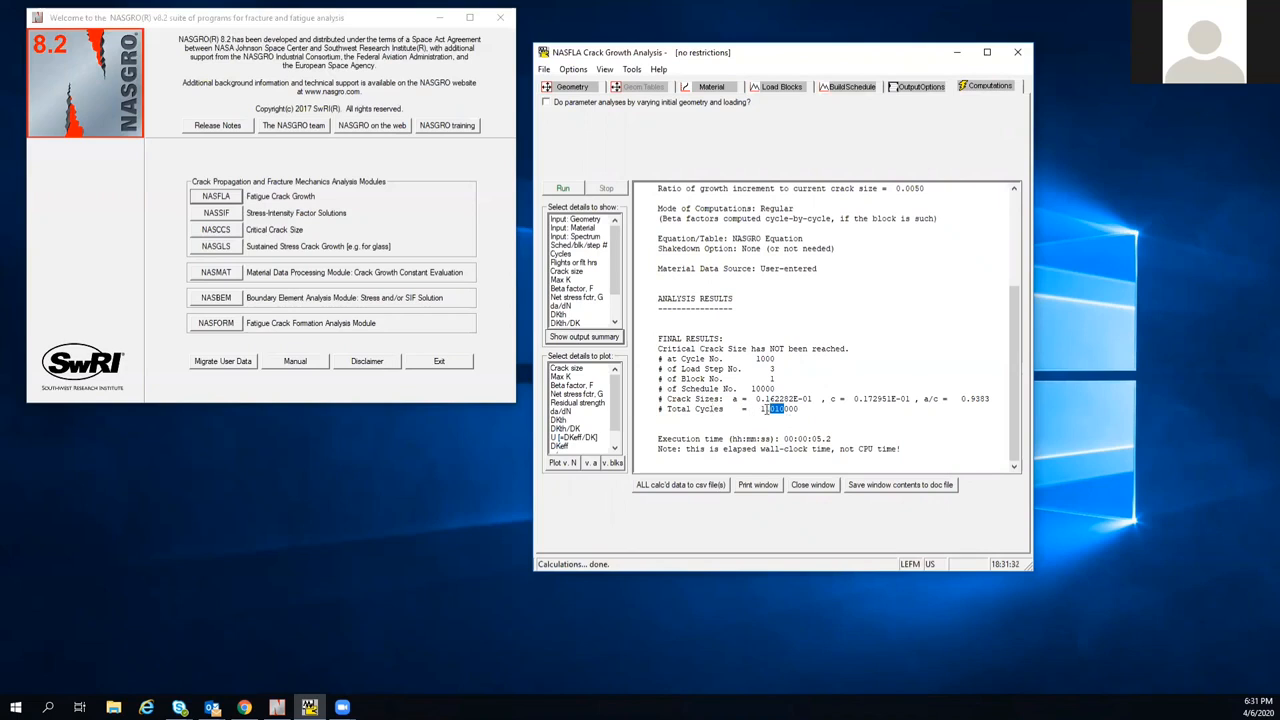
pyautogui.moveTo(779, 388); pyautogui.dragTo(750, 389)
pyautogui.click(788, 87)
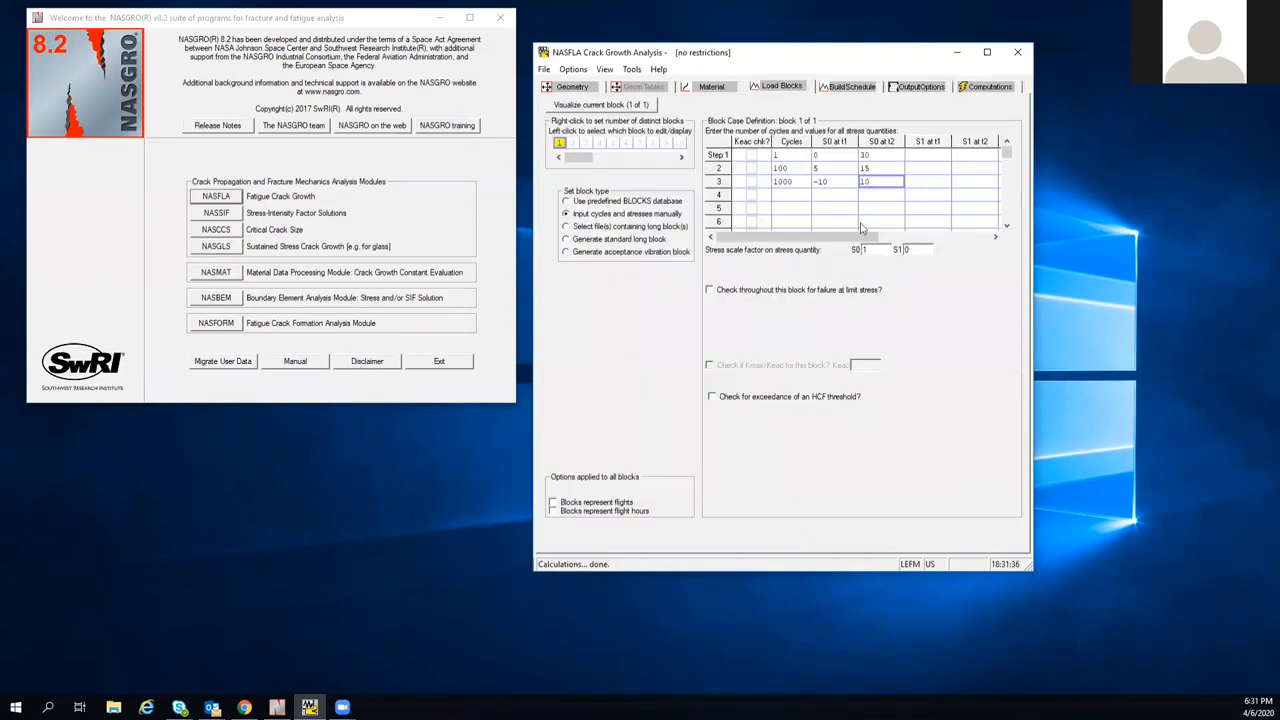
pyautogui.click(983, 87)
pyautogui.moveTo(756, 399); pyautogui.dragTo(812, 400)
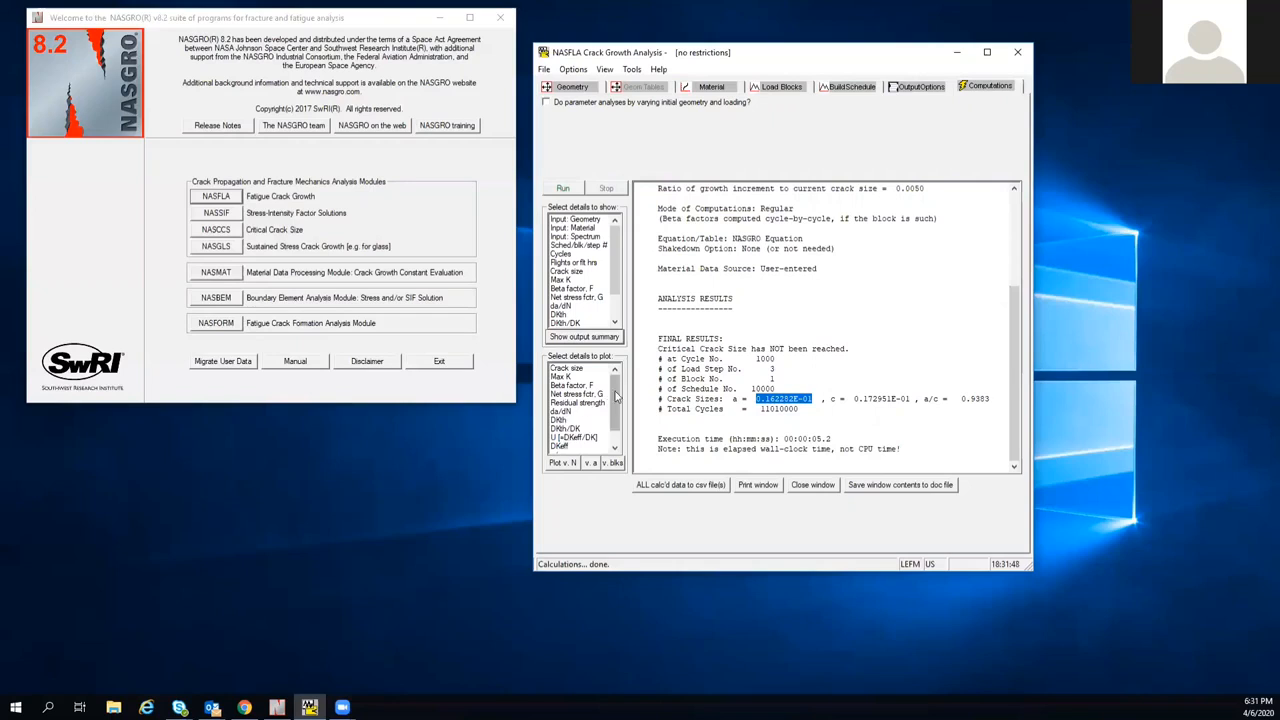
# Step: Plot crack size versus cycles (N) for the three-step load block, examine the a-tip and c-tip curves, and close the graph
pyautogui.click(575, 368)
pyautogui.click(562, 462)
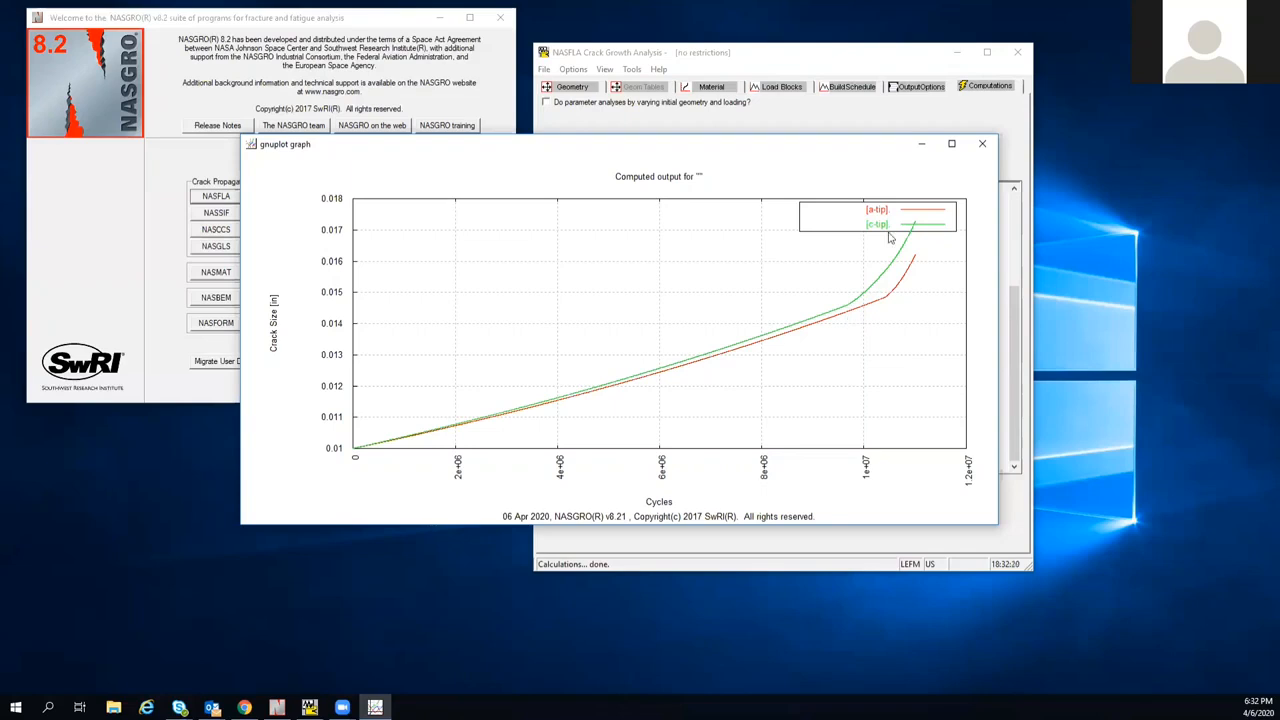
pyautogui.click(982, 146)
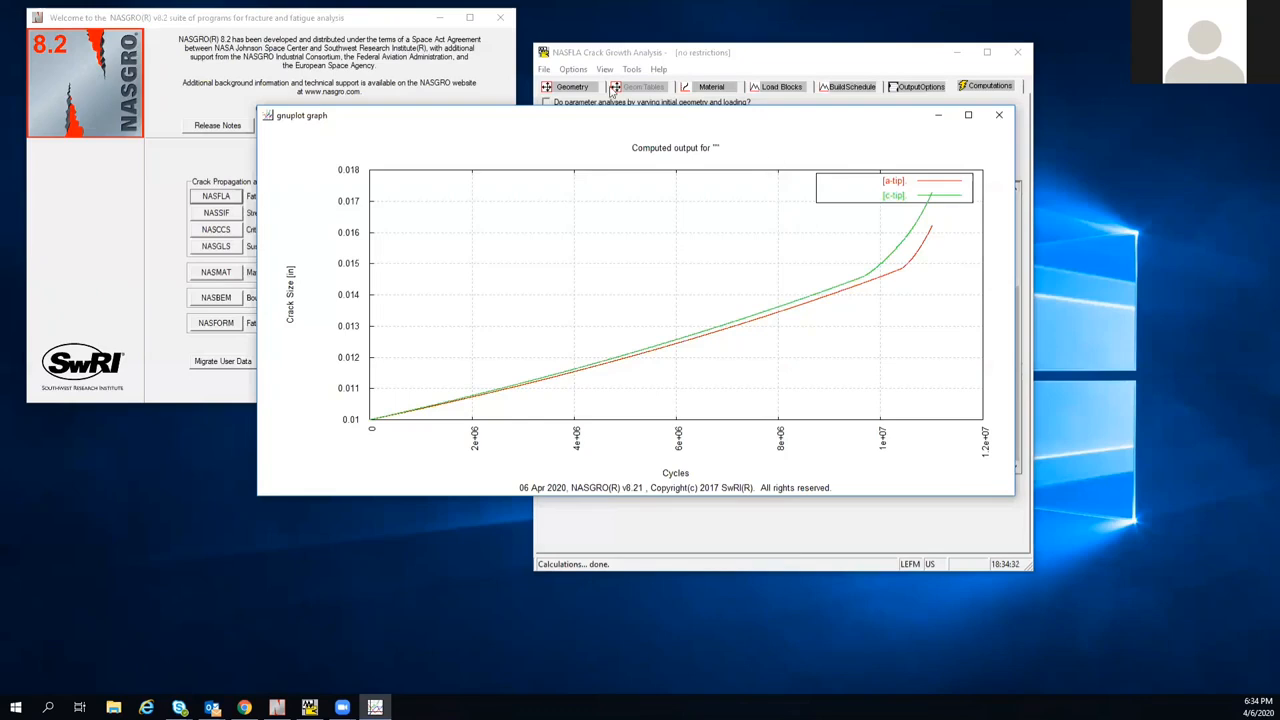
pyautogui.click(999, 115)
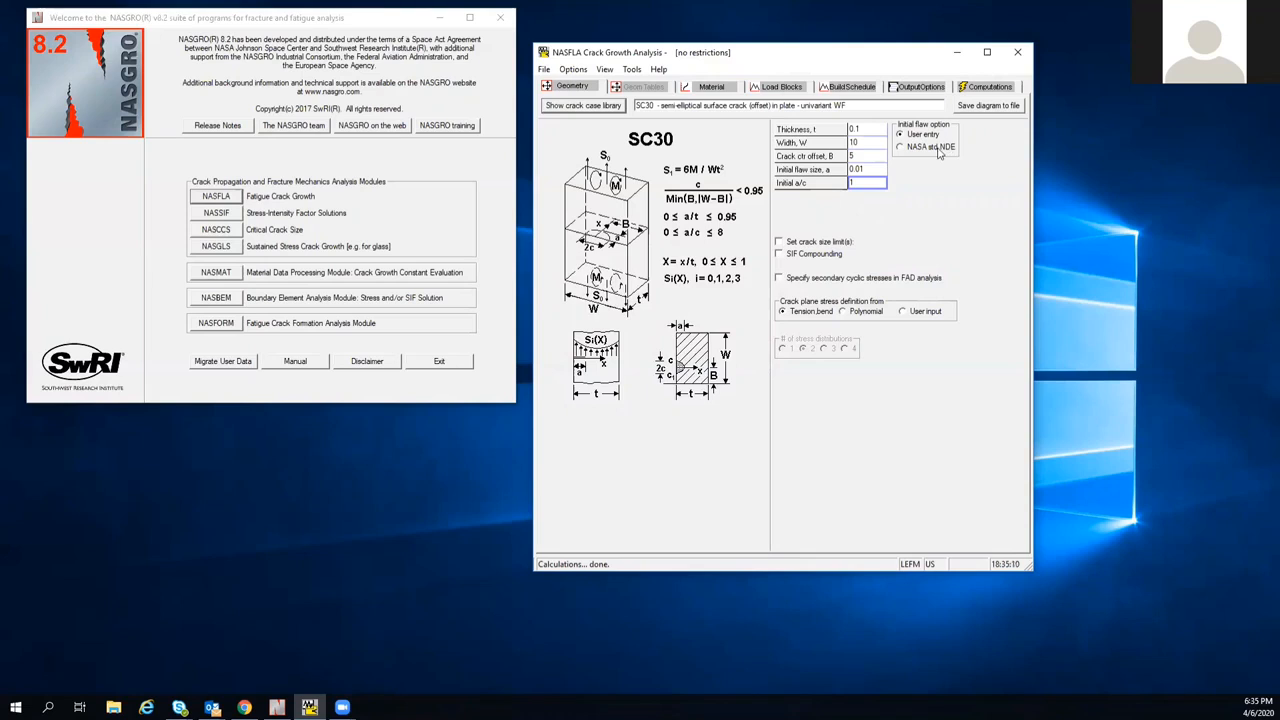
# Step: Switch the initial flaw option to NASA std NDE and choose dye penetrant as the NDE type
pyautogui.click(899, 146)
pyautogui.click(743, 460)
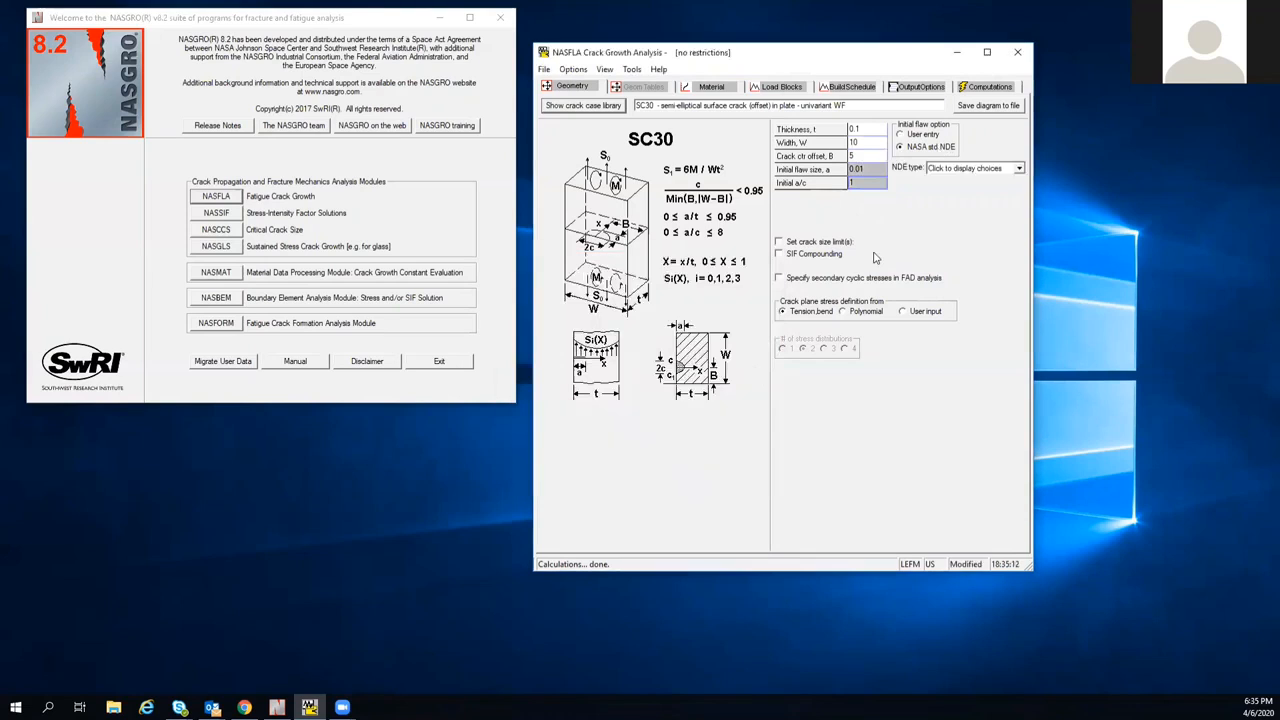
pyautogui.click(975, 170)
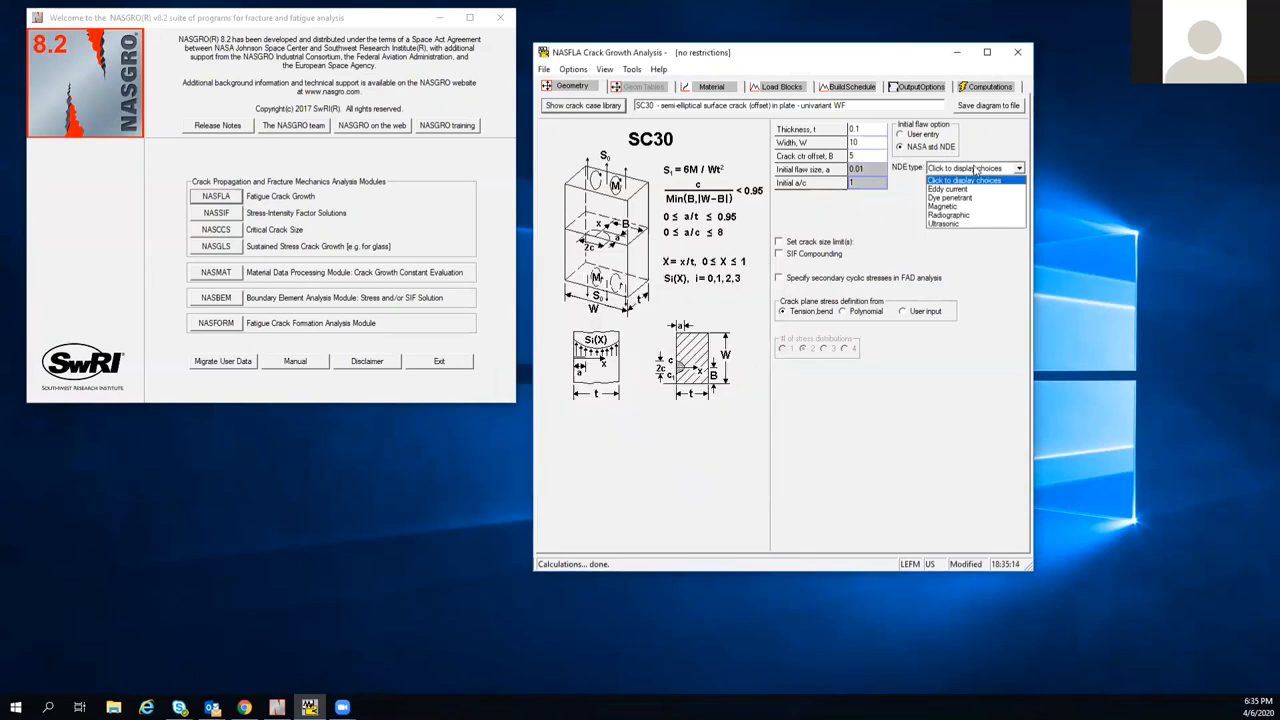
pyautogui.click(960, 198)
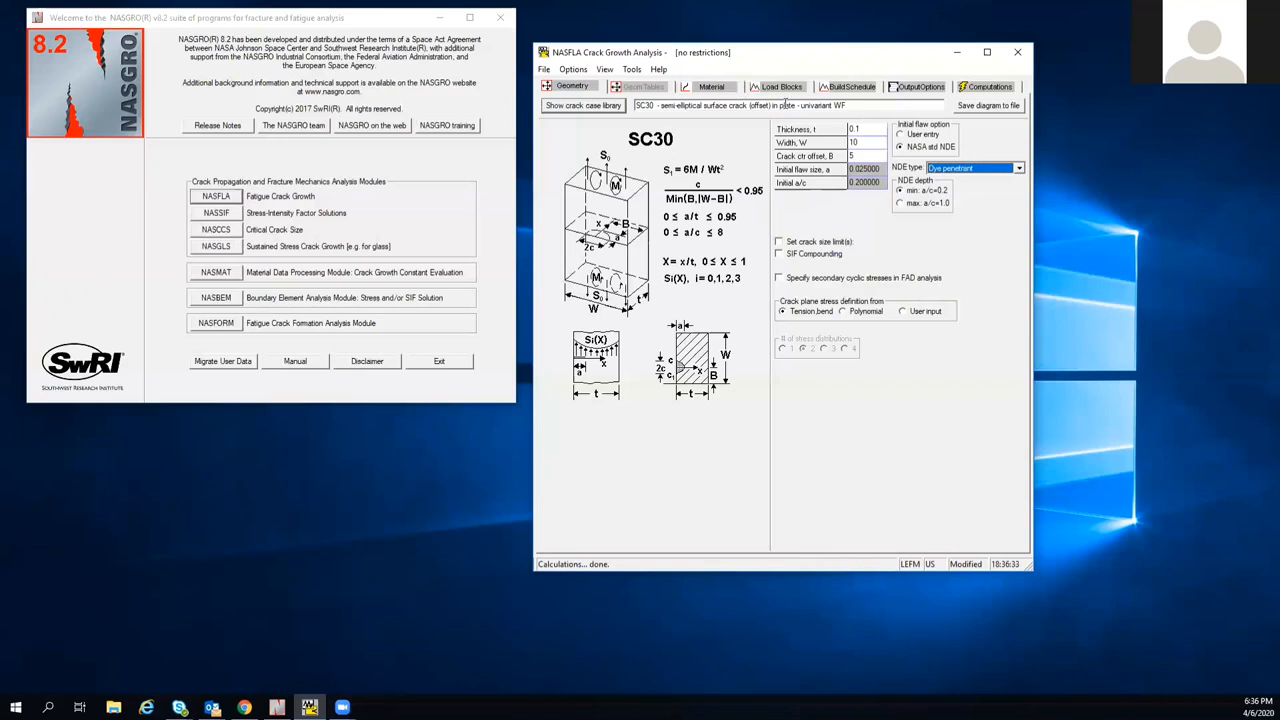
# Step: Return the initial flaw option to user entry, with an initial flaw size a of 0.01 and an initial a/c of 1
pyautogui.click(958, 168)
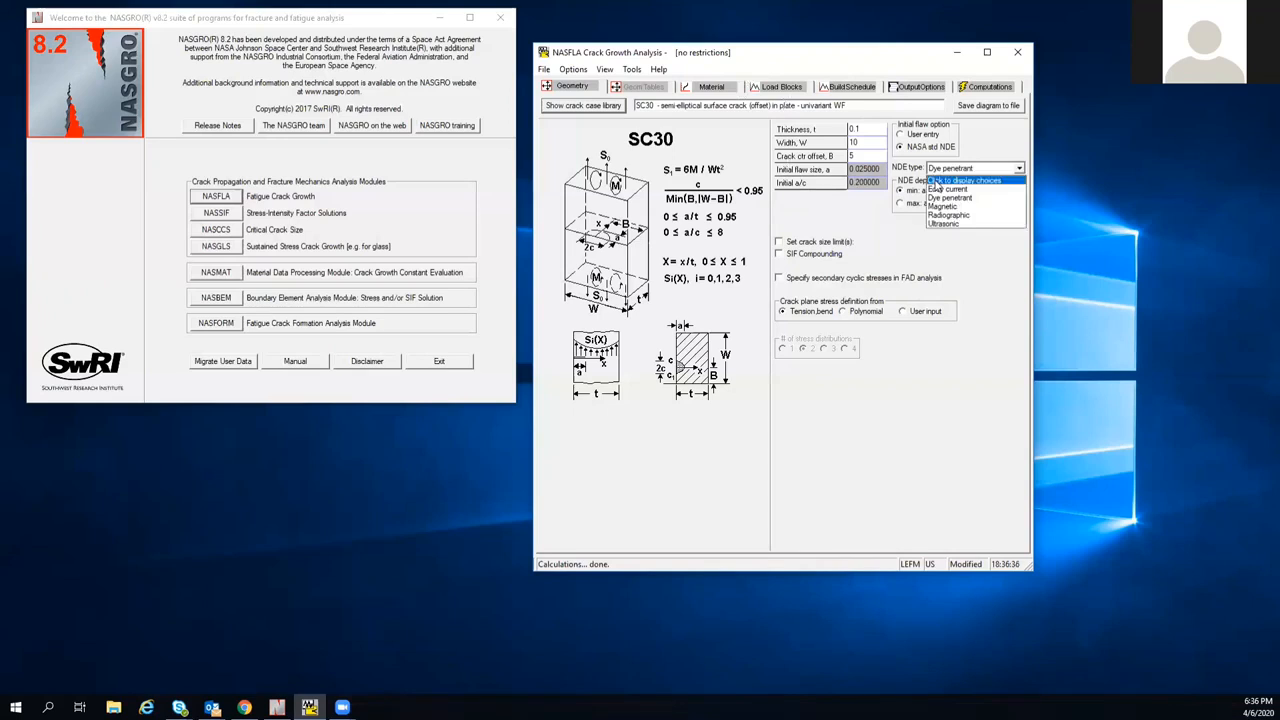
pyautogui.click(929, 135)
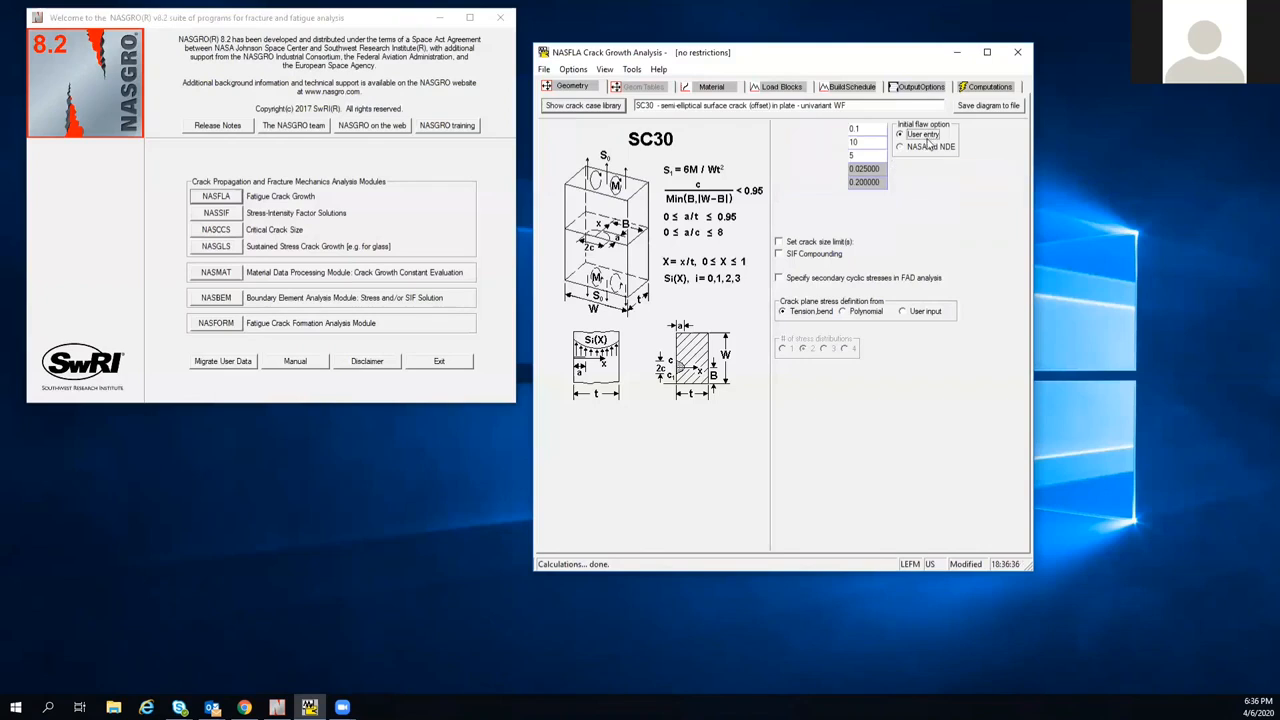
pyautogui.click(884, 183)
pyautogui.press('BackSpace')
pyautogui.press('BackSpace')
pyautogui.press('BackSpace')
pyautogui.press('BackSpace')
pyautogui.press('BackSpace')
pyautogui.press('BackSpace')
pyautogui.press('BackSpace')
pyautogui.press('BackSpace')
pyautogui.write('1')
pyautogui.hotkey('shift', 'Tab')
pyautogui.press('BackSpace')
pyautogui.press('BackSpace')
pyautogui.press('BackSpace')
pyautogui.press('BackSpace')
pyautogui.press('BackSpace')
pyautogui.press('BackSpace')
pyautogui.press('BackSpace')
pyautogui.write('.01')
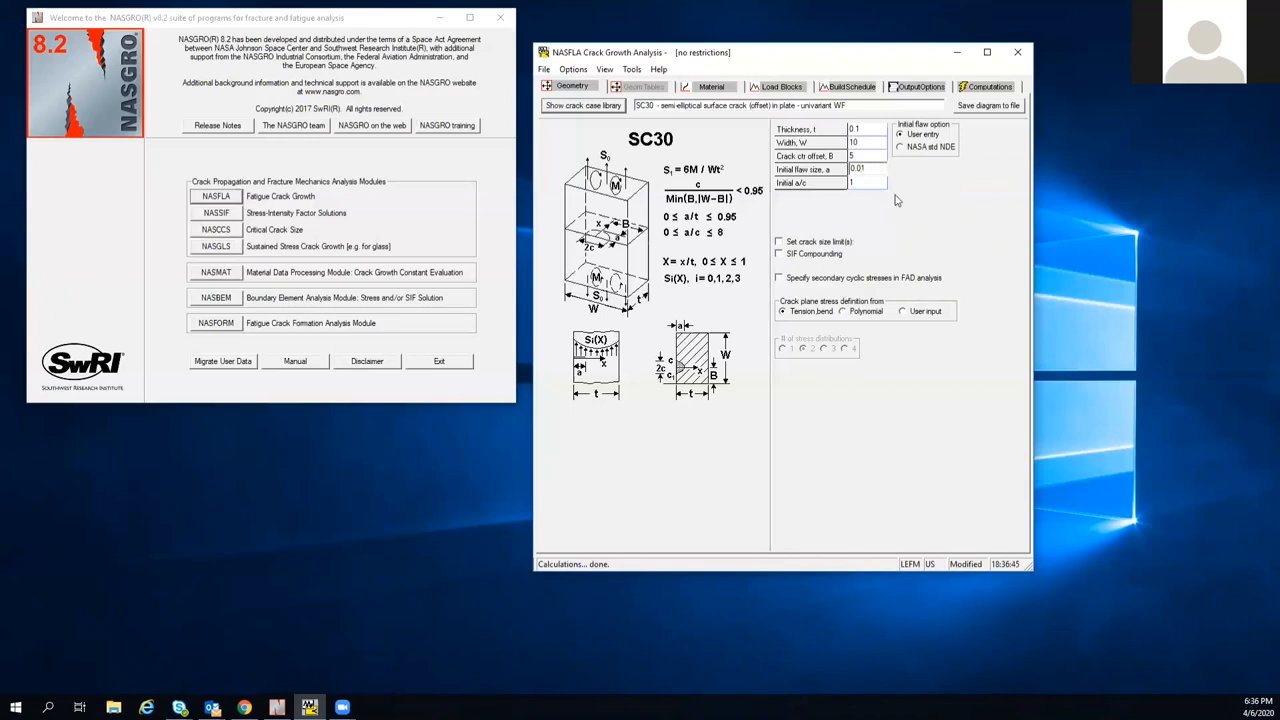
pyautogui.press('Tab')
# Step: Set the S0 at t2 stress of load block step 1 to 40
pyautogui.click(783, 89)
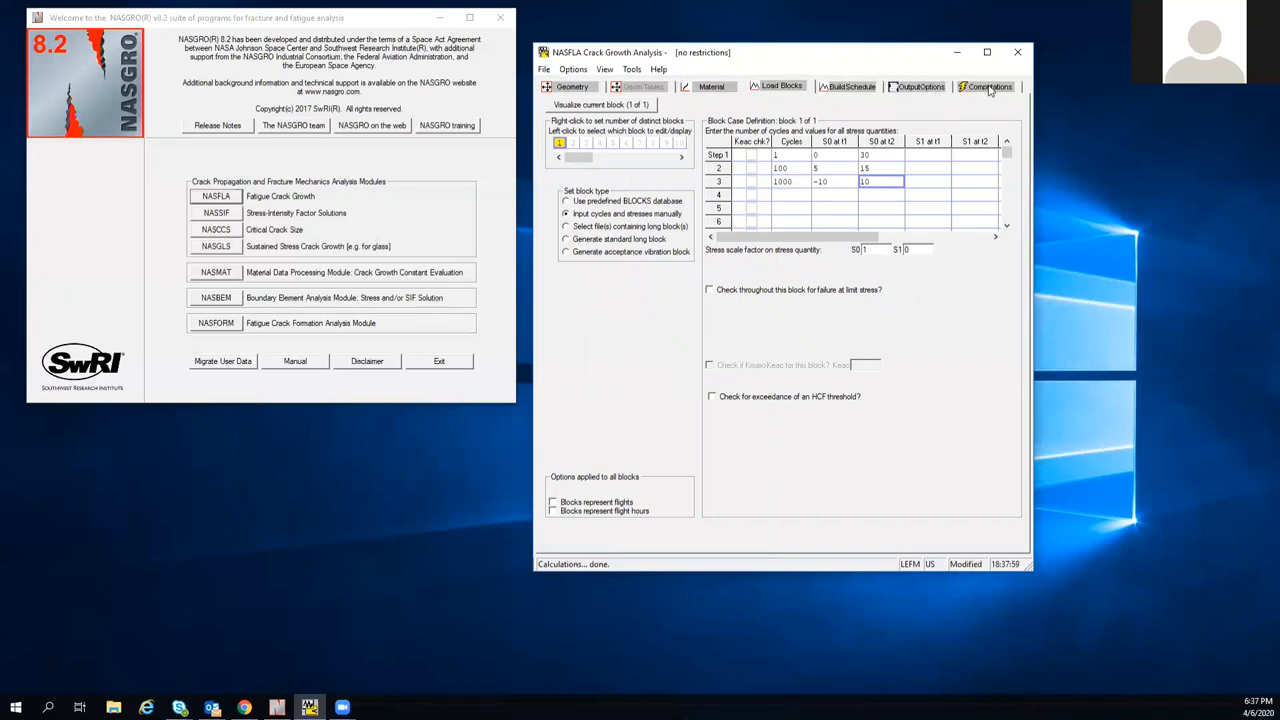
pyautogui.click(877, 156)
pyautogui.write('40')
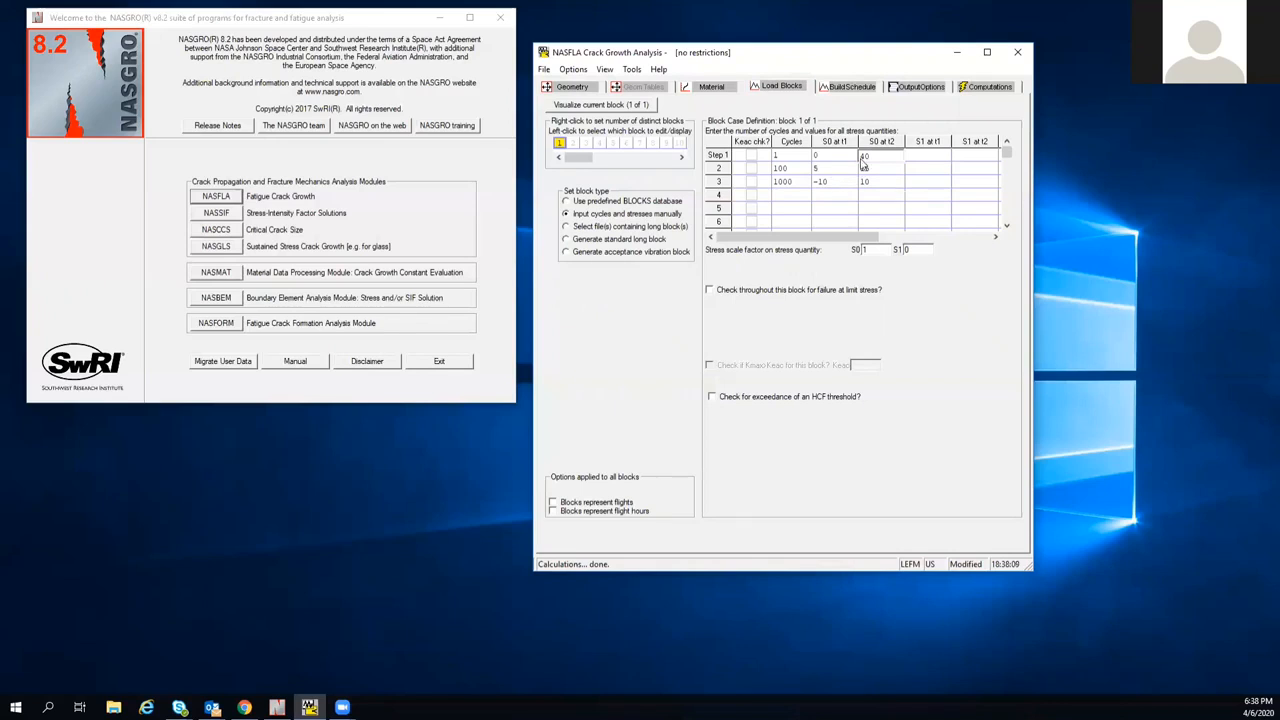
# Step: Check the material properties and output options, and rerun the computation without saving the input
pyautogui.click(724, 88)
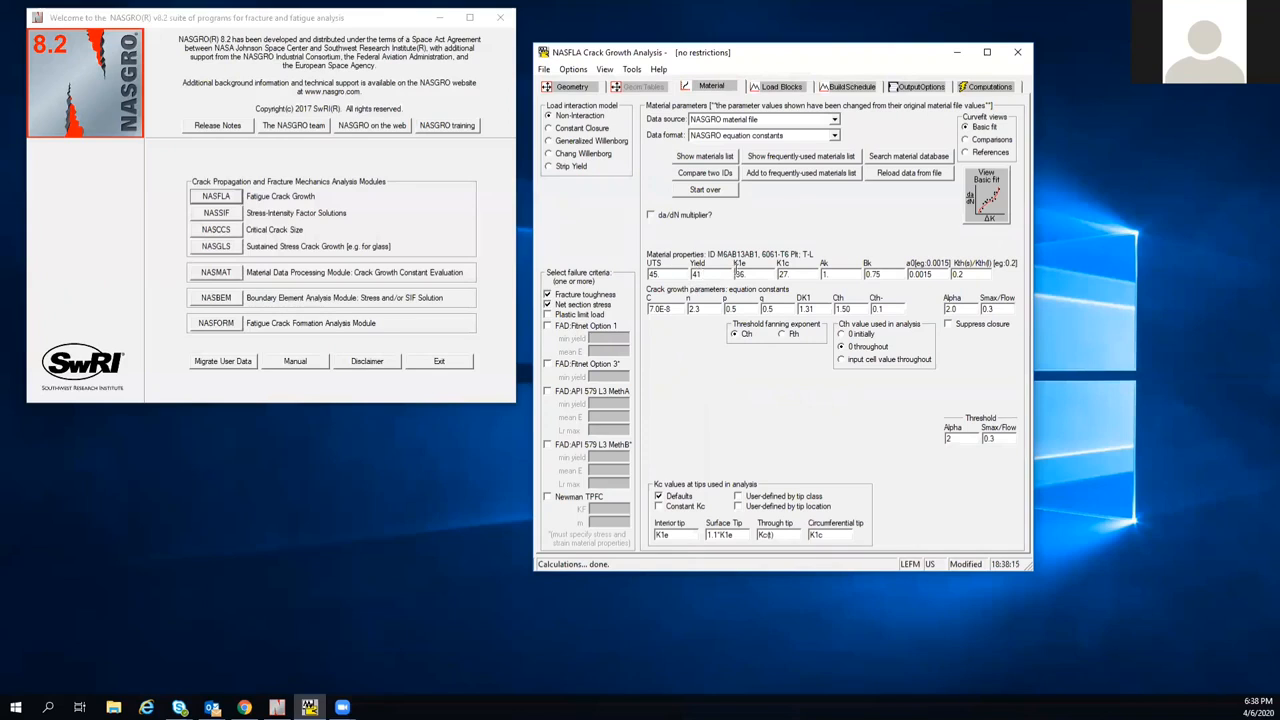
pyautogui.click(916, 88)
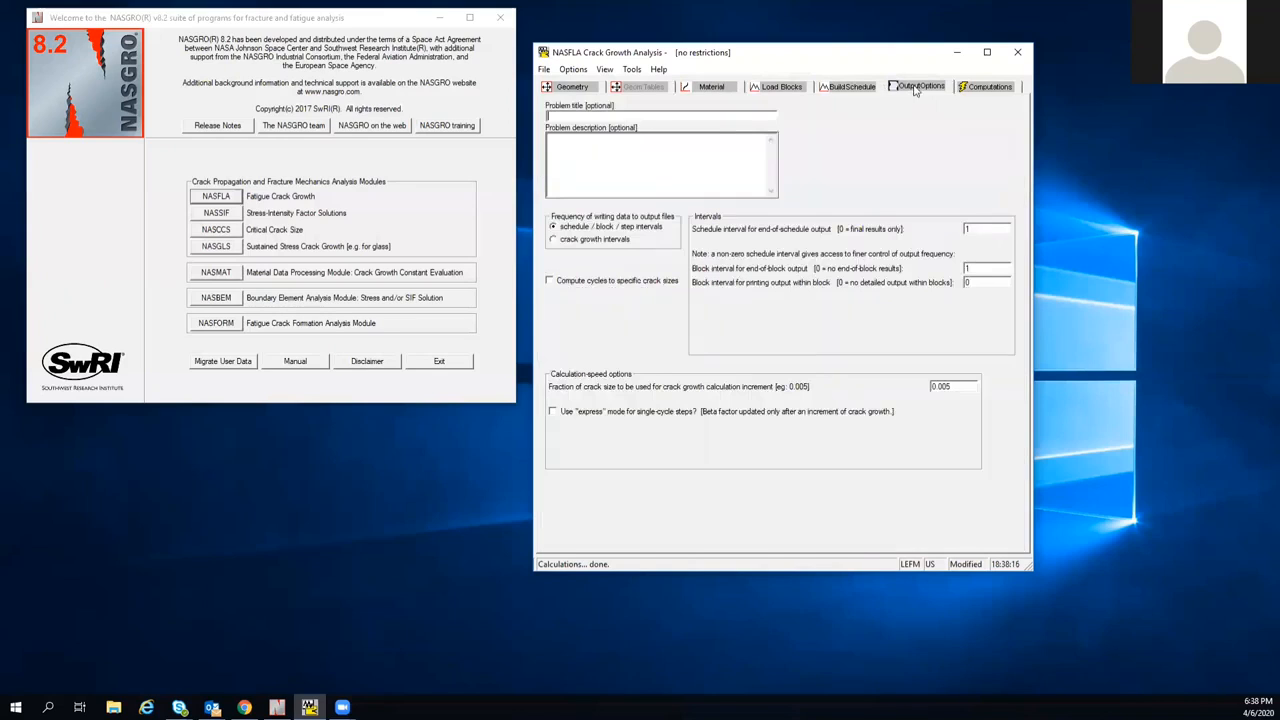
pyautogui.click(990, 88)
pyautogui.click(563, 188)
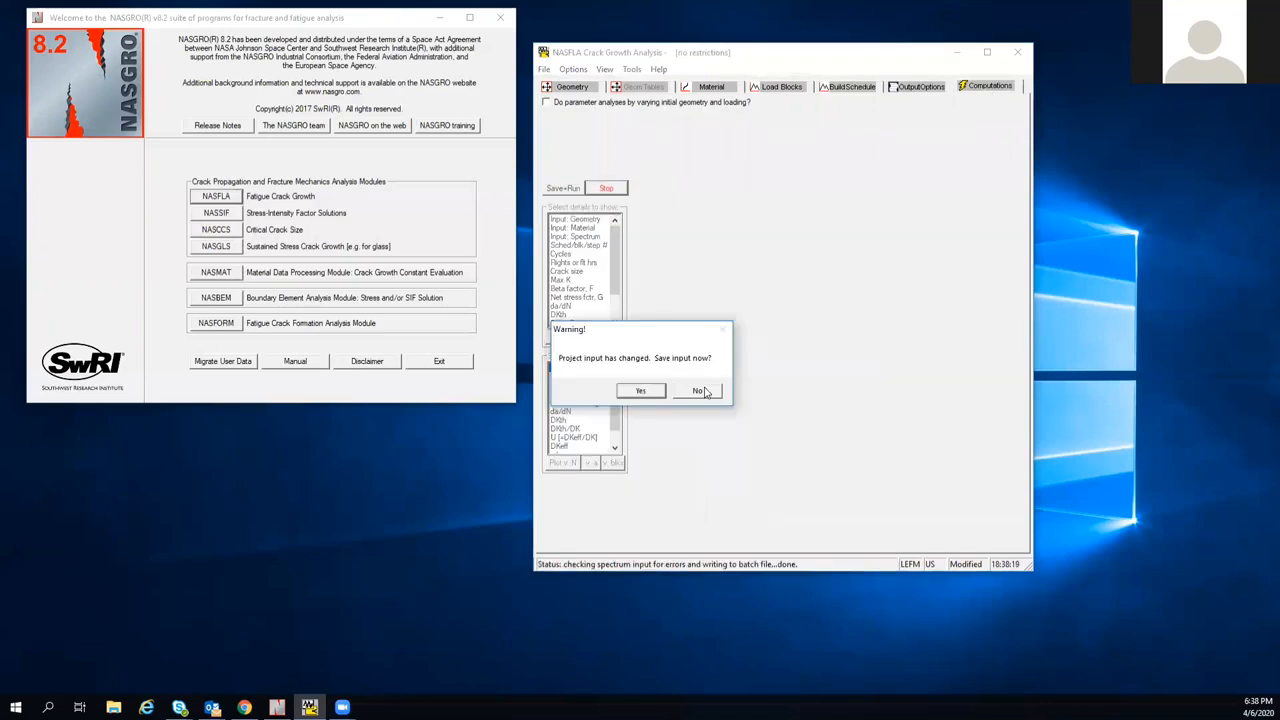
pyautogui.click(704, 390)
pyautogui.click(735, 400)
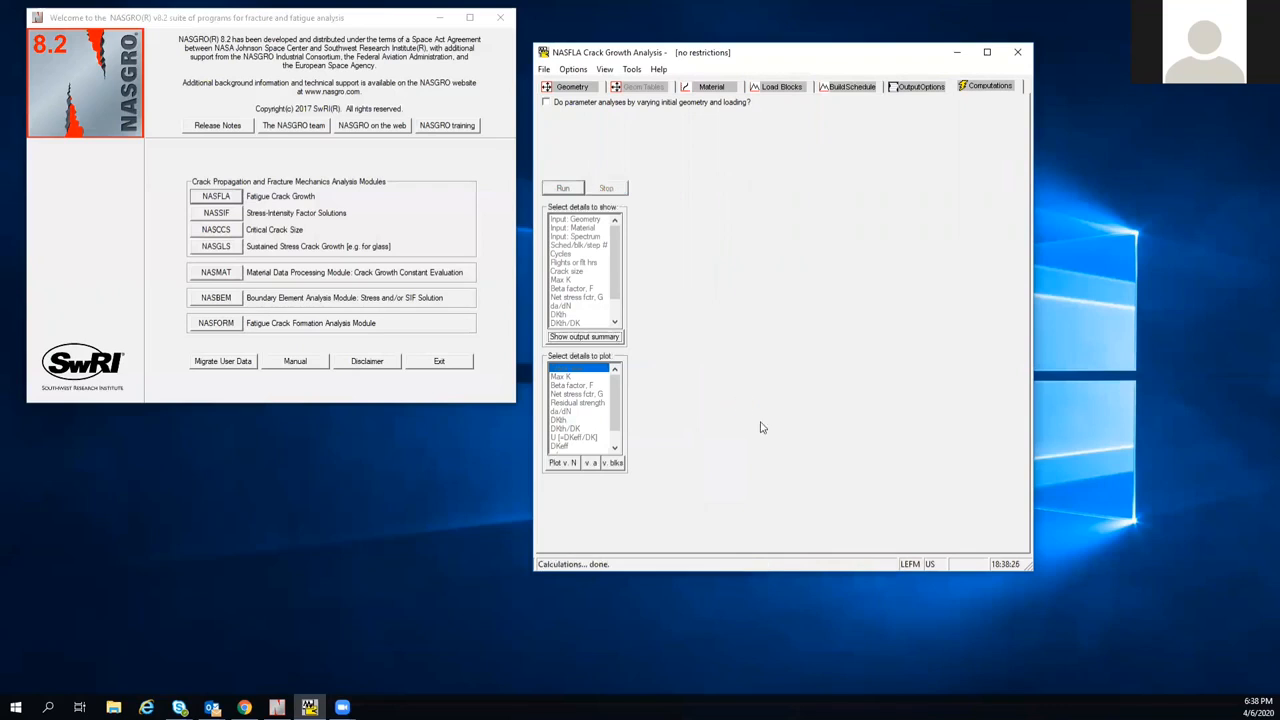
# Step: Examine the fracture toughness and net section stress criteria in the analysis results, including the net-section yield advisory
pyautogui.moveTo(1014, 408); pyautogui.dragTo(999, 331)
pyautogui.moveTo(886, 467); pyautogui.dragTo(892, 474)
pyautogui.moveTo(654, 228); pyautogui.dragTo(786, 238)
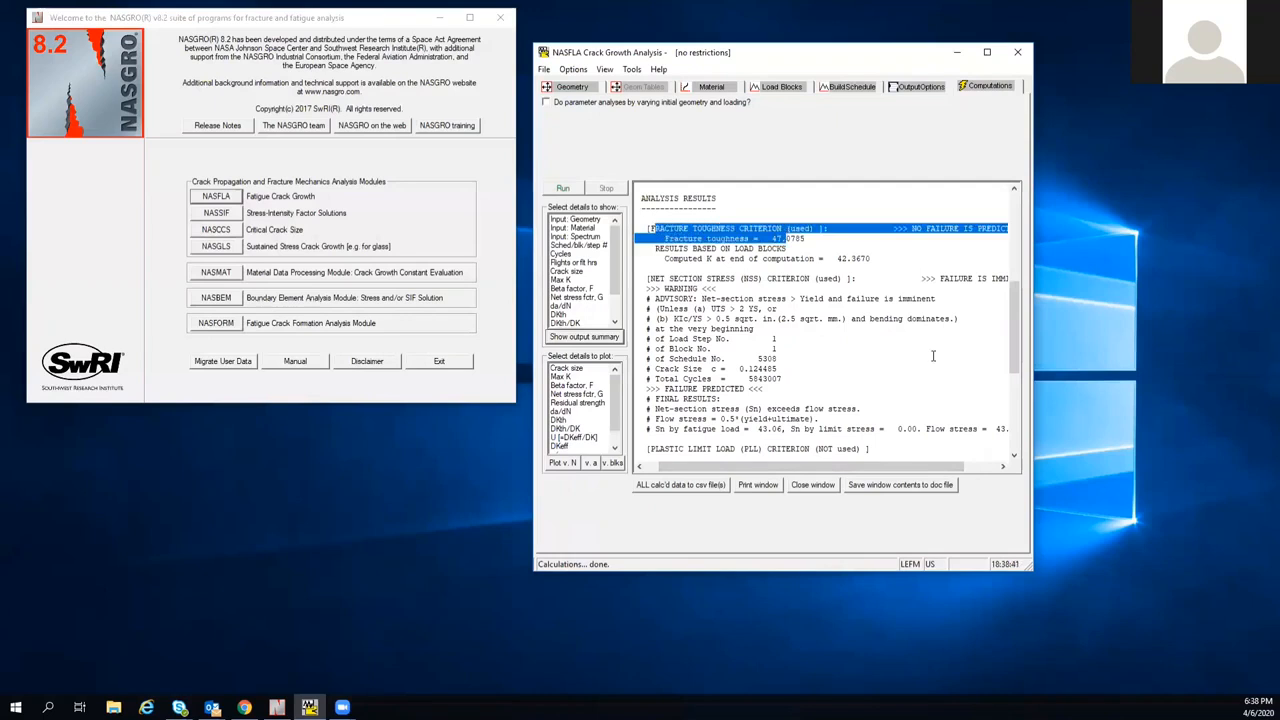
pyautogui.moveTo(880, 467); pyautogui.dragTo(864, 467)
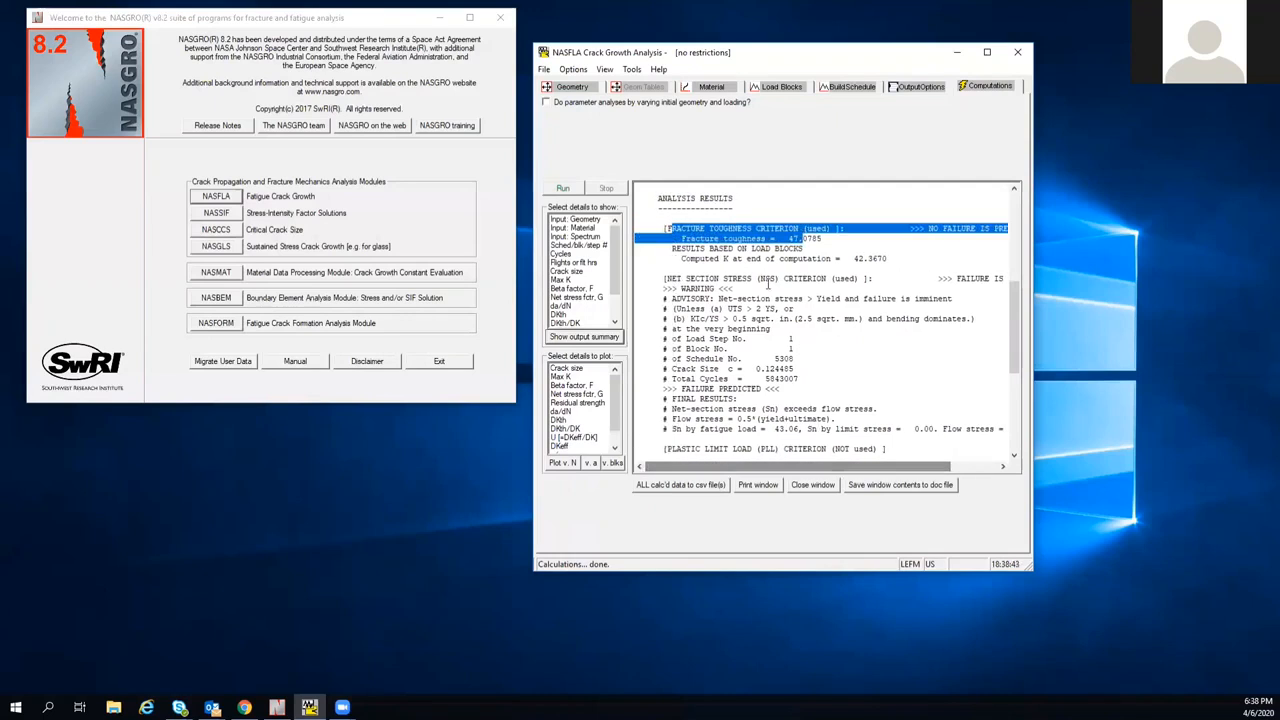
pyautogui.moveTo(663, 279); pyautogui.dragTo(781, 280)
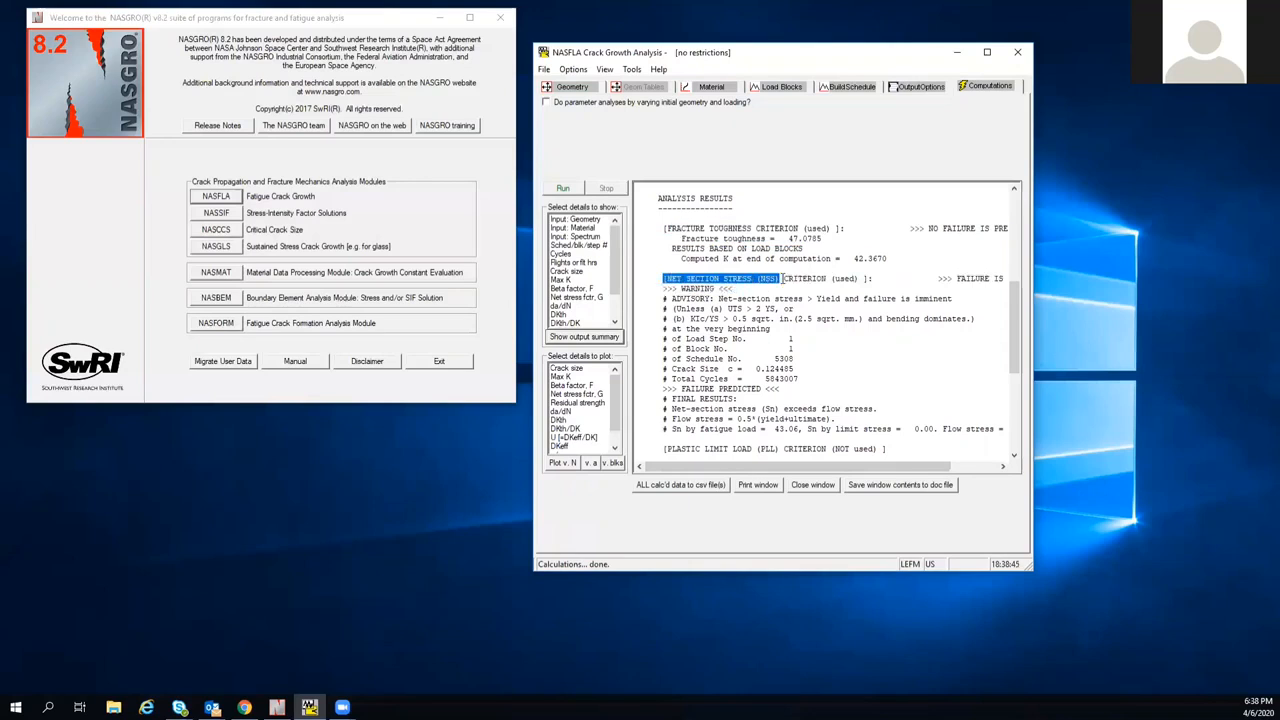
pyautogui.doubleClick(765, 279)
pyautogui.moveTo(800, 468)
pyautogui.mouseDown()
pyautogui.moveTo(841, 475)
pyautogui.moveTo(808, 470)
pyautogui.mouseUp()
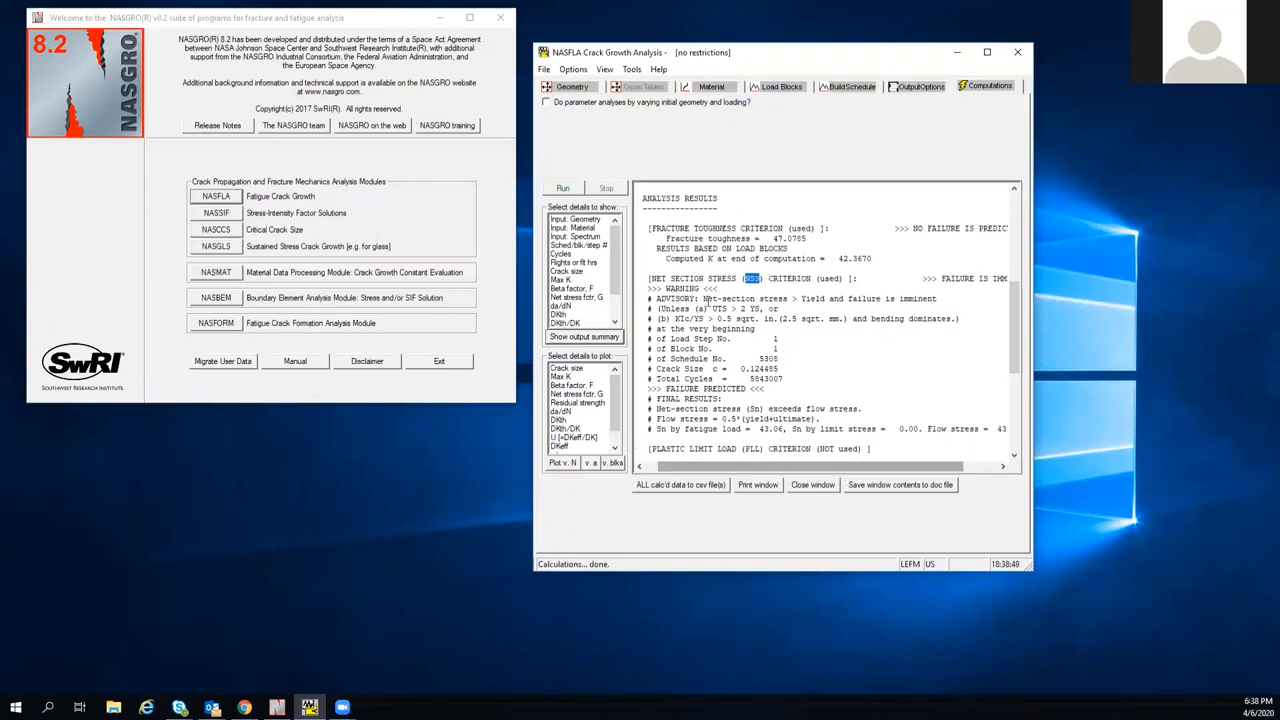
pyautogui.moveTo(704, 298); pyautogui.dragTo(788, 303)
# Step: Recheck the crack geometry and examine the net-section stress failure details and the remaining failure criteria in the results
pyautogui.click(550, 86)
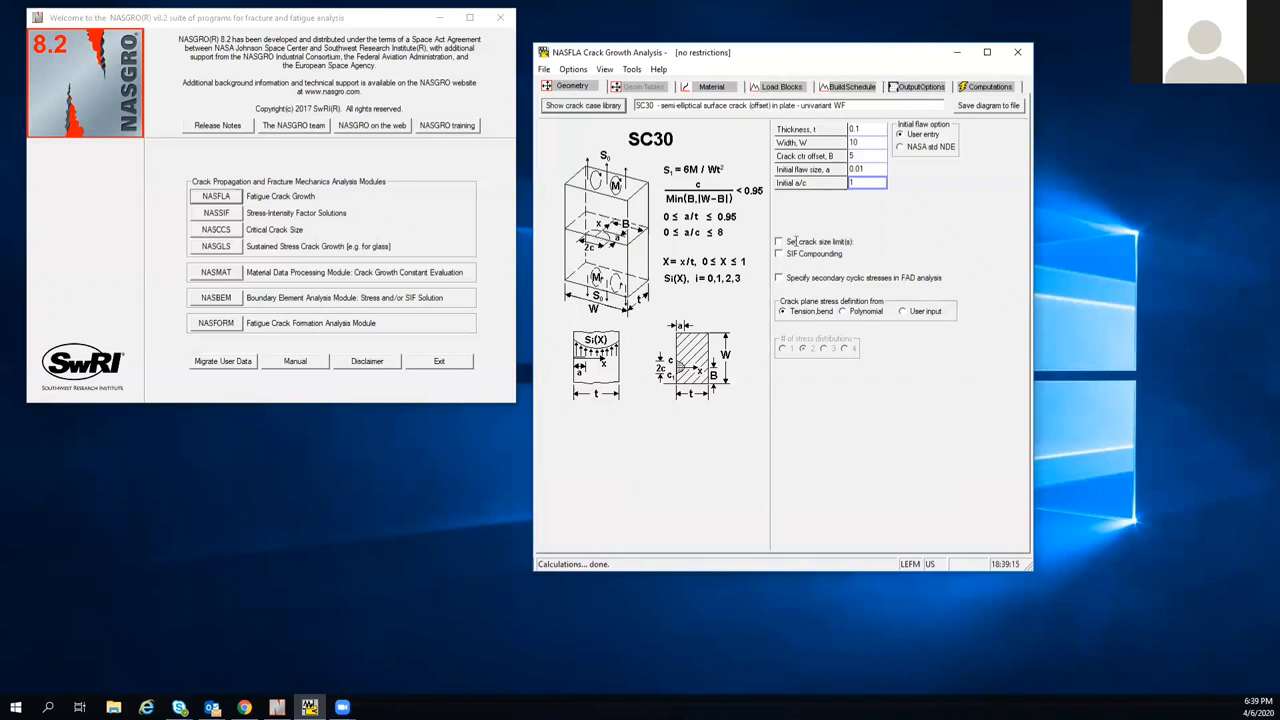
pyautogui.click(975, 86)
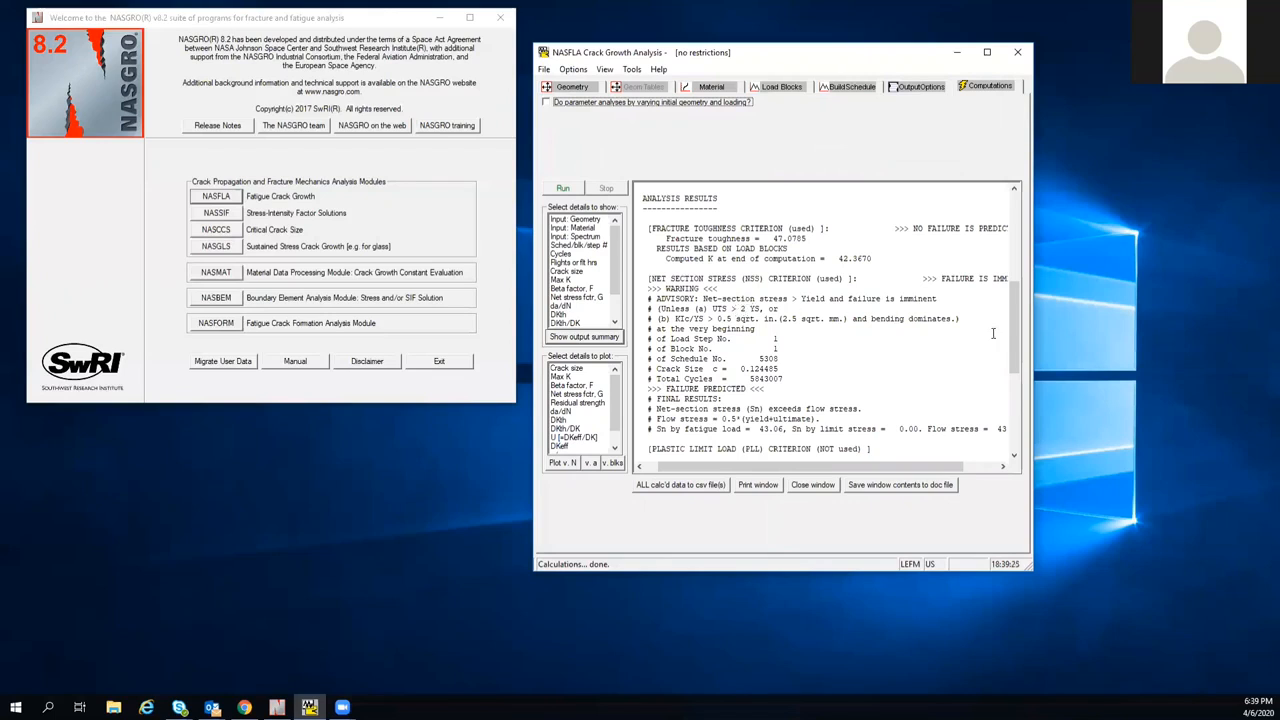
pyautogui.scroll(-2, 1011, 336)
pyautogui.moveTo(655, 336); pyautogui.dragTo(877, 348)
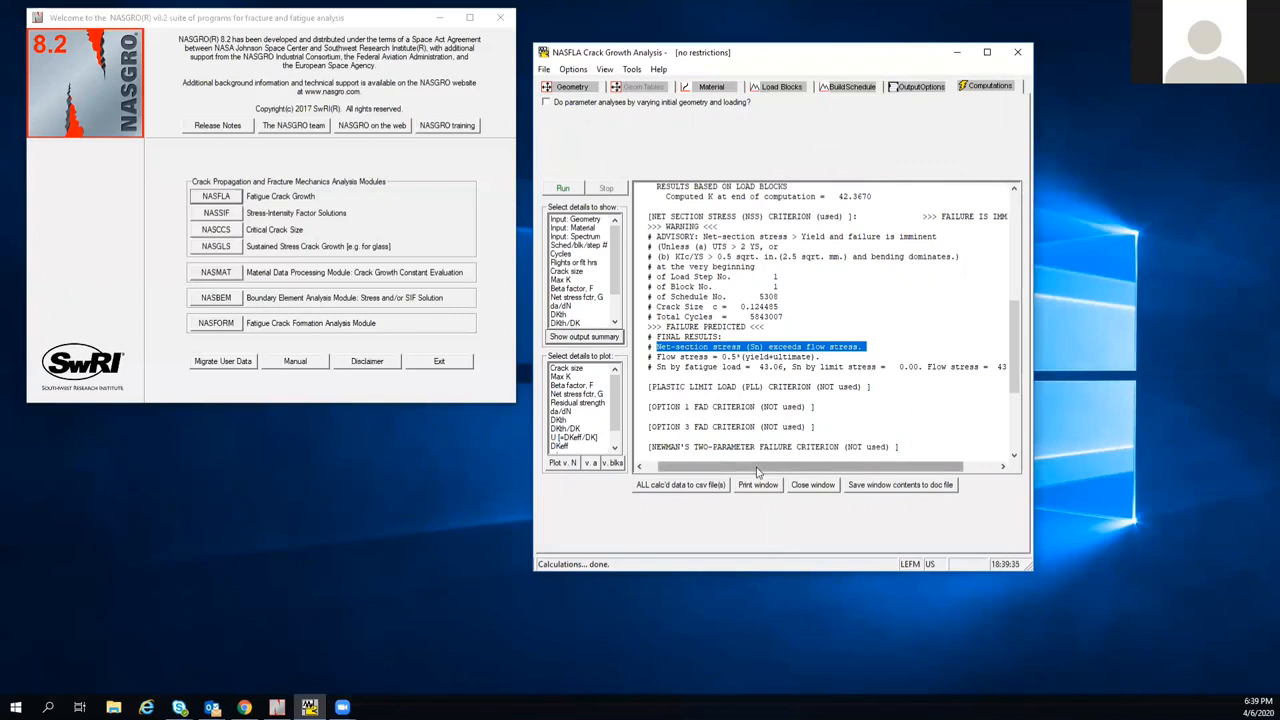
pyautogui.click(718, 366)
pyautogui.scroll(-2, 718, 366)
pyautogui.moveTo(677, 286); pyautogui.dragTo(855, 288)
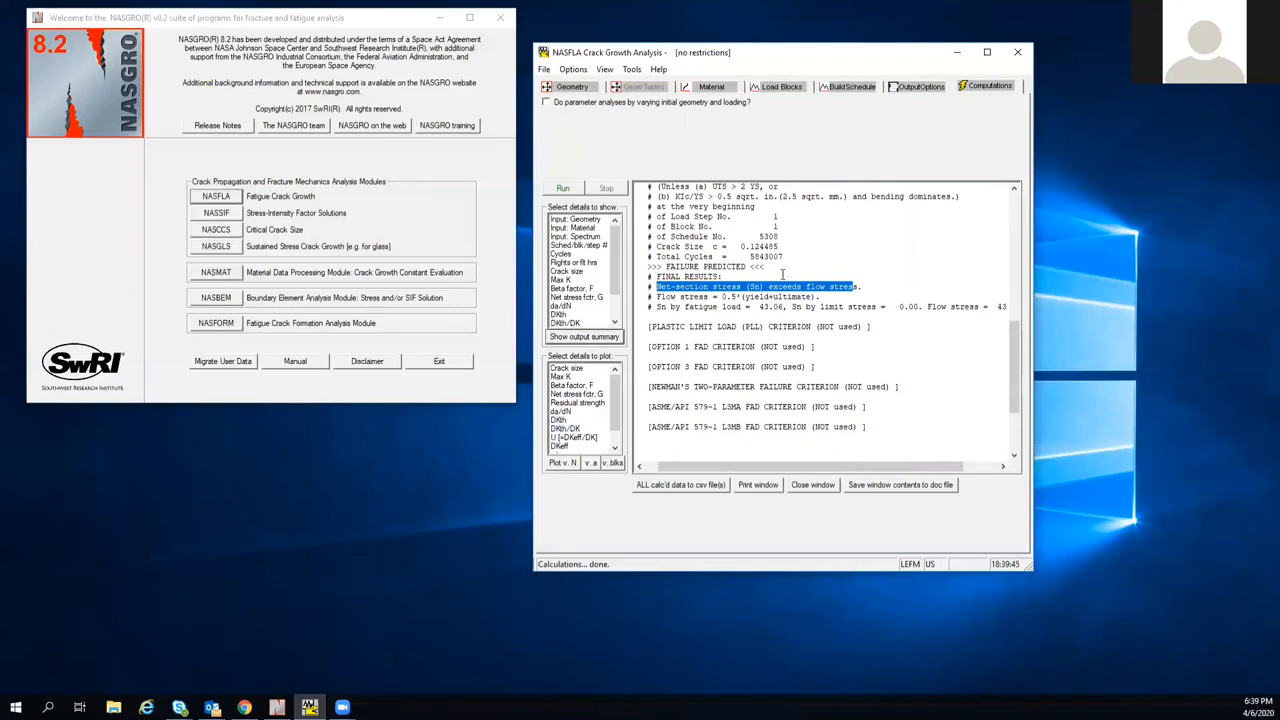
pyautogui.scroll(-3, 727, 300)
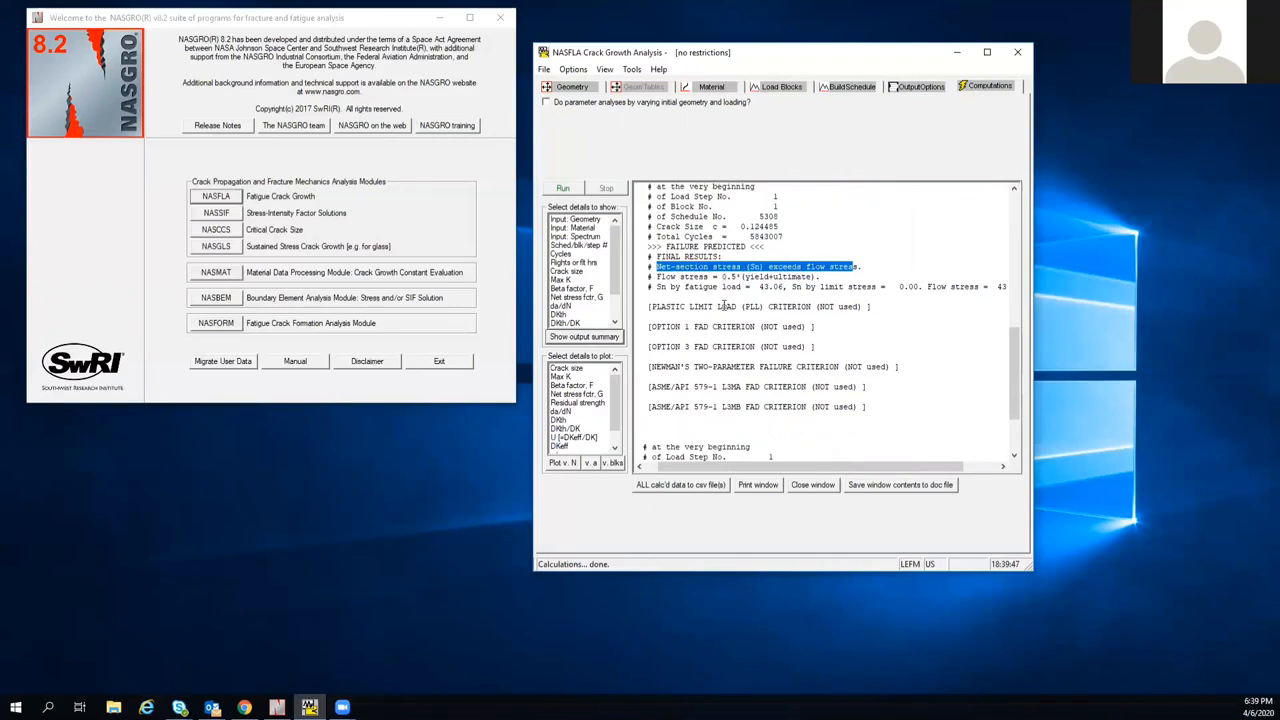
pyautogui.scroll(-1, 706, 355)
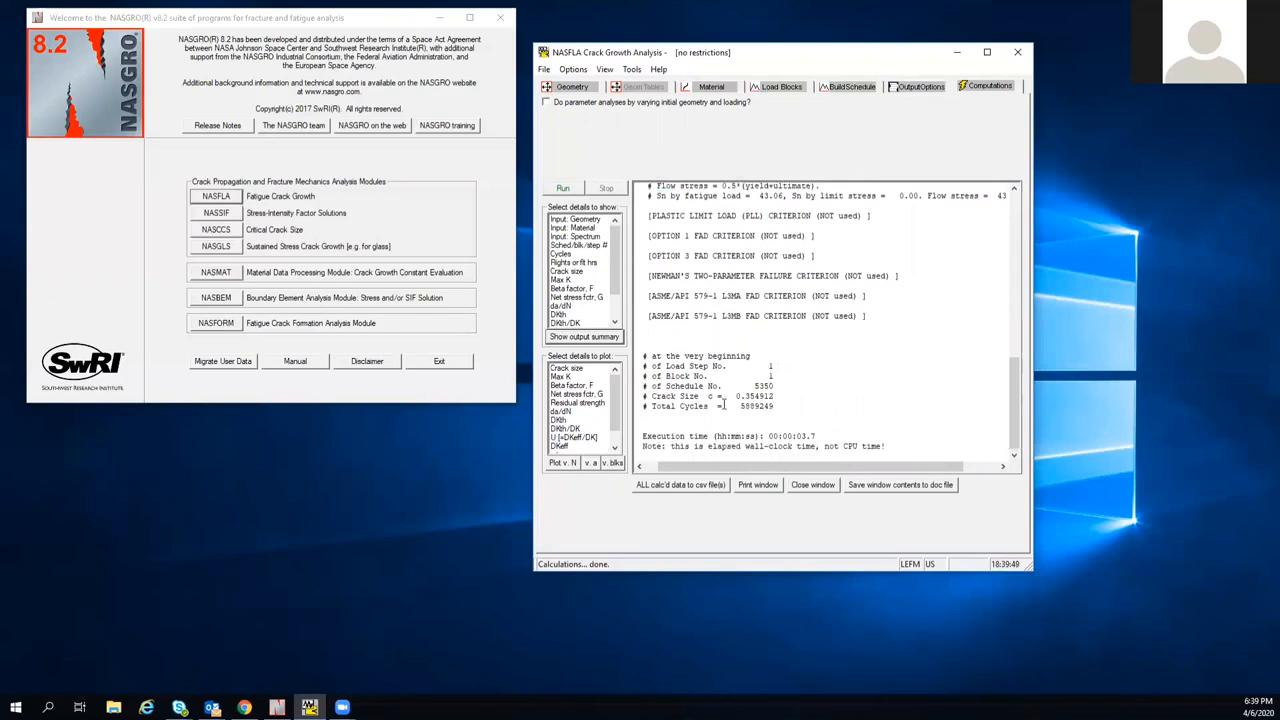
# Step: Compare the final schedule number and total cycles at the end of the results with the load block steps
pyautogui.doubleClick(763, 386)
pyautogui.click(772, 86)
pyautogui.click(975, 87)
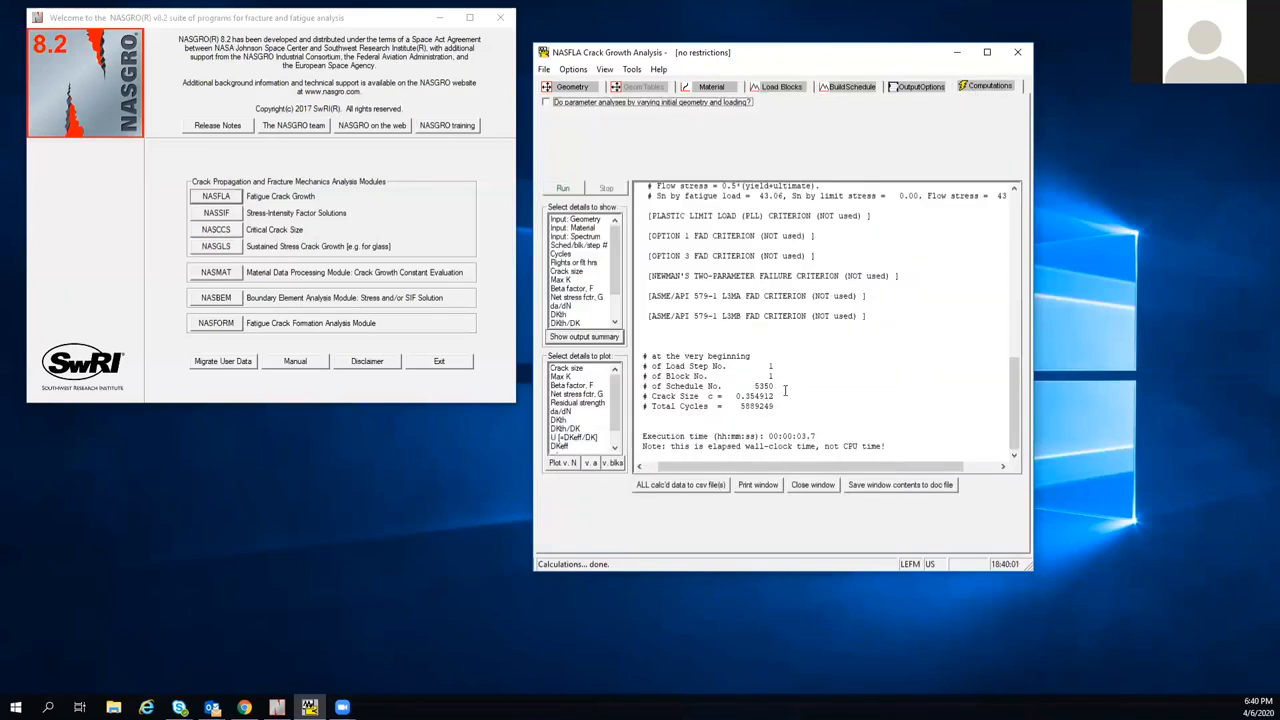
pyautogui.doubleClick(752, 405)
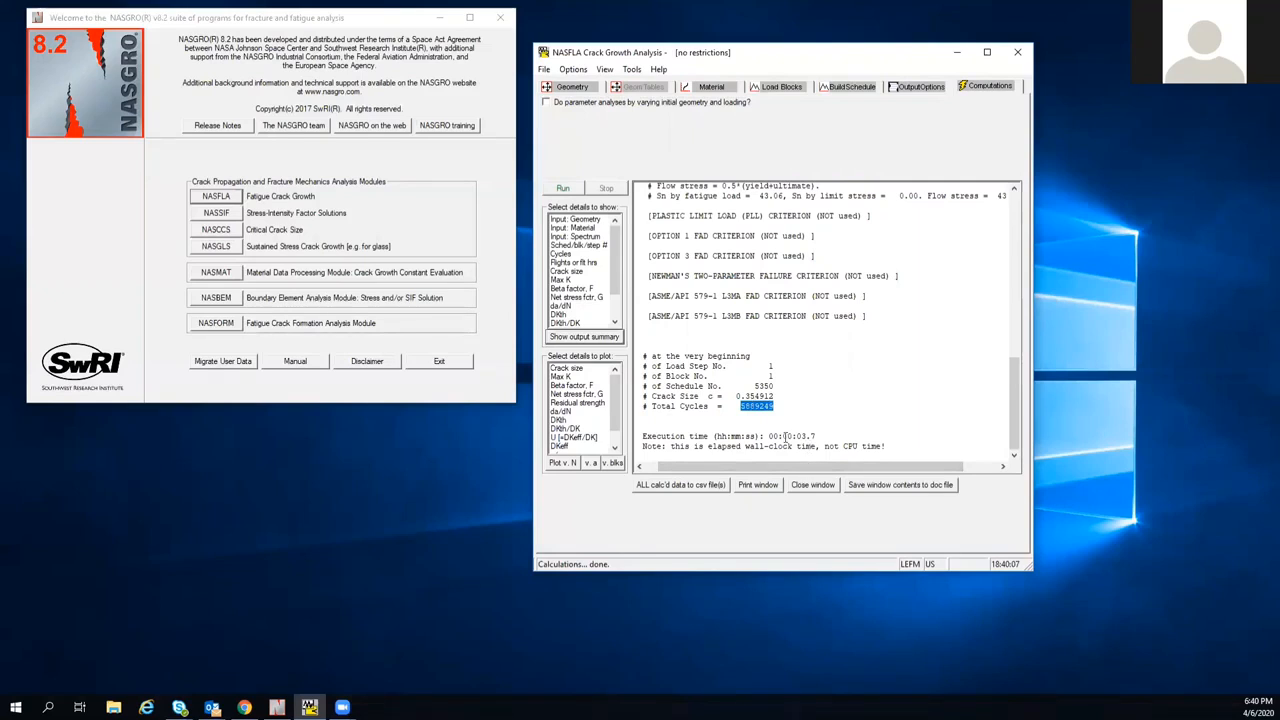
pyautogui.doubleClick(763, 385)
pyautogui.moveTo(907, 467); pyautogui.dragTo(847, 469)
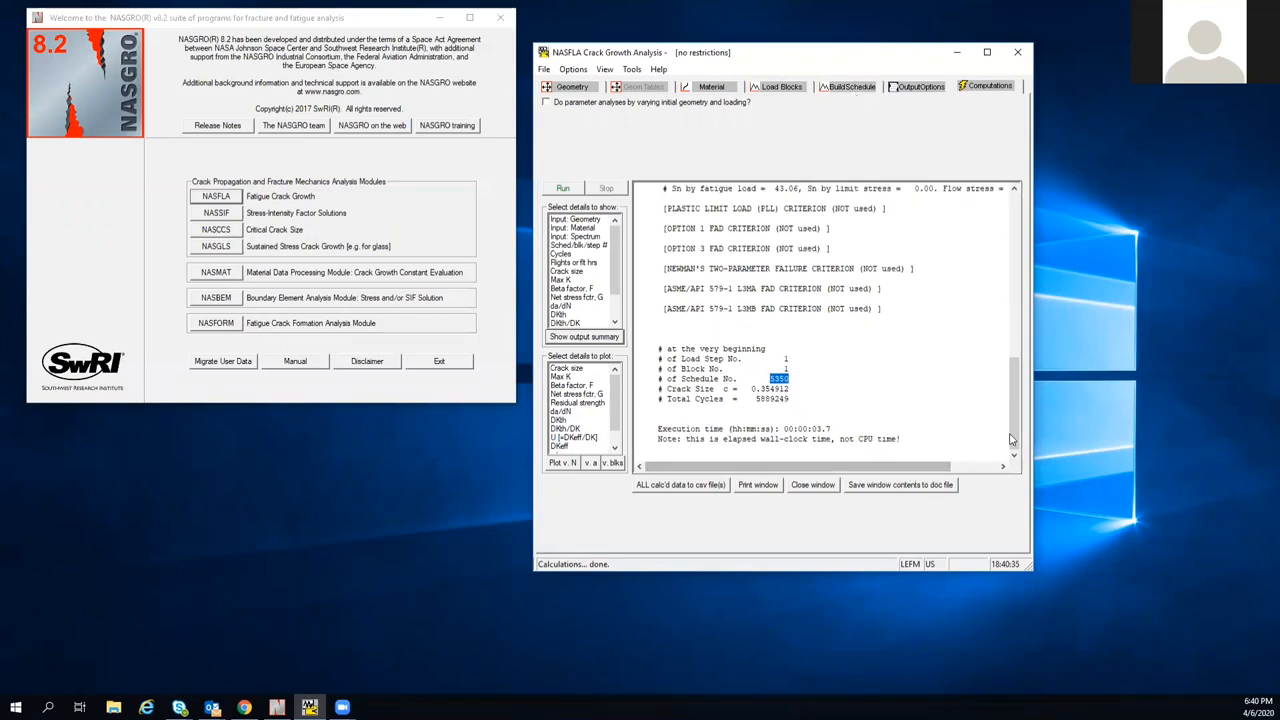
pyautogui.moveTo(1014, 437); pyautogui.dragTo(1014, 433)
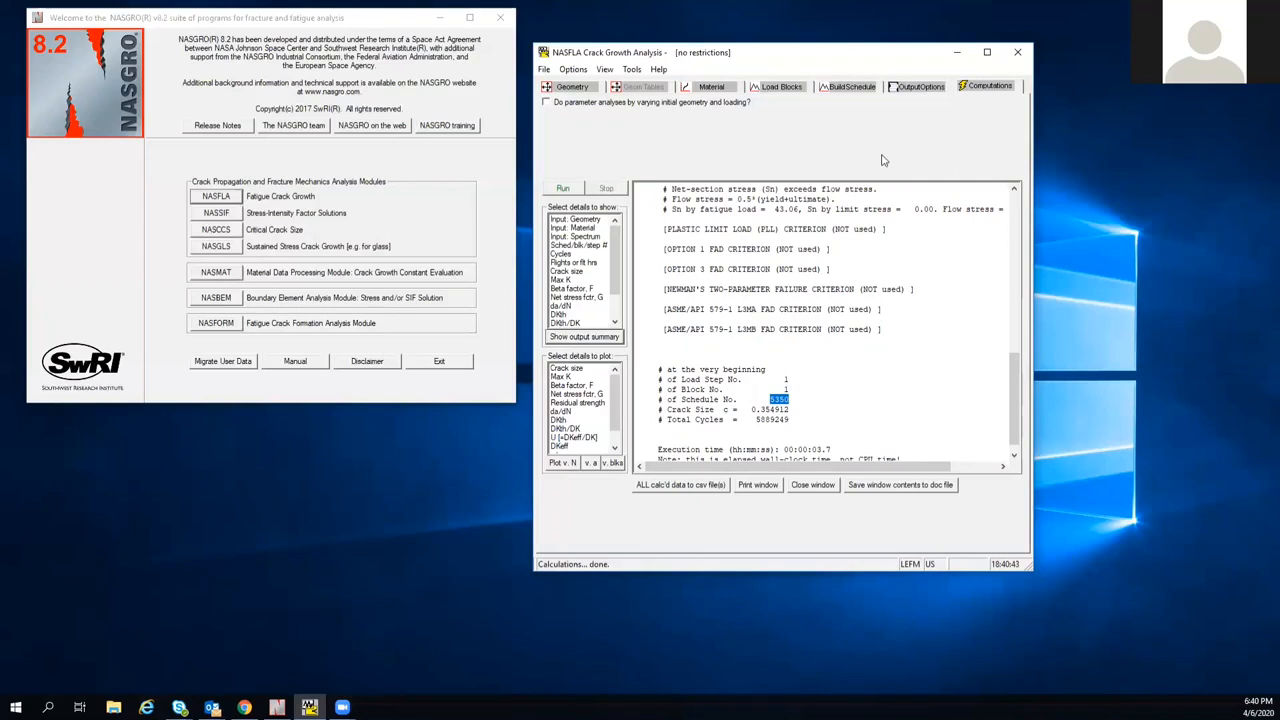
# Step: Review the load block steps, schedule repeat setting and output intervals against the final schedule number in the results
pyautogui.click(843, 87)
pyautogui.click(785, 87)
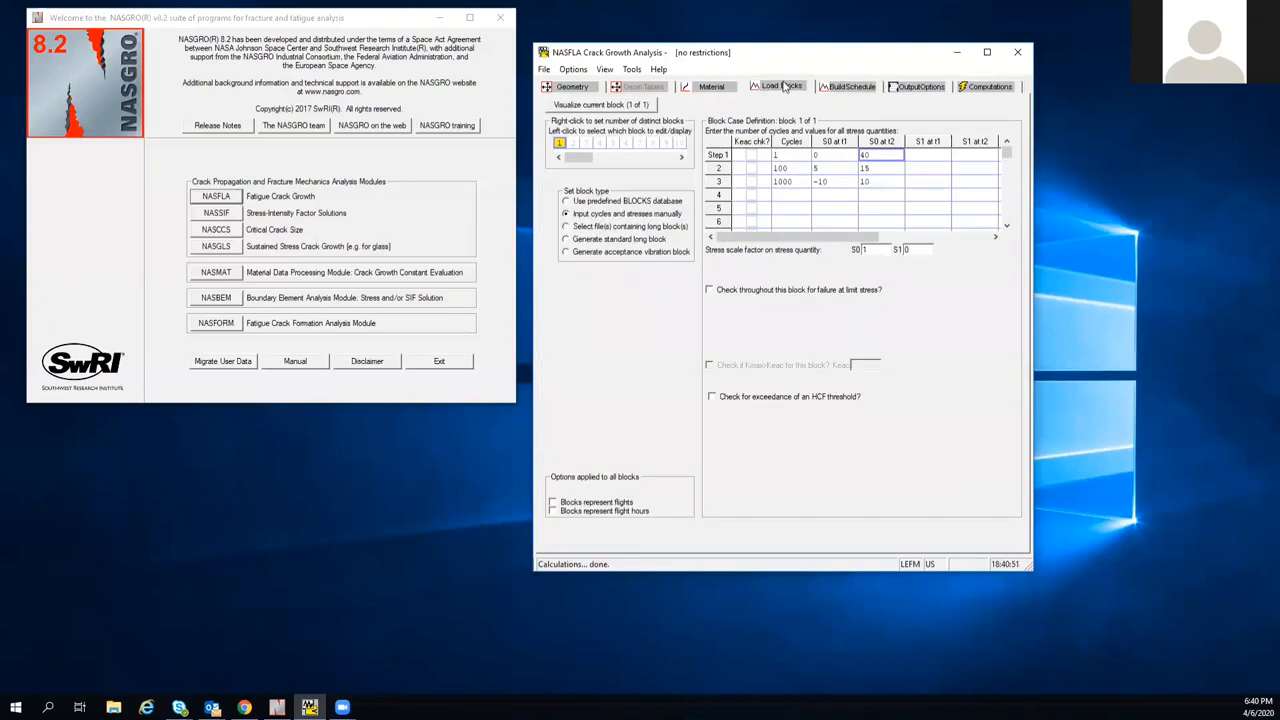
pyautogui.click(836, 87)
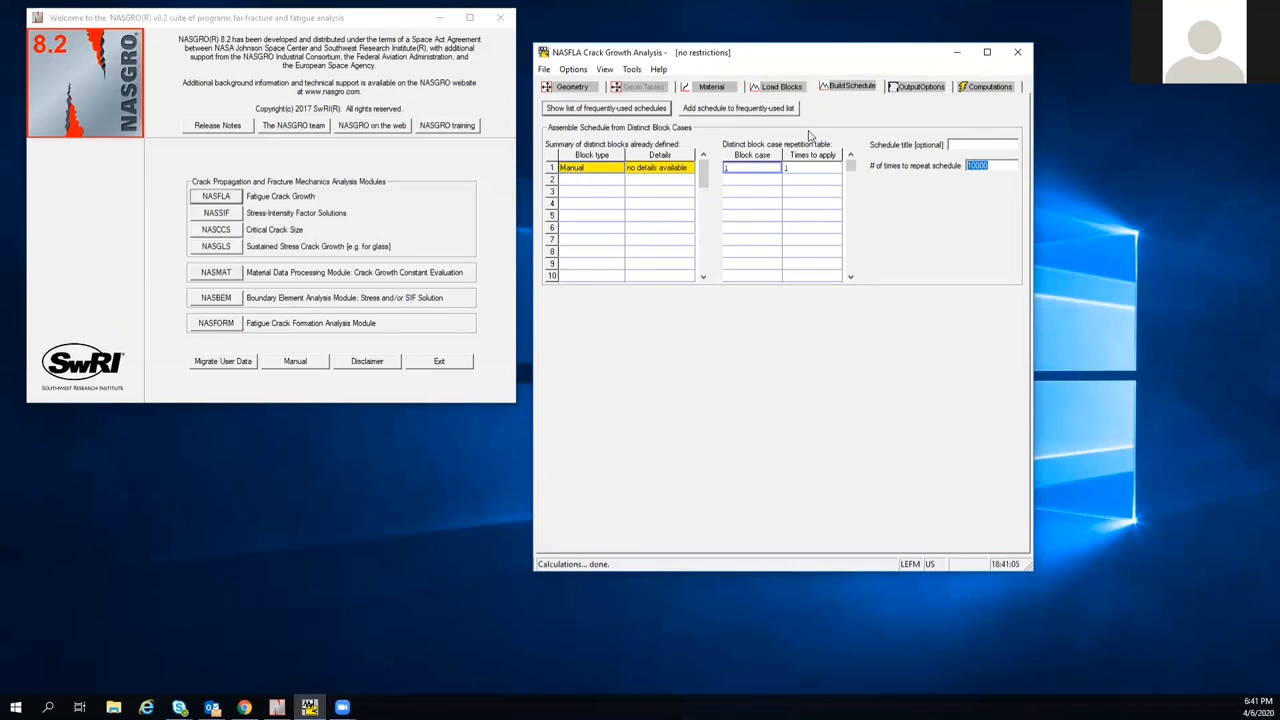
pyautogui.click(914, 90)
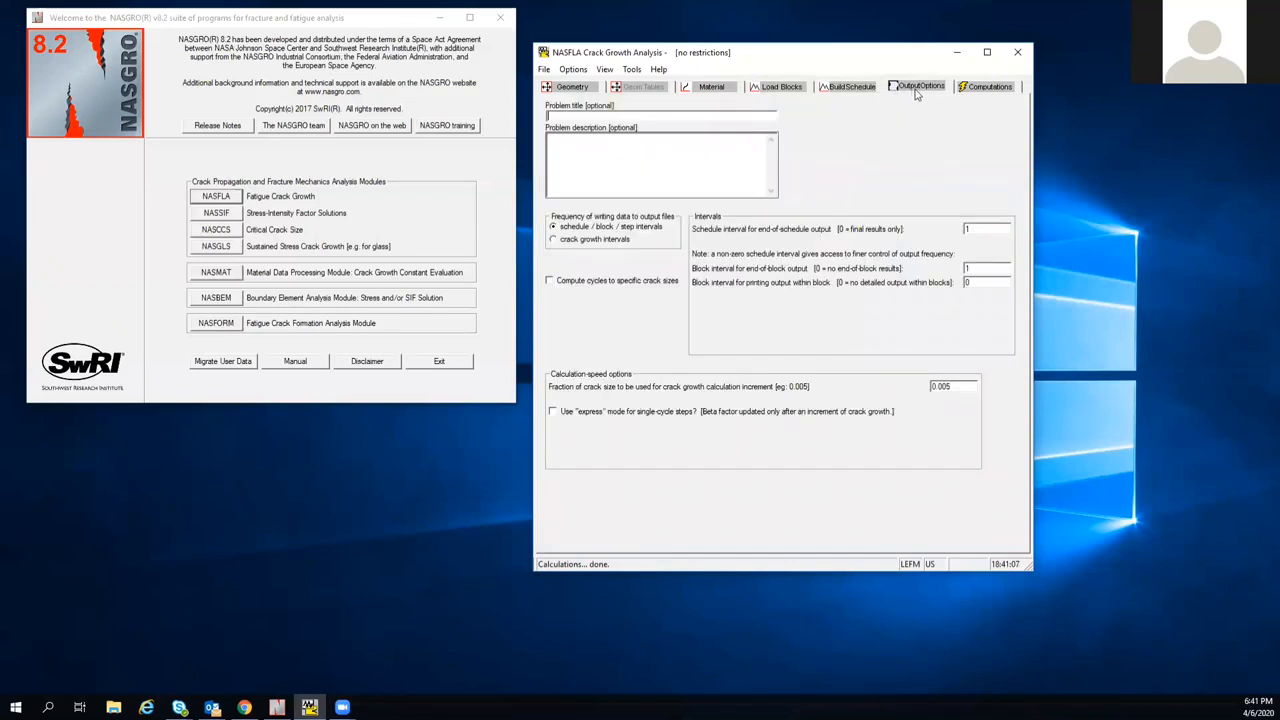
pyautogui.click(981, 90)
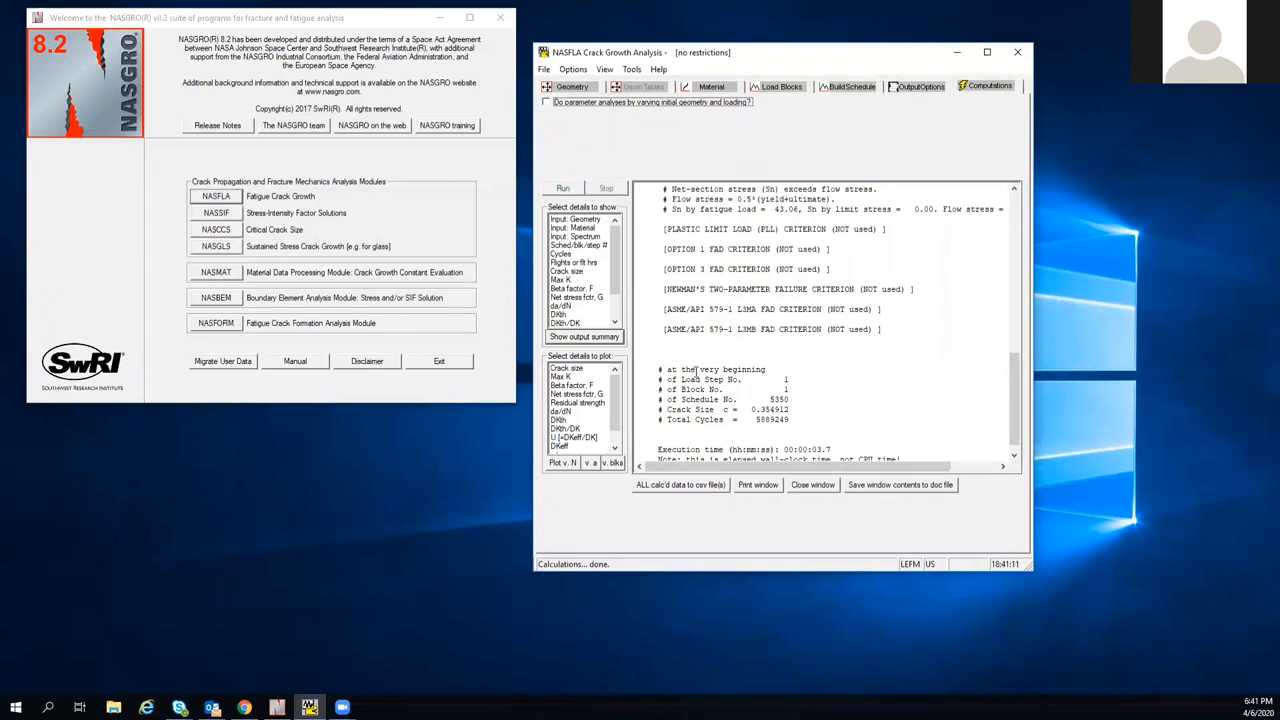
pyautogui.click(779, 399)
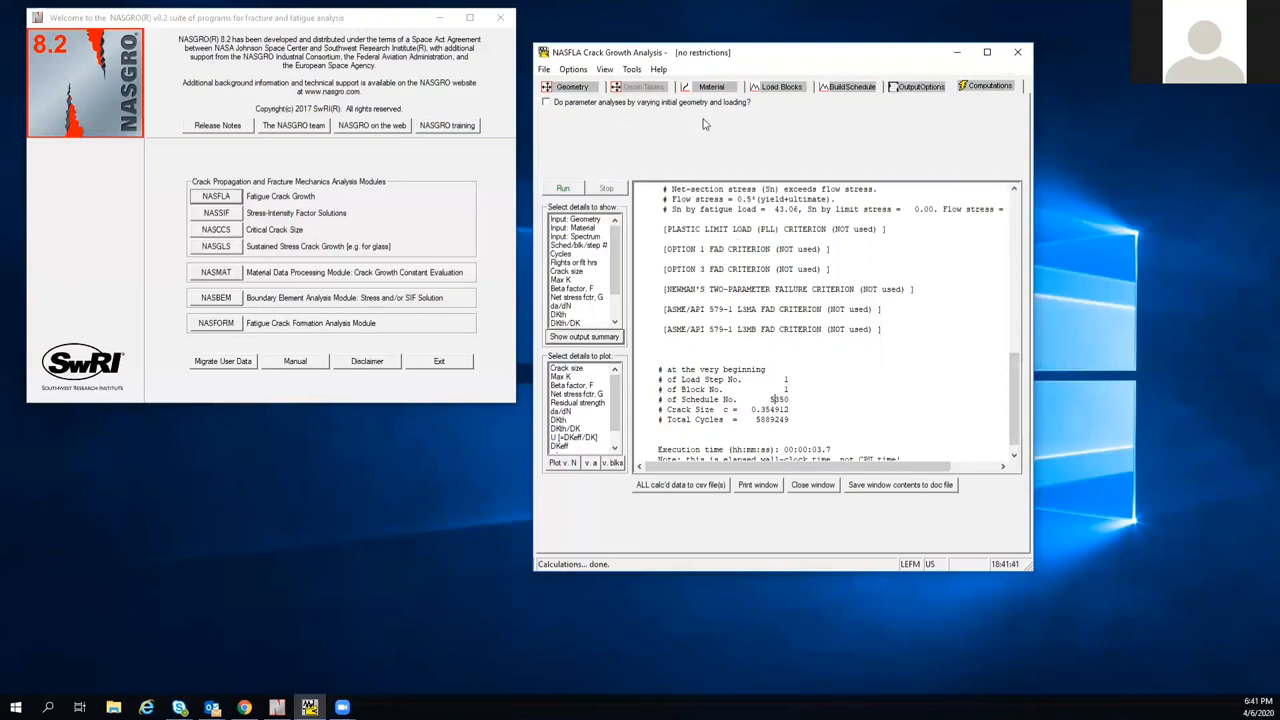
# Step: Plot Max K versus cycles (N), examine the a-tip and c-tip curves, and return to the results
pyautogui.click(566, 368)
pyautogui.click(564, 377)
pyautogui.click(563, 462)
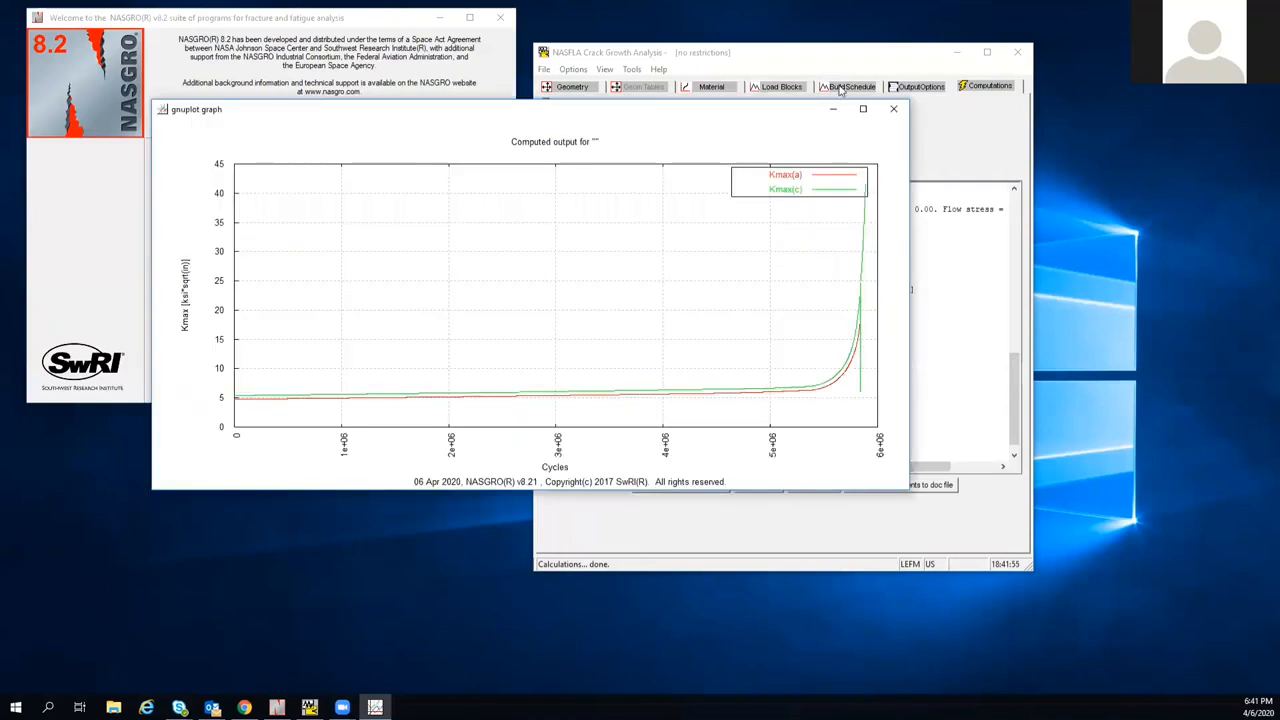
pyautogui.click(866, 56)
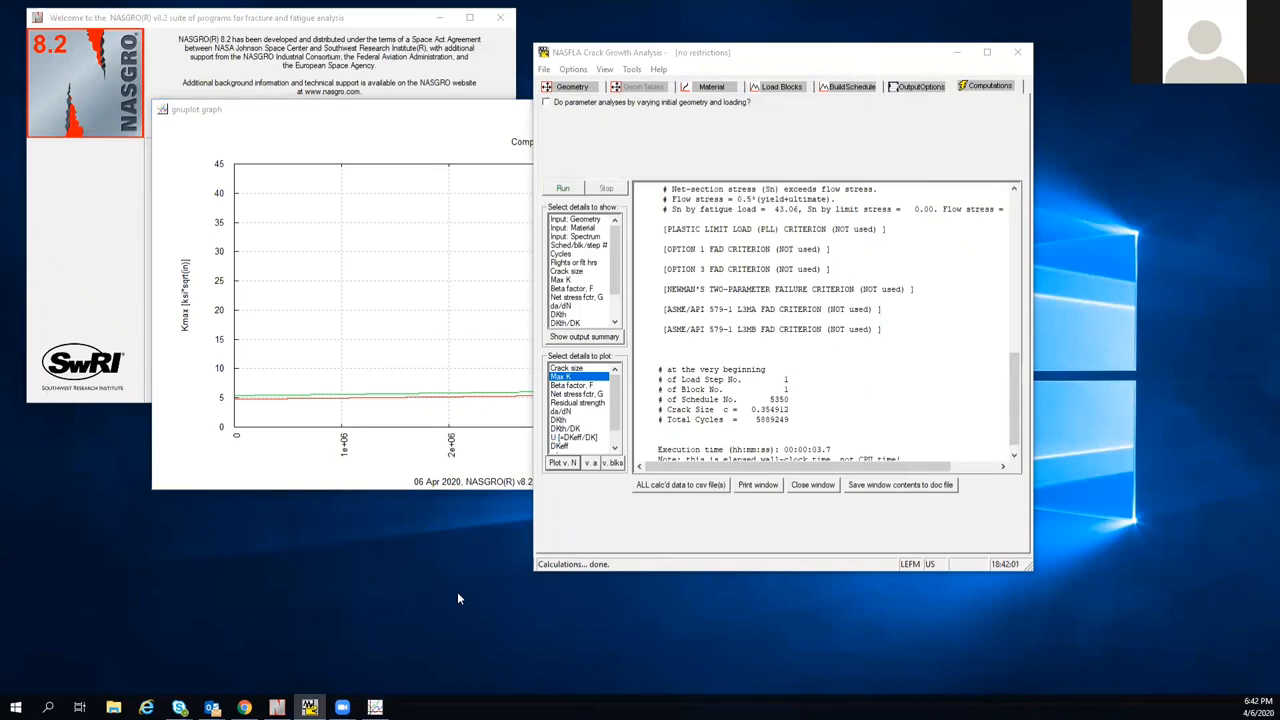
# Step: Switch to Calculator, divide the final schedule number 5350 by 10 and subtract 1, and close the Max K plot and Calculator
pyautogui.press('XF86Calculator')
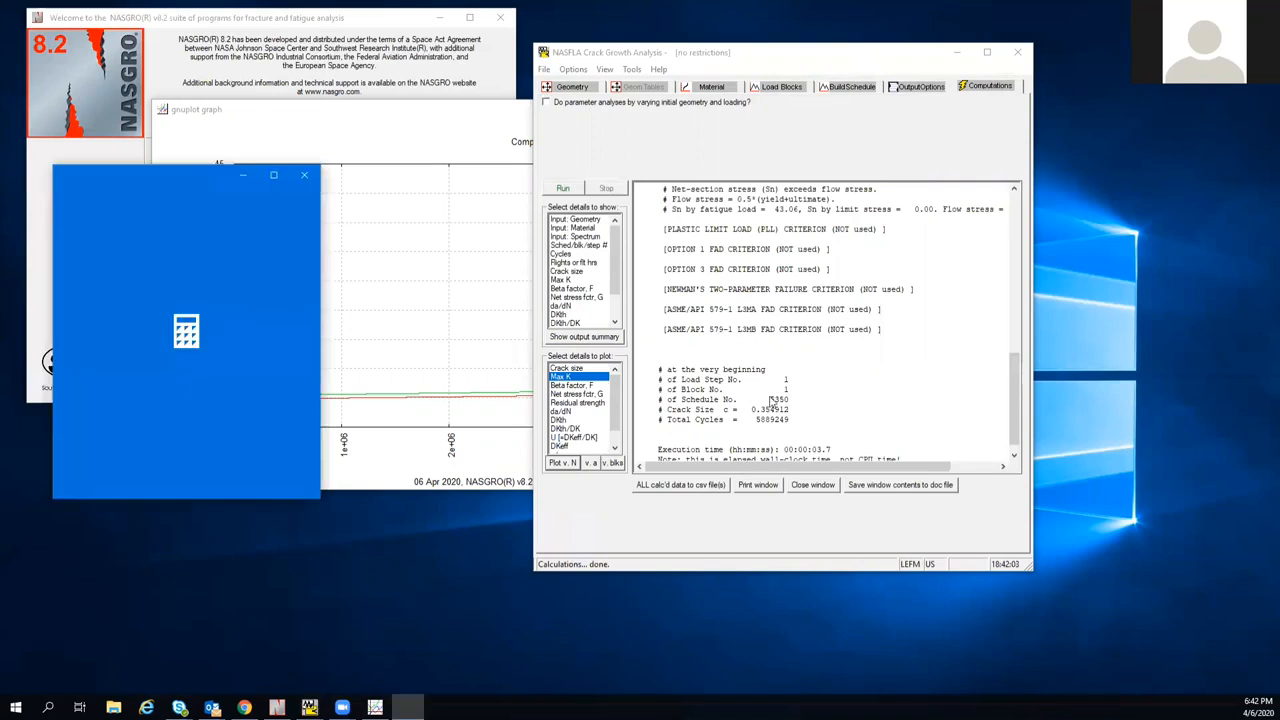
pyautogui.write('53')
pyautogui.write('50/10=-1')
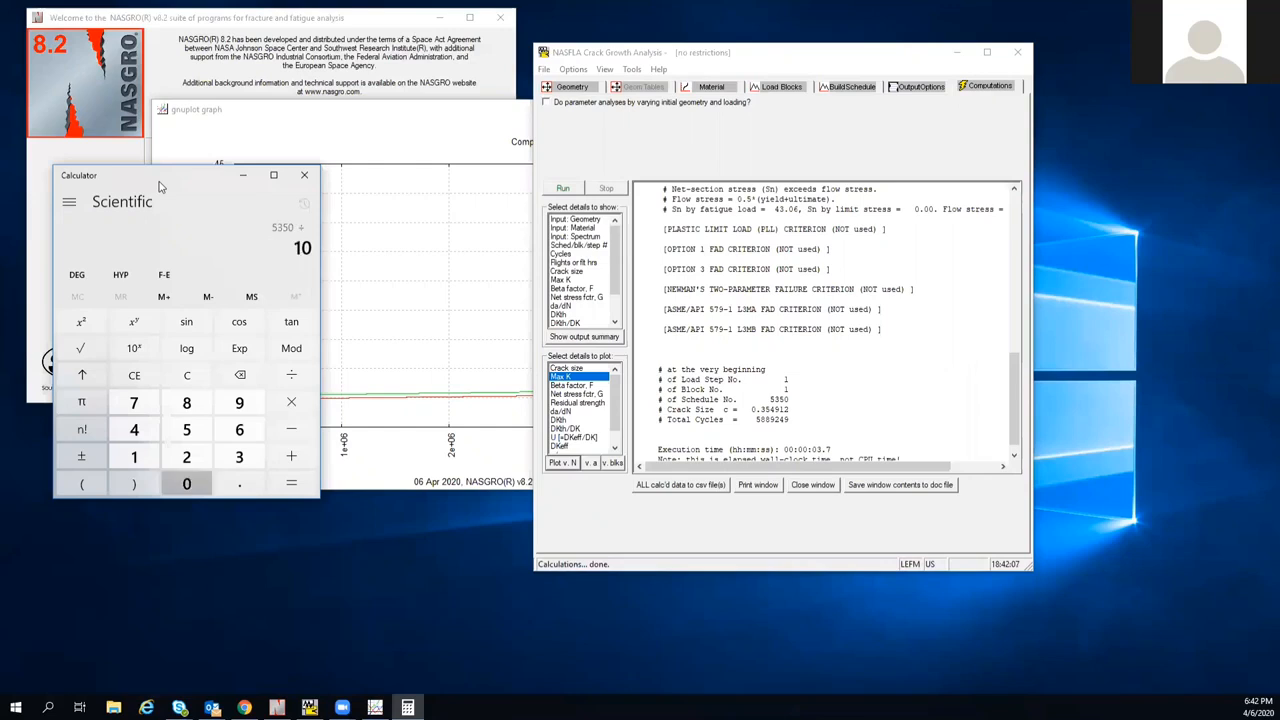
pyautogui.press('Return')
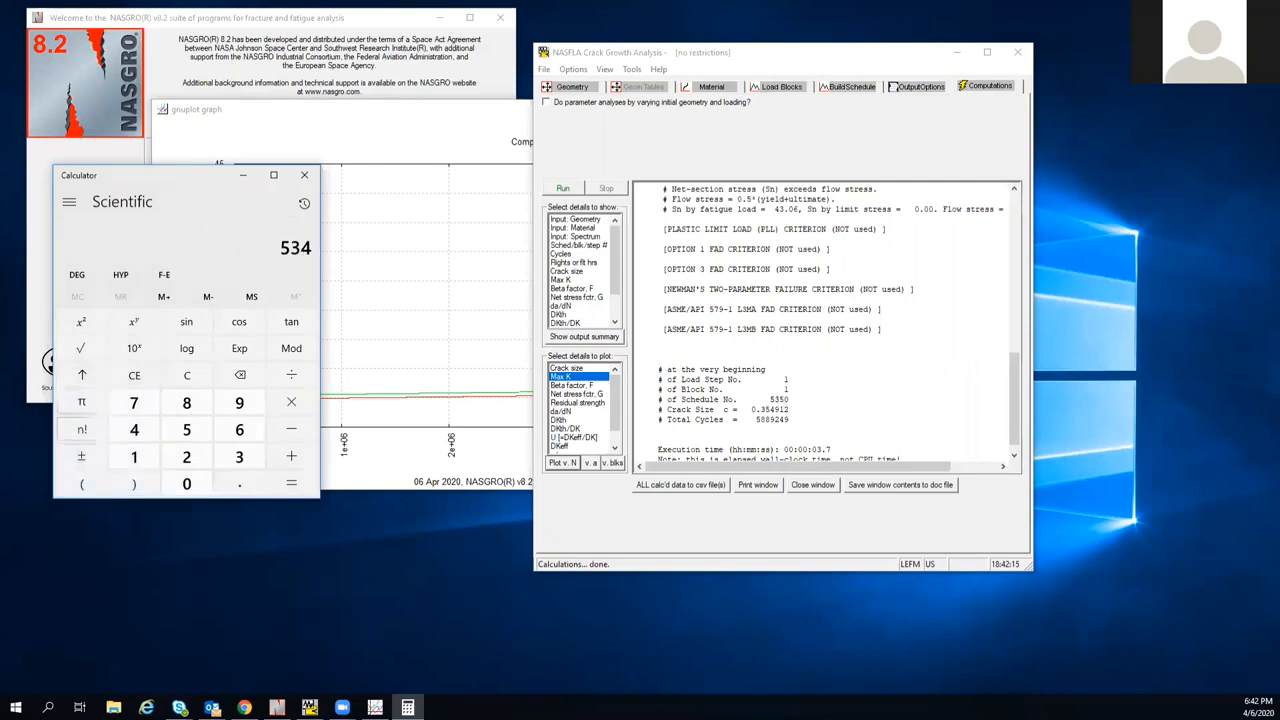
pyautogui.click(392, 134)
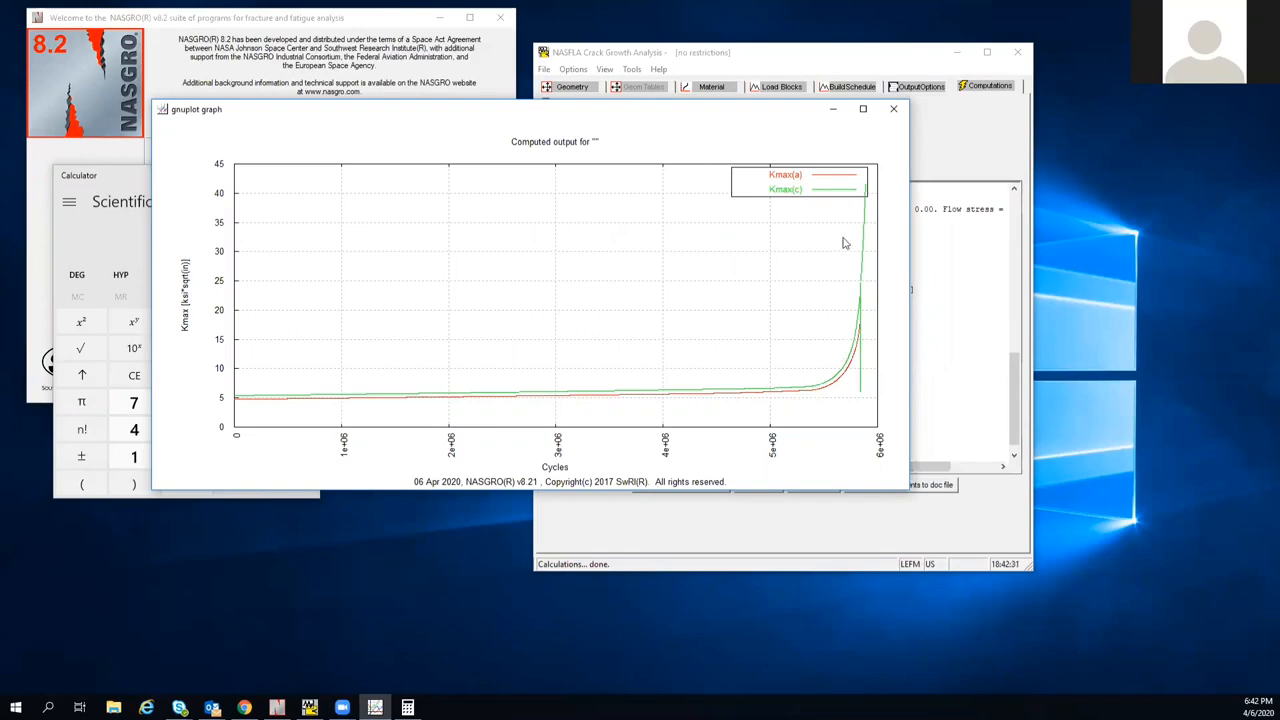
pyautogui.click(893, 111)
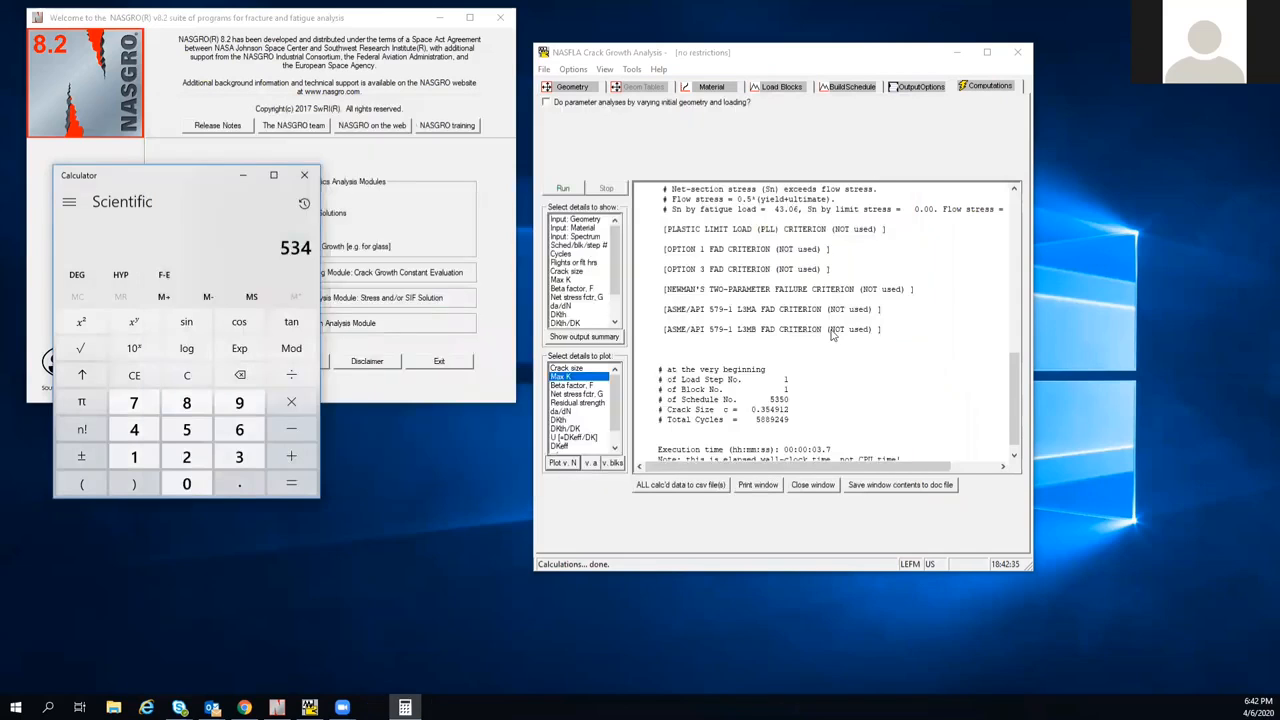
pyautogui.click(305, 176)
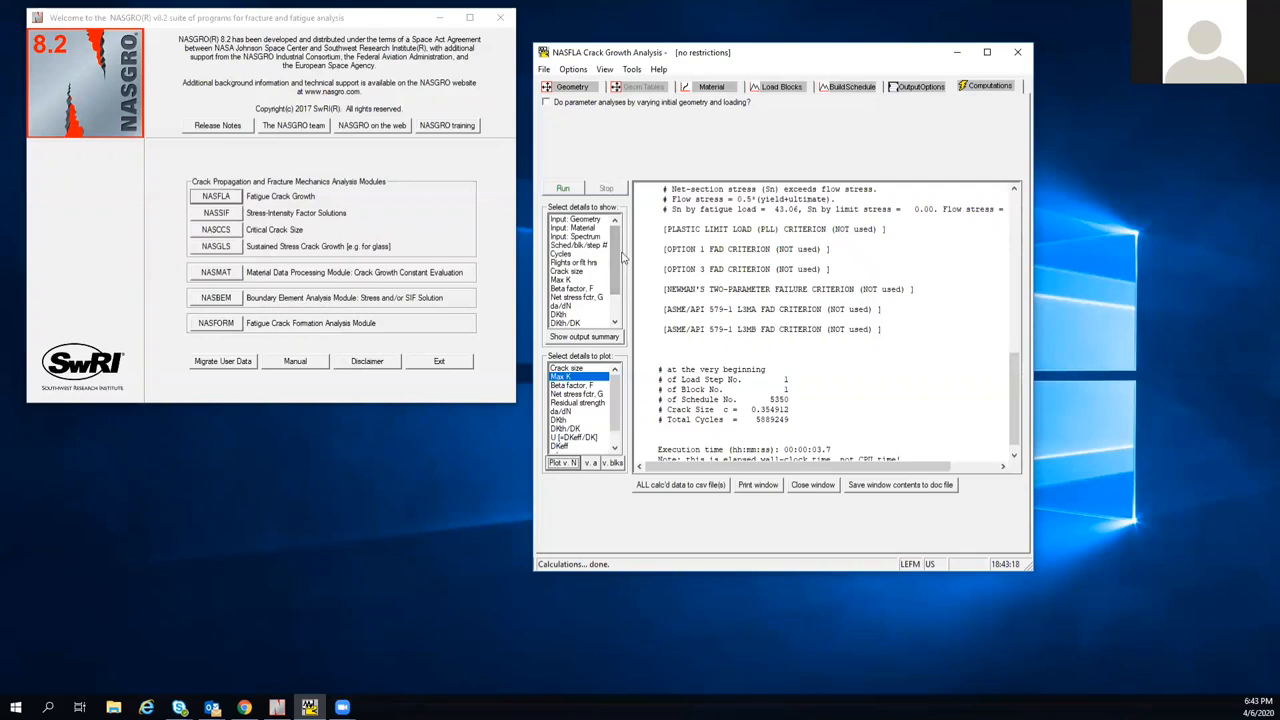
# Step: Show the Max K details in the results and examine the Kmax(a) and Kmax(c) columns through the growth history
pyautogui.click(563, 279)
pyautogui.click(558, 337)
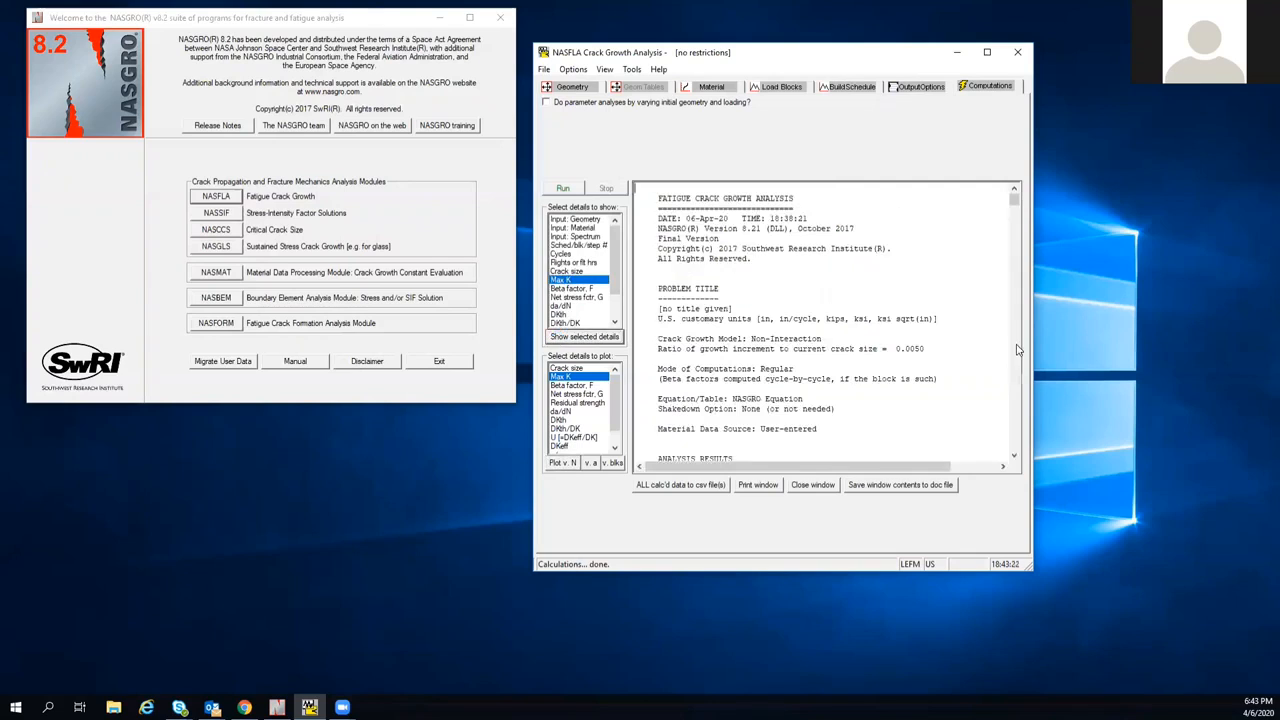
pyautogui.moveTo(1014, 201)
pyautogui.mouseDown()
pyautogui.moveTo(1014, 212)
pyautogui.moveTo(1015, 197)
pyautogui.mouseUp()
pyautogui.moveTo(1014, 200); pyautogui.dragTo(1015, 195)
pyautogui.click(1014, 456)
pyautogui.click(1014, 456)
pyautogui.click(1014, 456)
pyautogui.click(1014, 456)
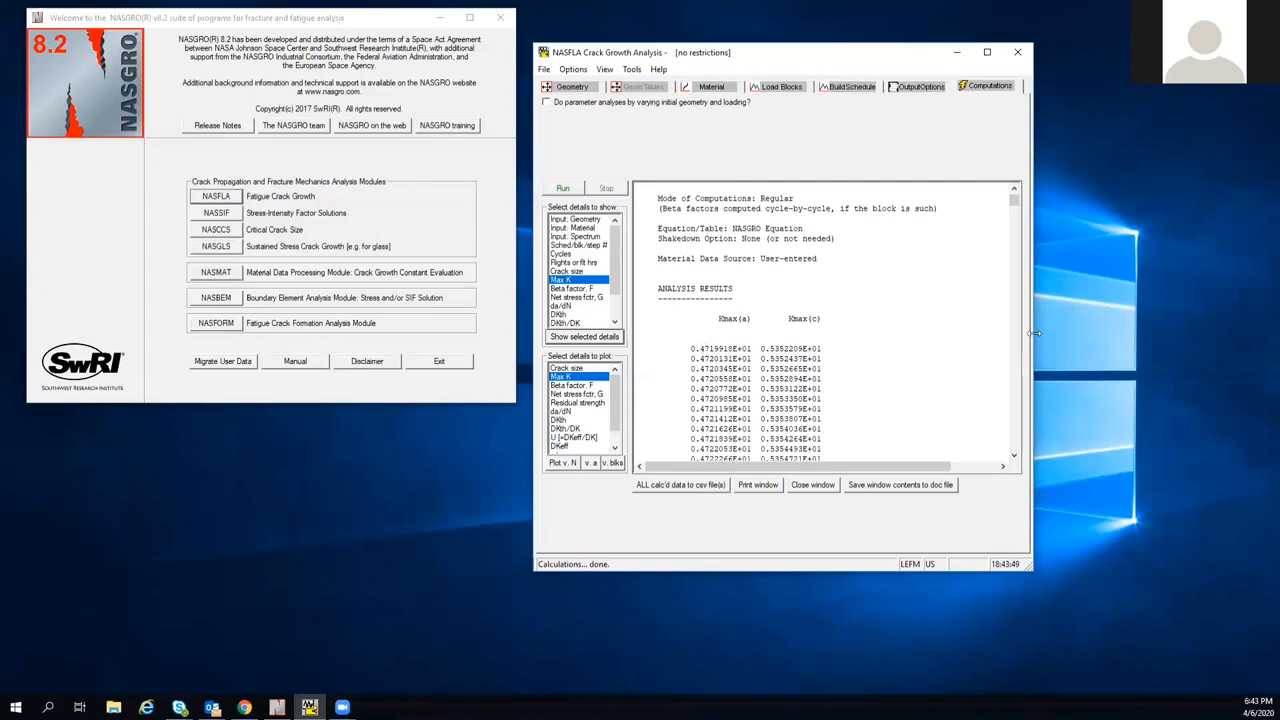
pyautogui.scroll(-10, 1016, 378)
pyautogui.scroll(-20, 1016, 378)
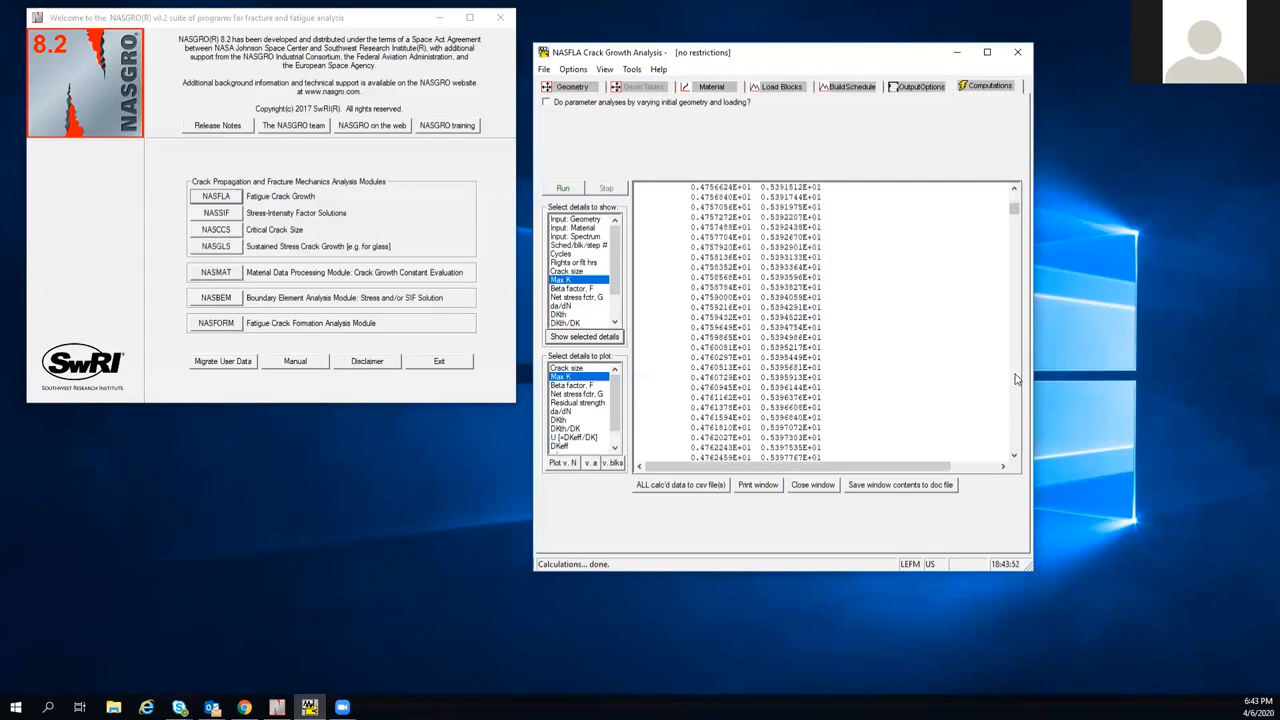
pyautogui.scroll(-20, 1016, 378)
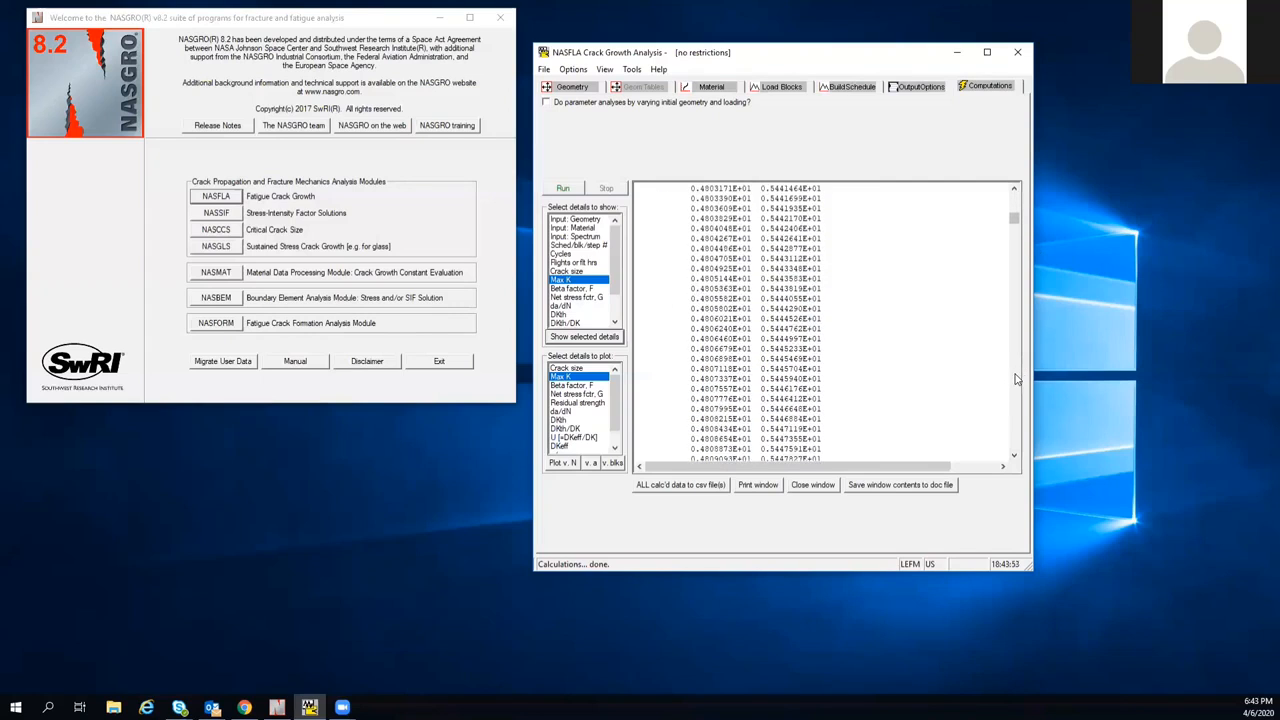
pyautogui.scroll(-20, 1016, 378)
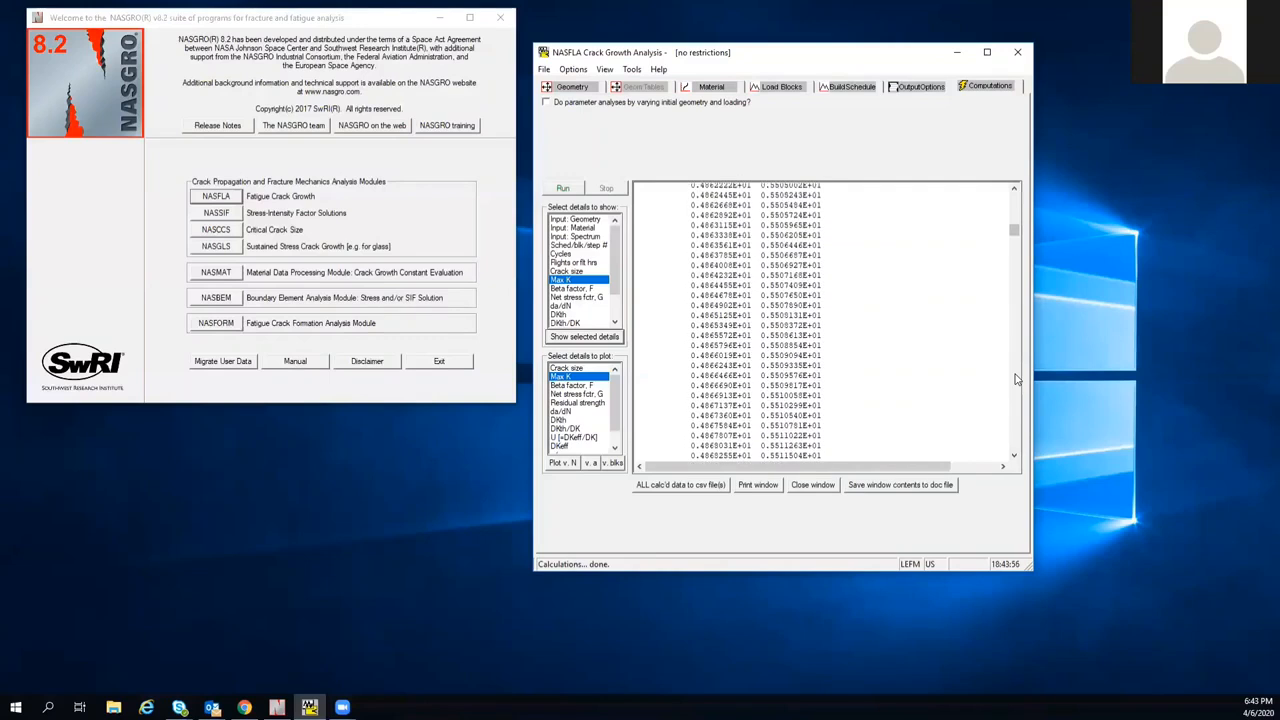
pyautogui.moveTo(1016, 240); pyautogui.dragTo(1014, 346)
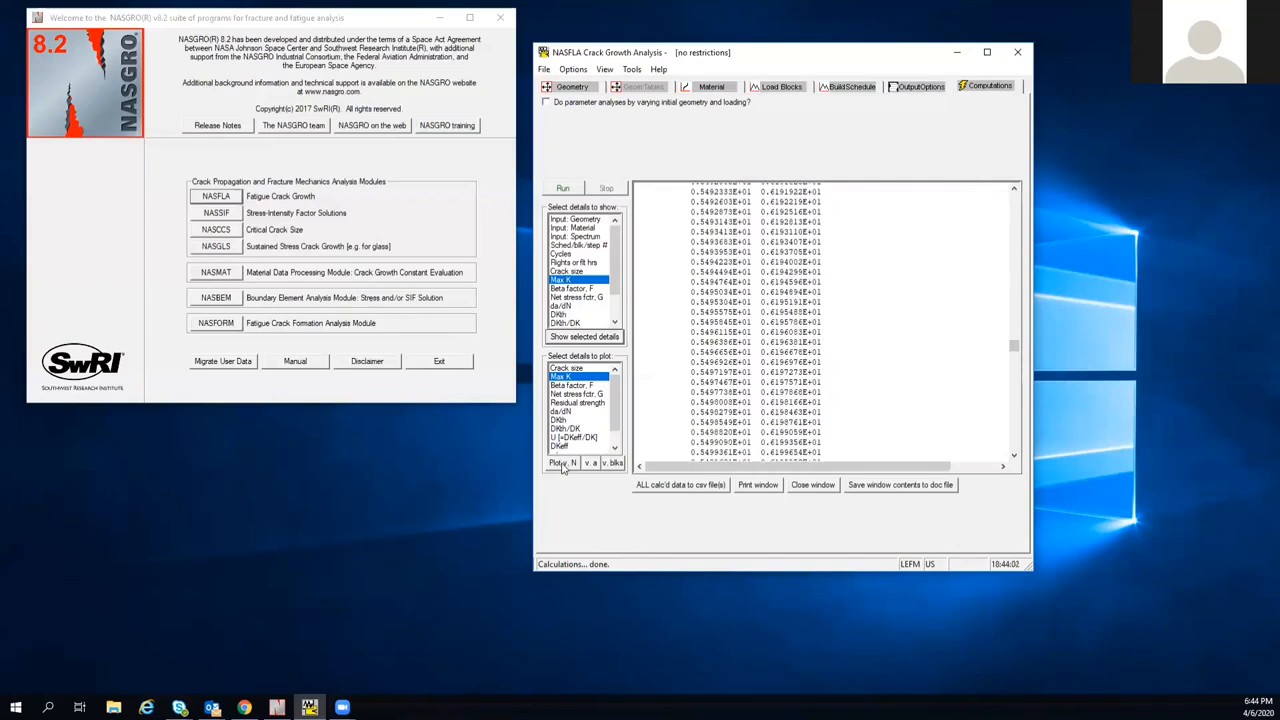
pyautogui.moveTo(1015, 352); pyautogui.dragTo(1014, 412)
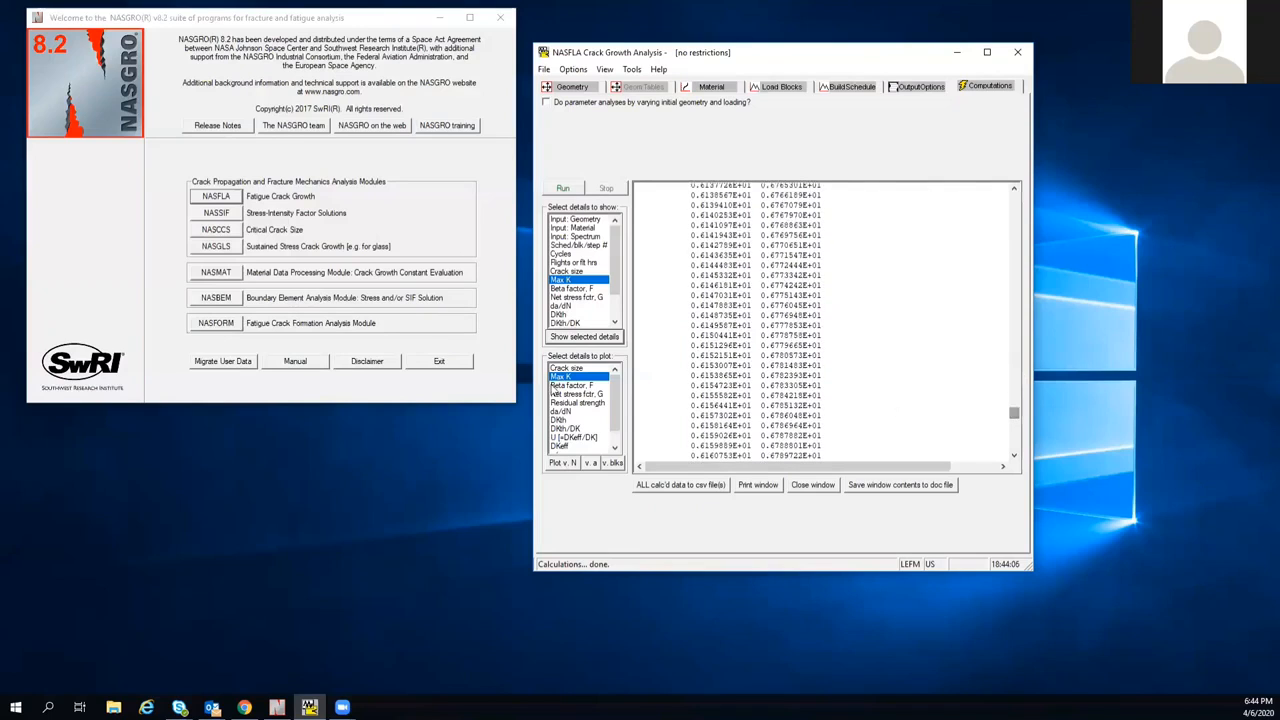
# Step: Plot crack size versus cycles (N), examine the a-tip and c-tip curves, and close the graph
pyautogui.click(567, 368)
pyautogui.click(560, 462)
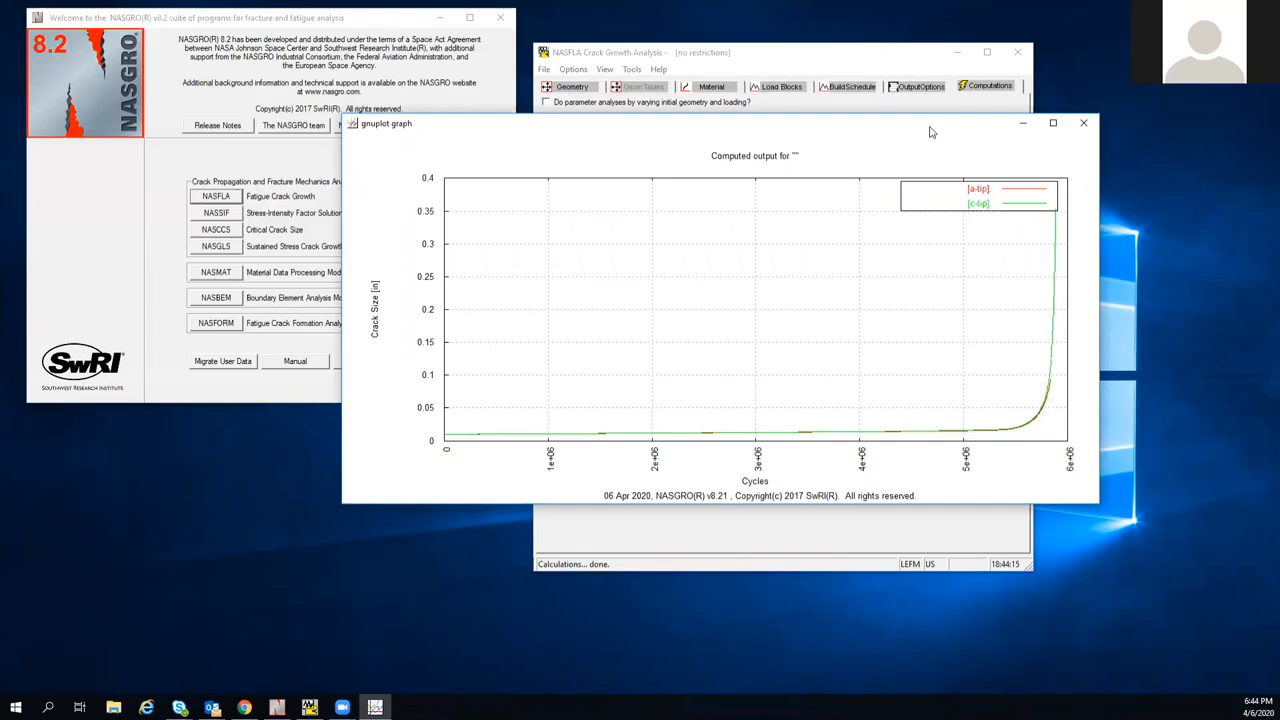
pyautogui.moveTo(930, 132); pyautogui.dragTo(832, 200)
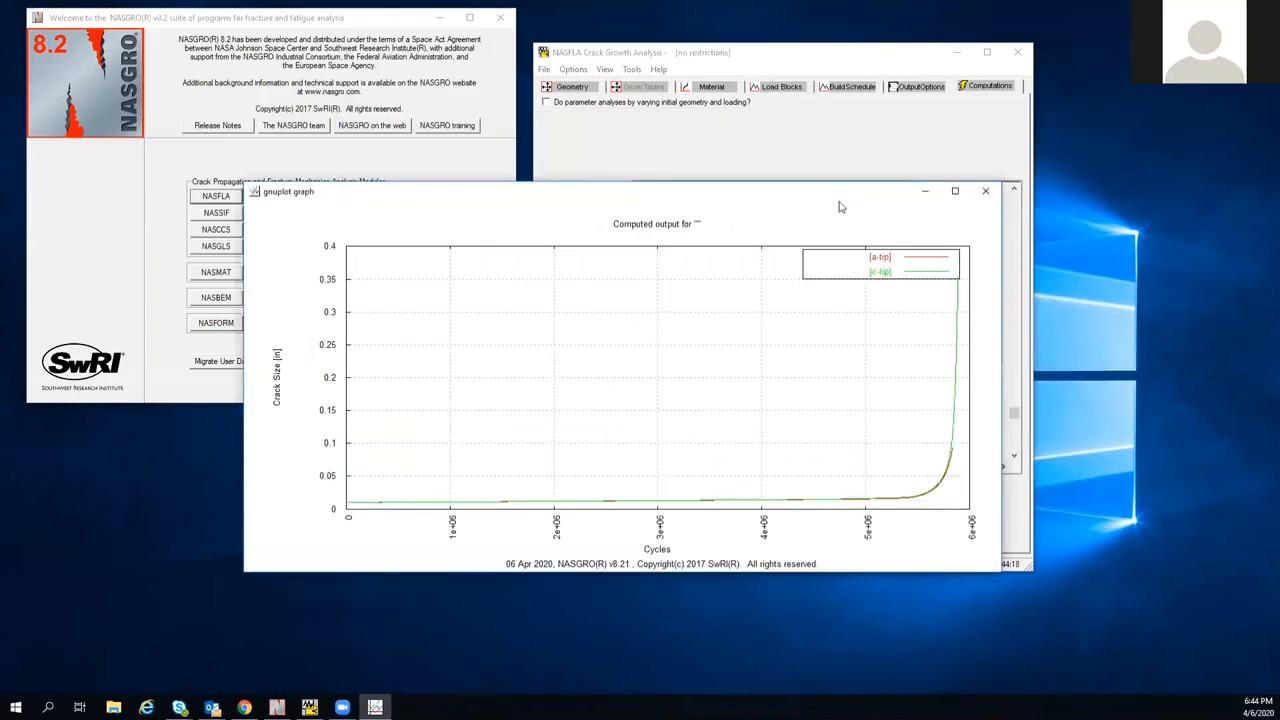
pyautogui.click(985, 194)
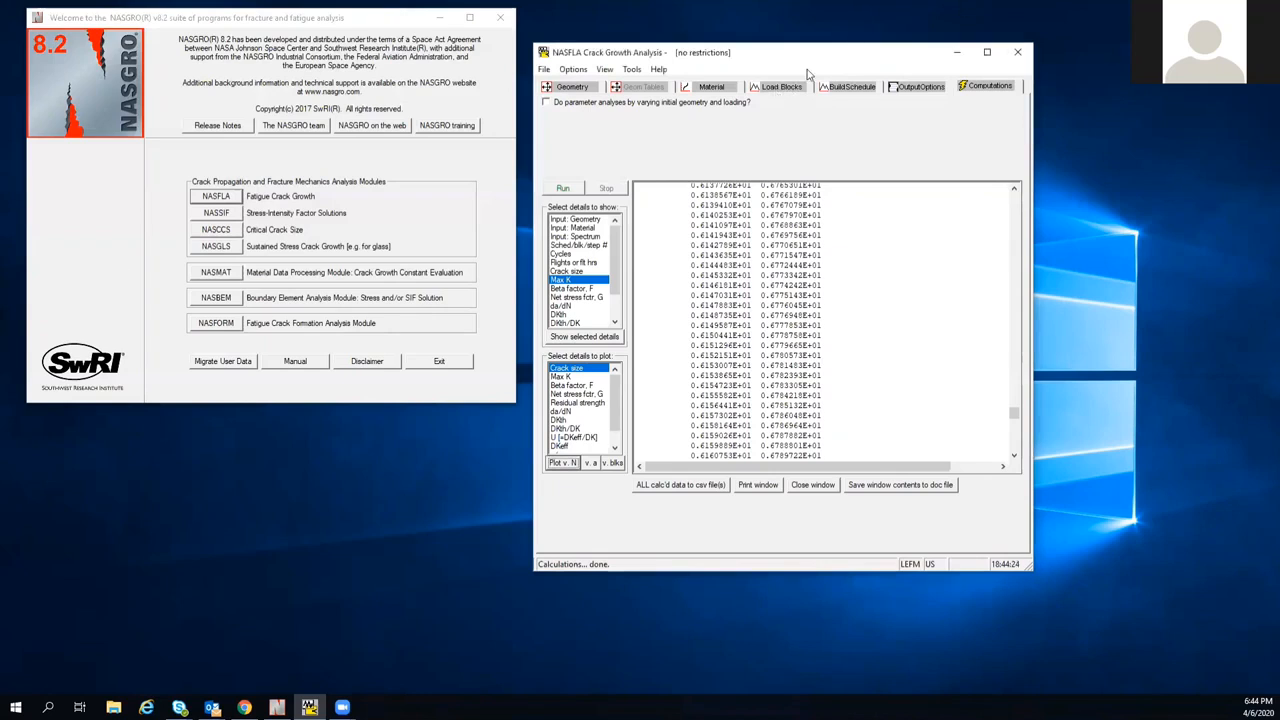
# Step: Check the load block steps and view the basic fit da/dN curves for the 6061-T6 plate material
pyautogui.click(785, 88)
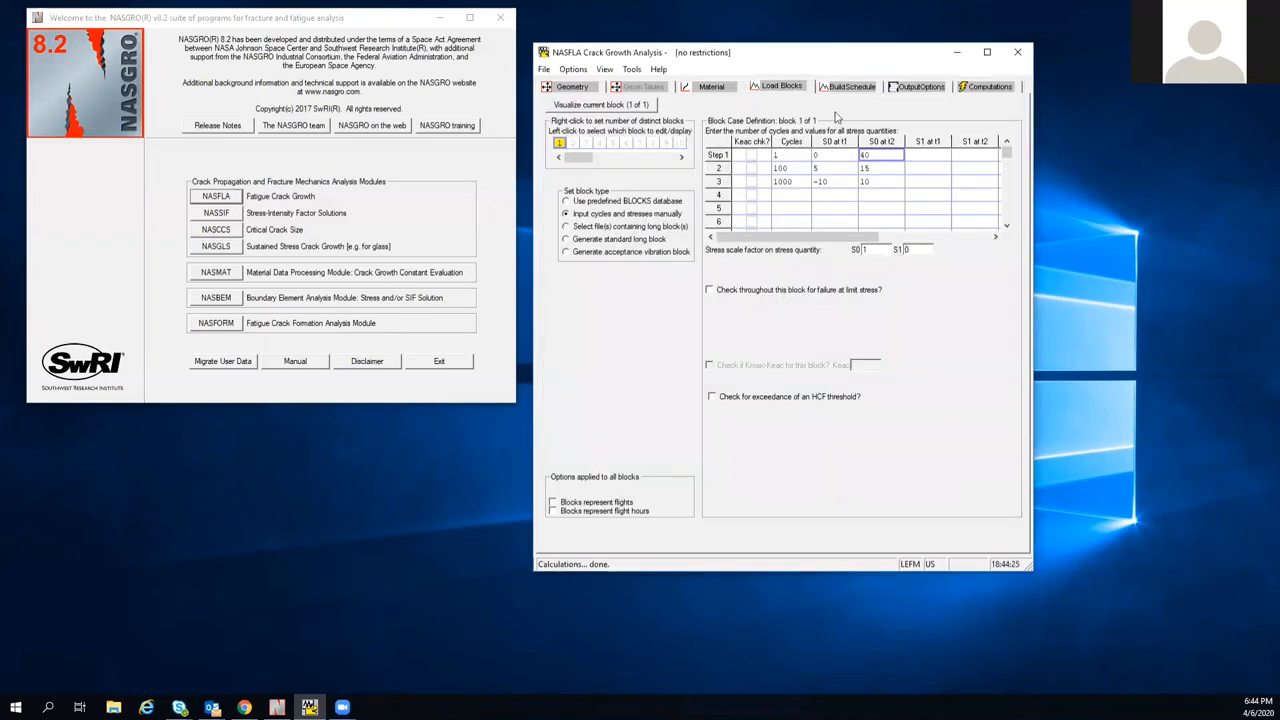
pyautogui.click(735, 87)
pyautogui.click(992, 180)
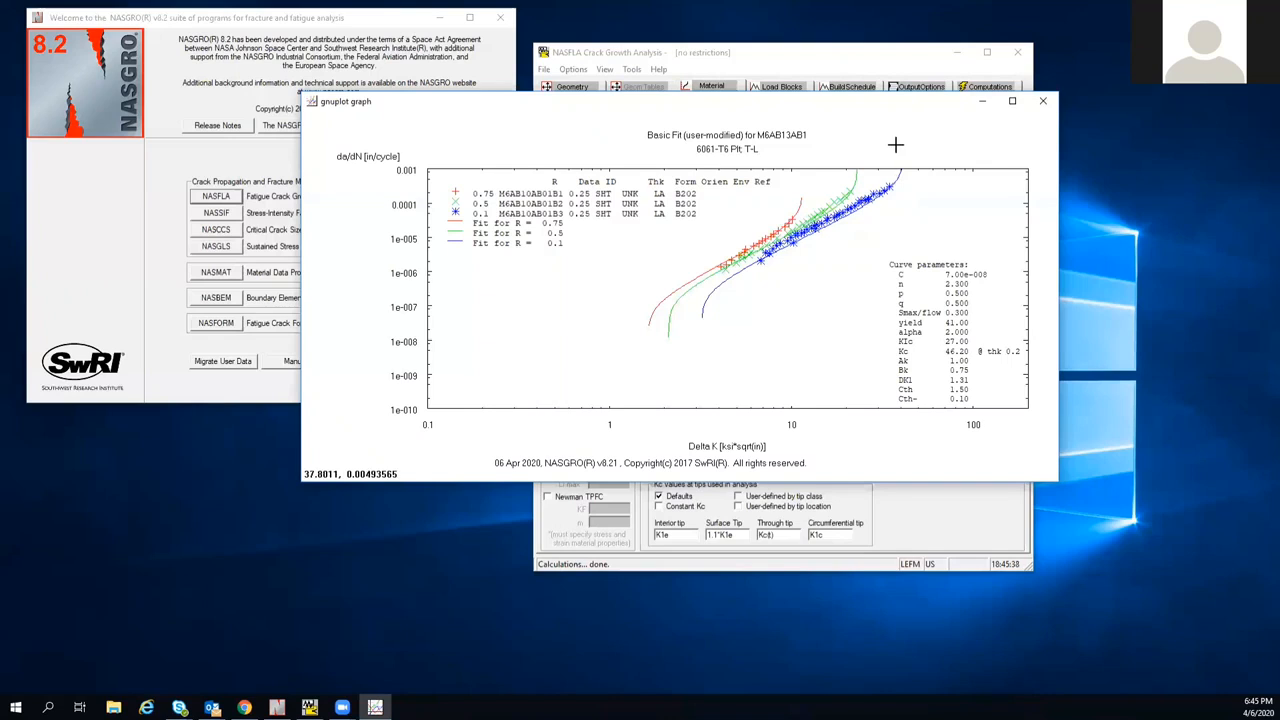
pyautogui.click(1043, 101)
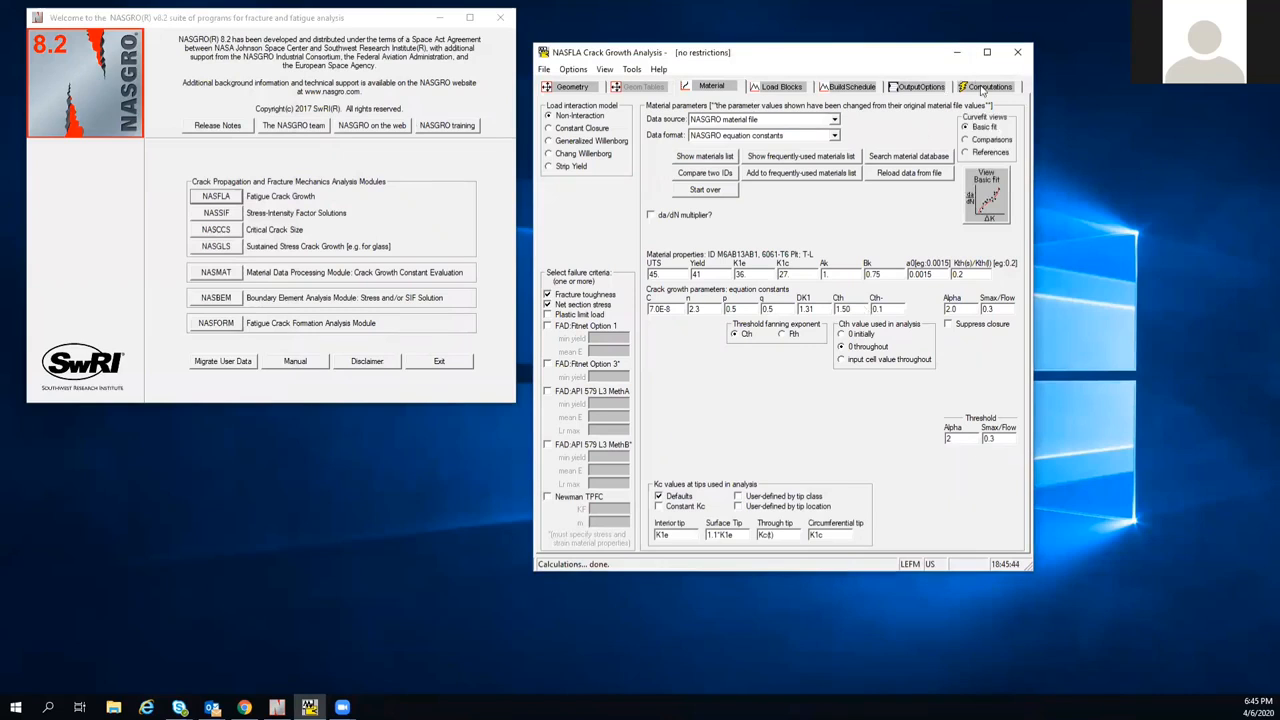
# Step: Recheck the end of the results against the output intervals, schedule repeats, load steps, crack geometry and material settings
pyautogui.click(966, 87)
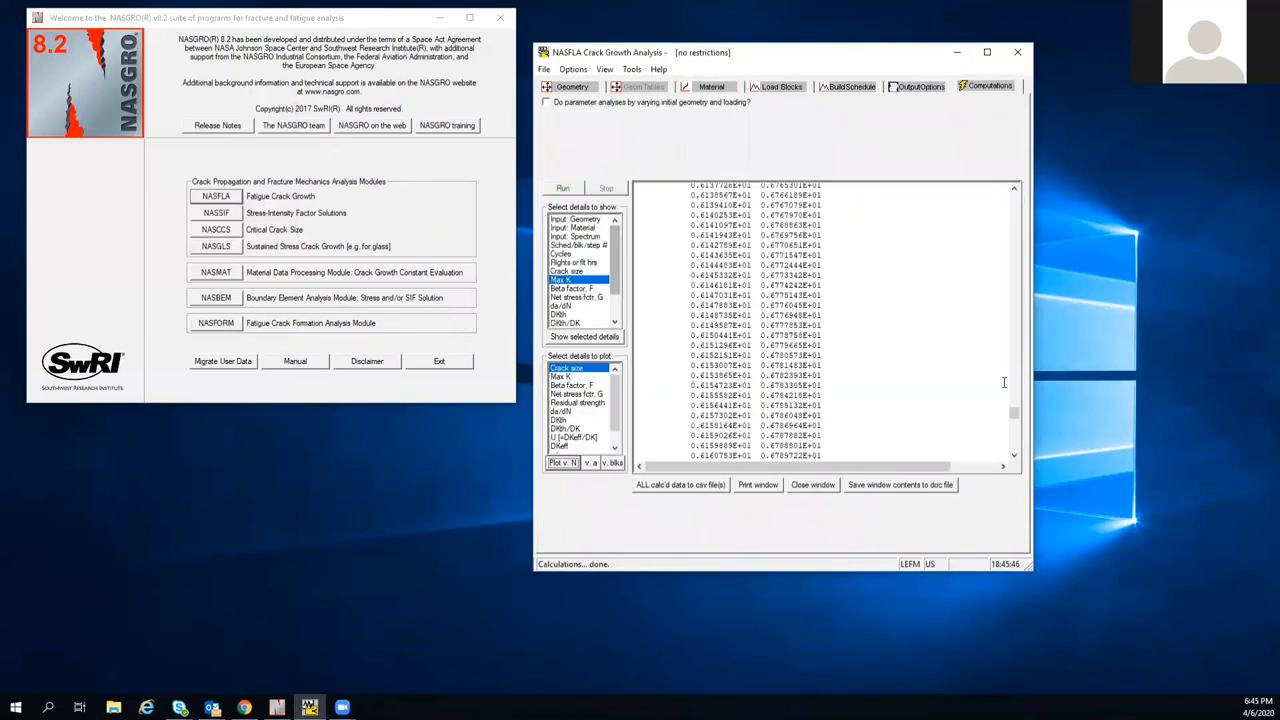
pyautogui.moveTo(1011, 414); pyautogui.dragTo(1006, 454)
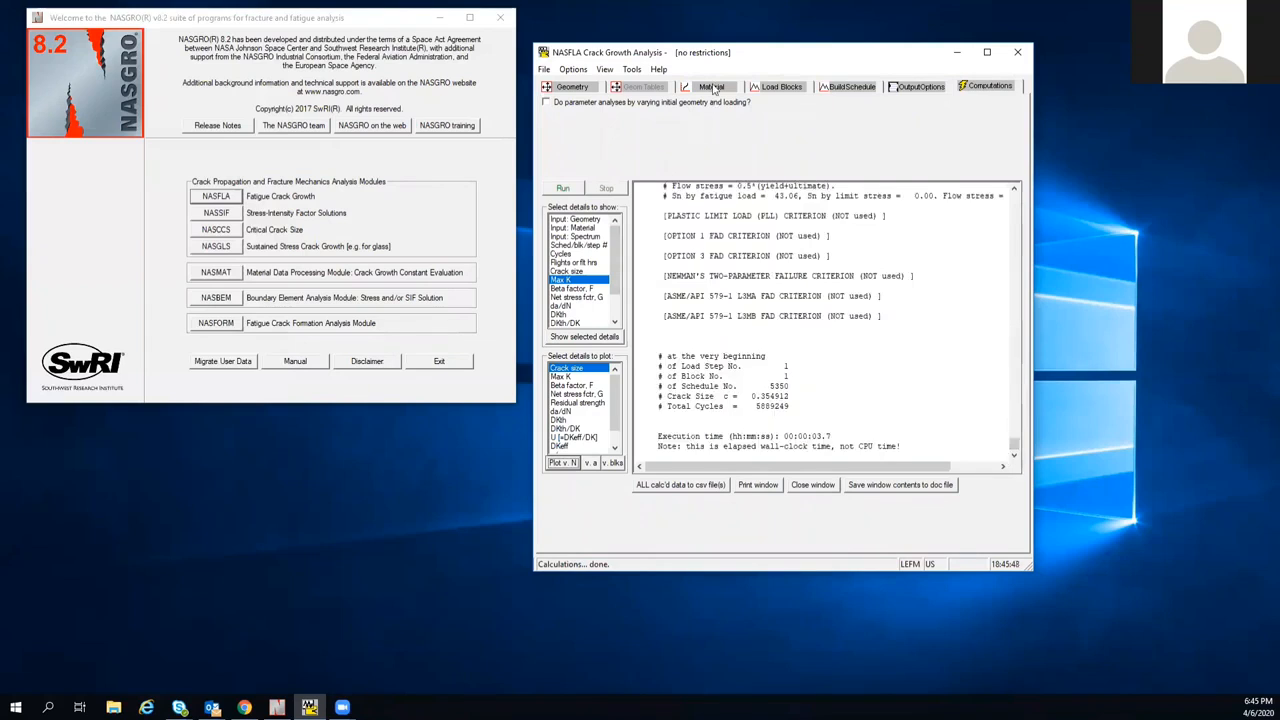
pyautogui.click(916, 88)
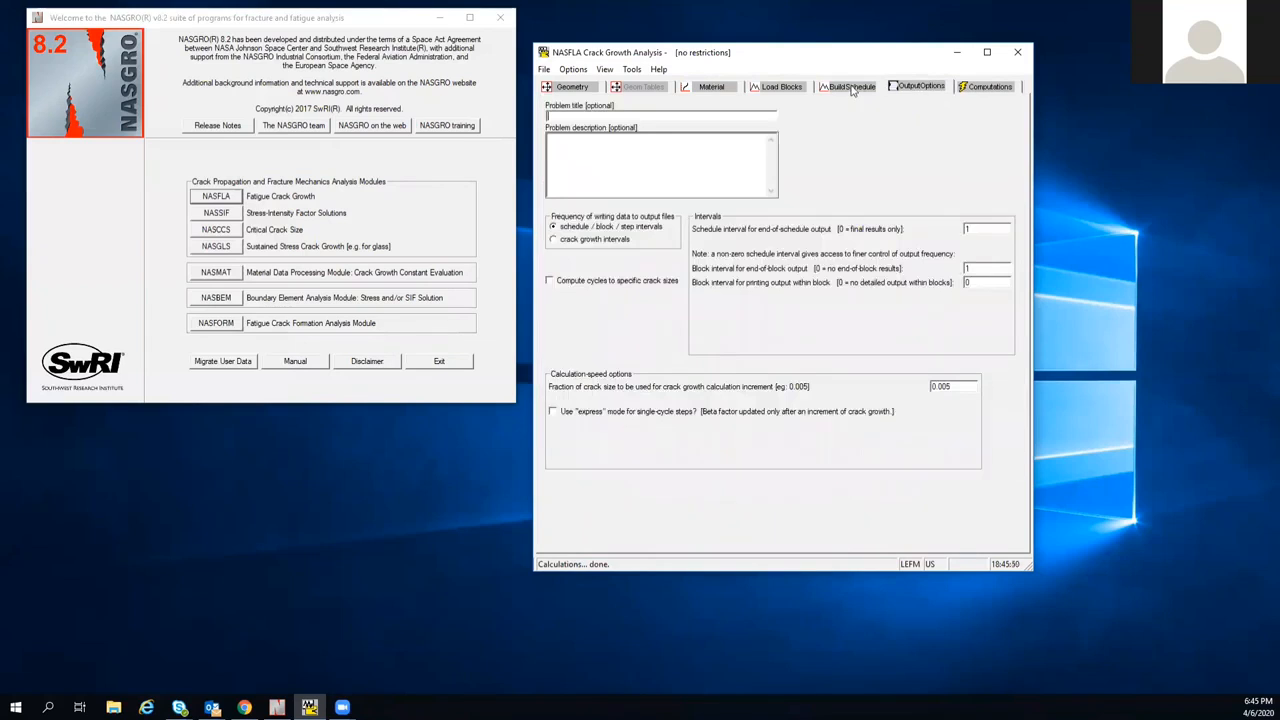
pyautogui.click(860, 90)
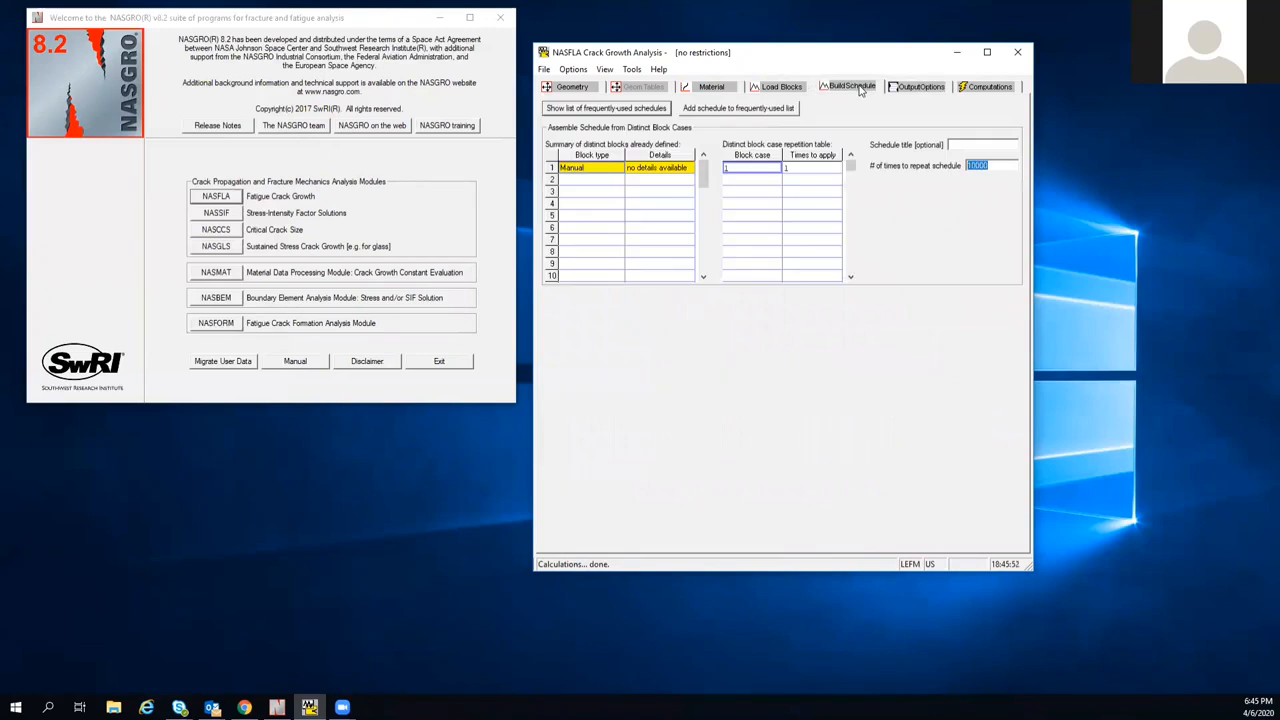
pyautogui.click(799, 86)
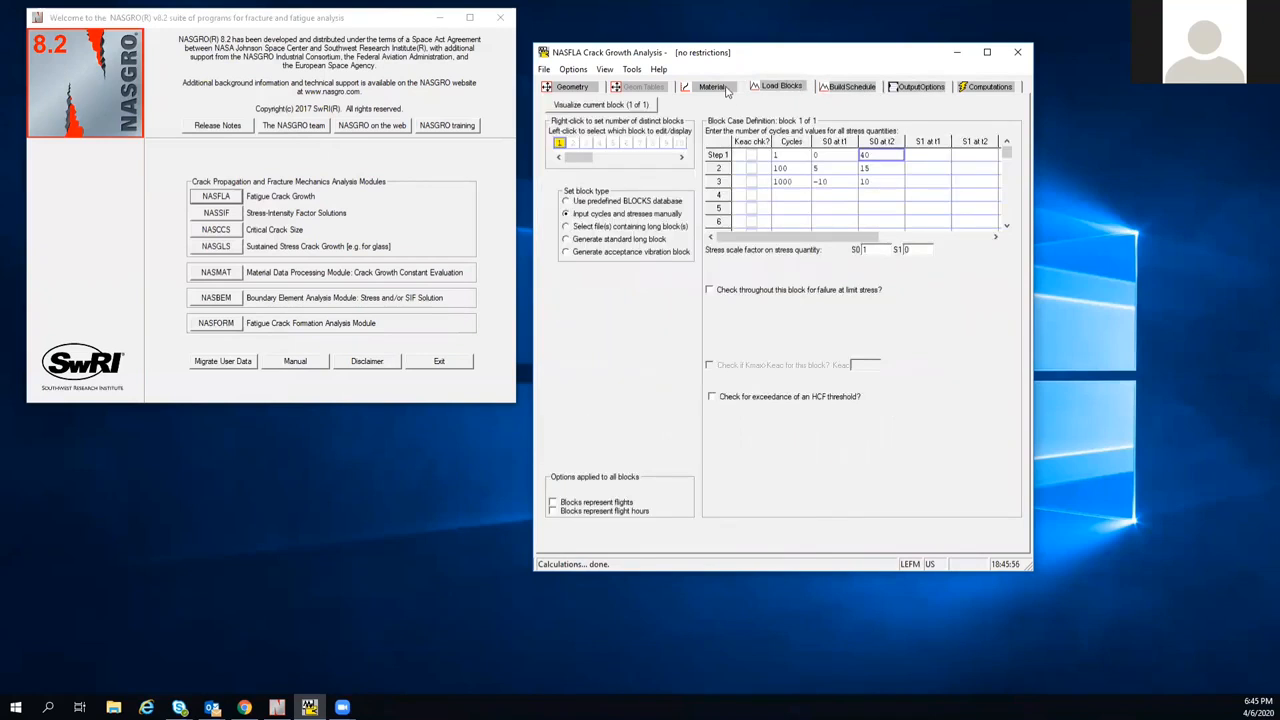
pyautogui.click(573, 87)
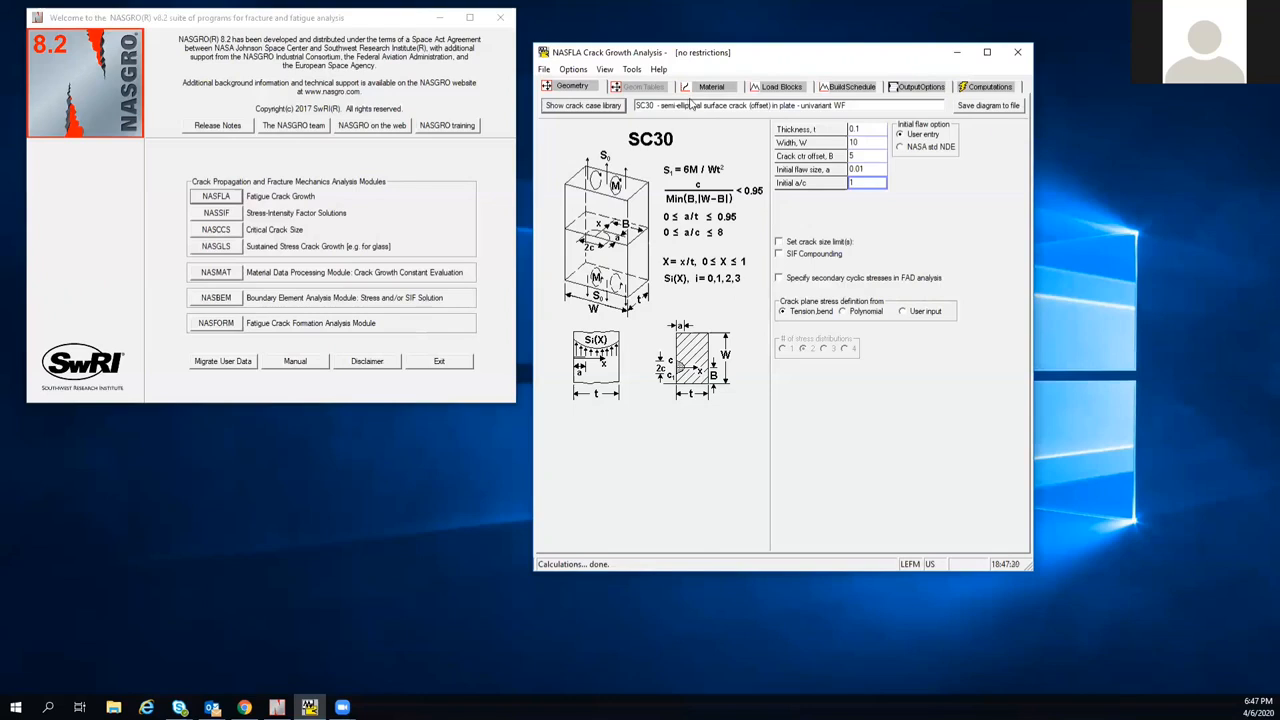
pyautogui.click(718, 88)
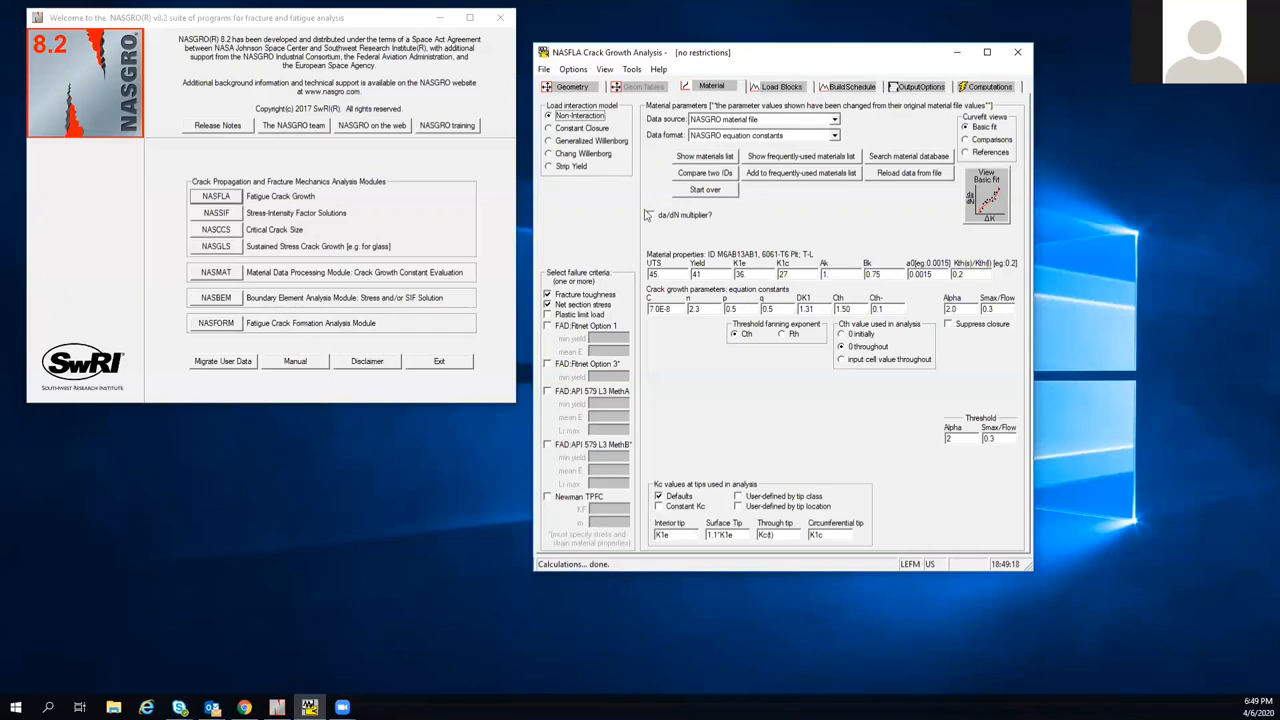
# Step: Change the crack case to SC04, the semi-elliptical axial surface crack in a hollow cylinder
pyautogui.click(572, 87)
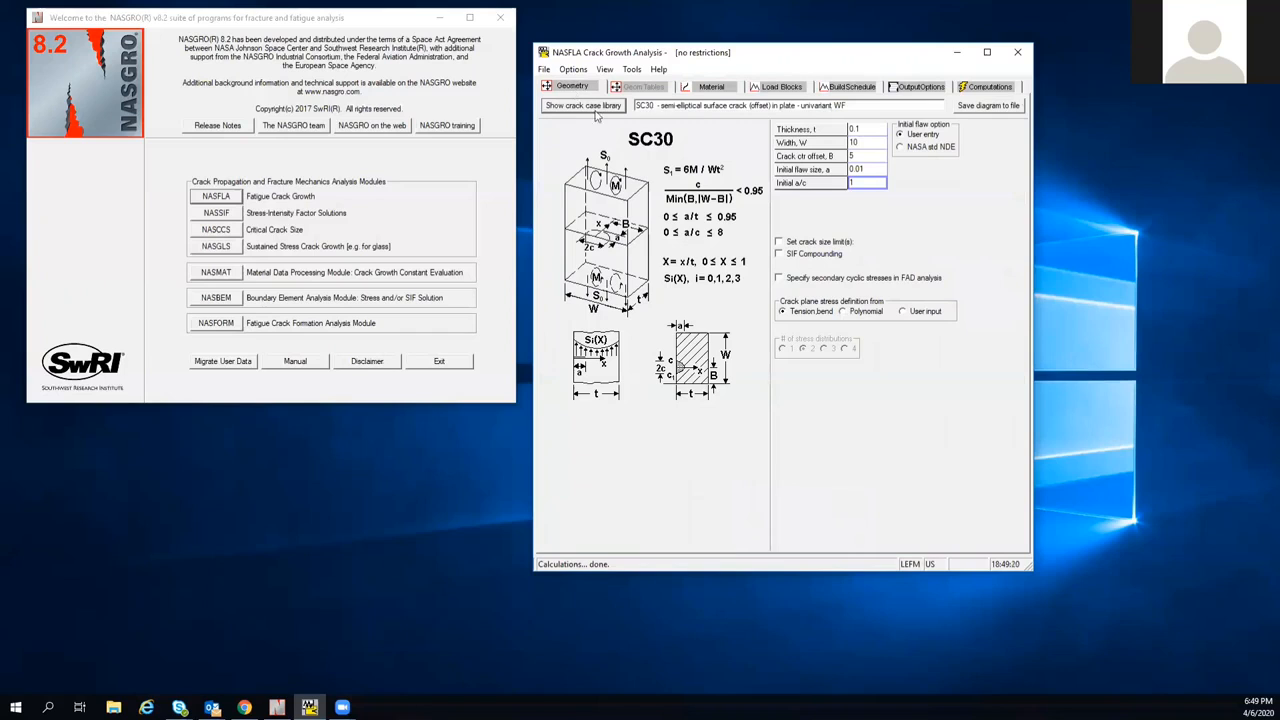
pyautogui.click(594, 108)
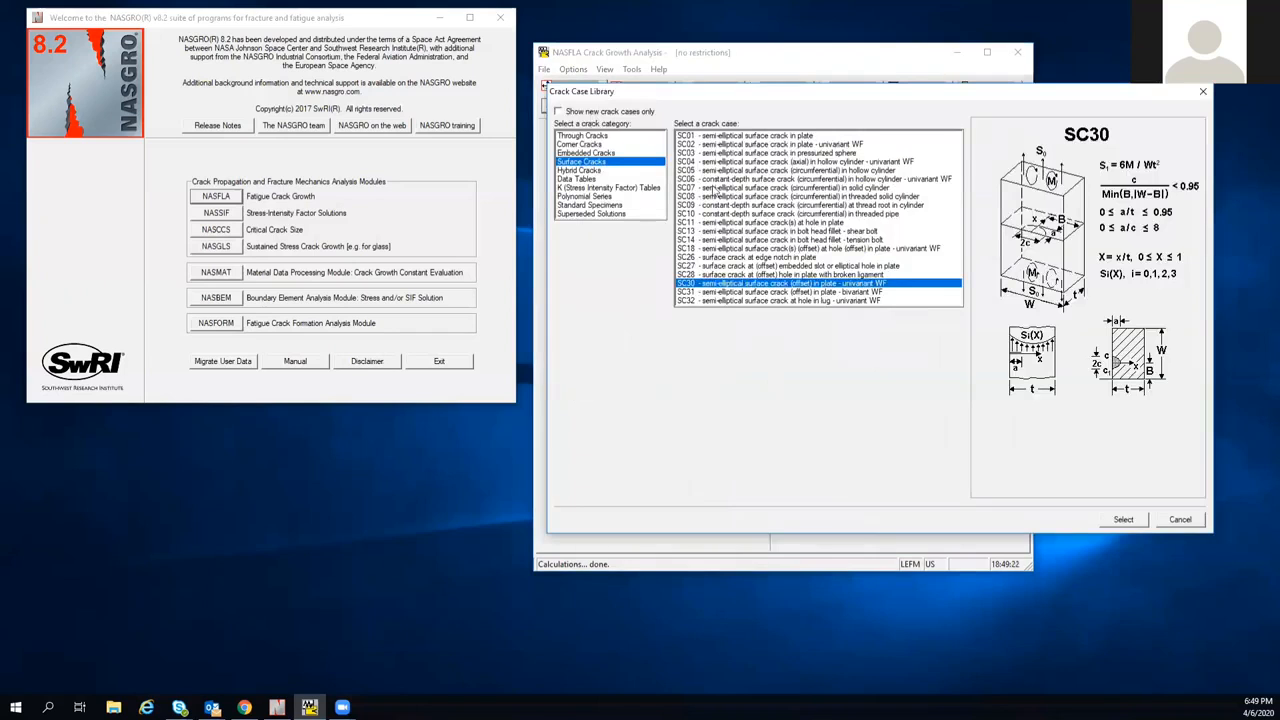
pyautogui.click(715, 162)
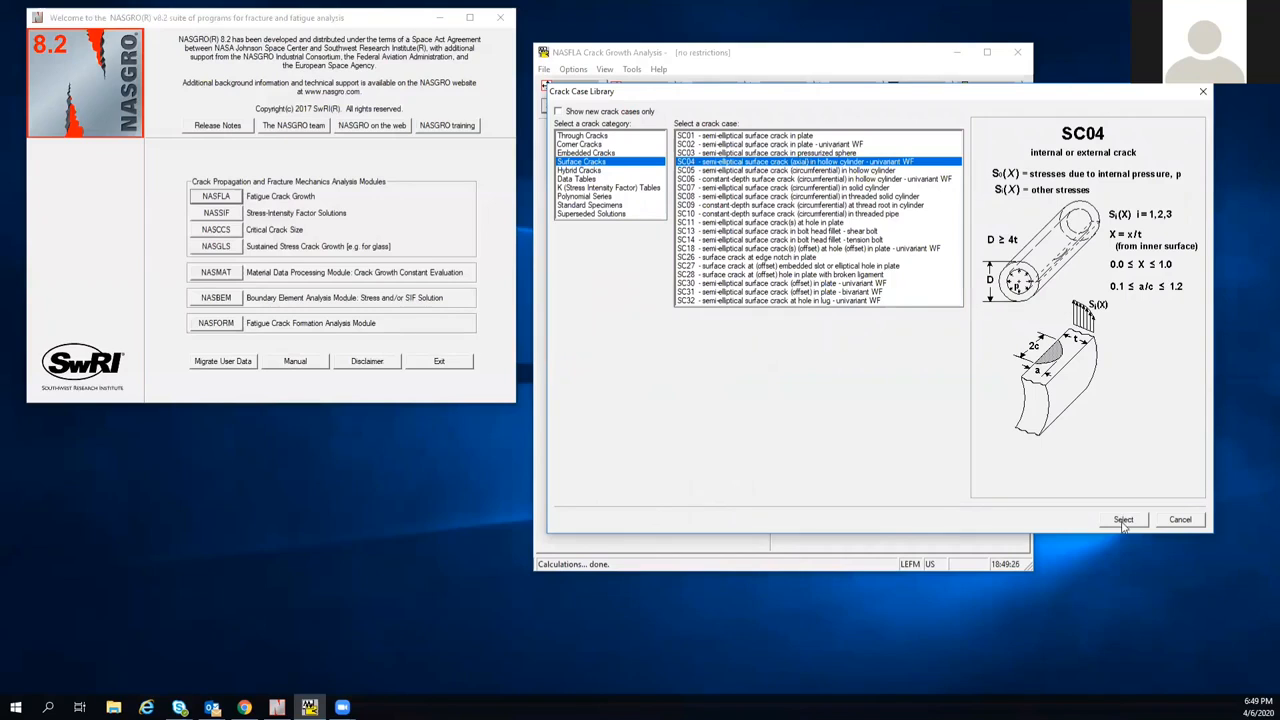
pyautogui.click(1123, 521)
pyautogui.click(693, 411)
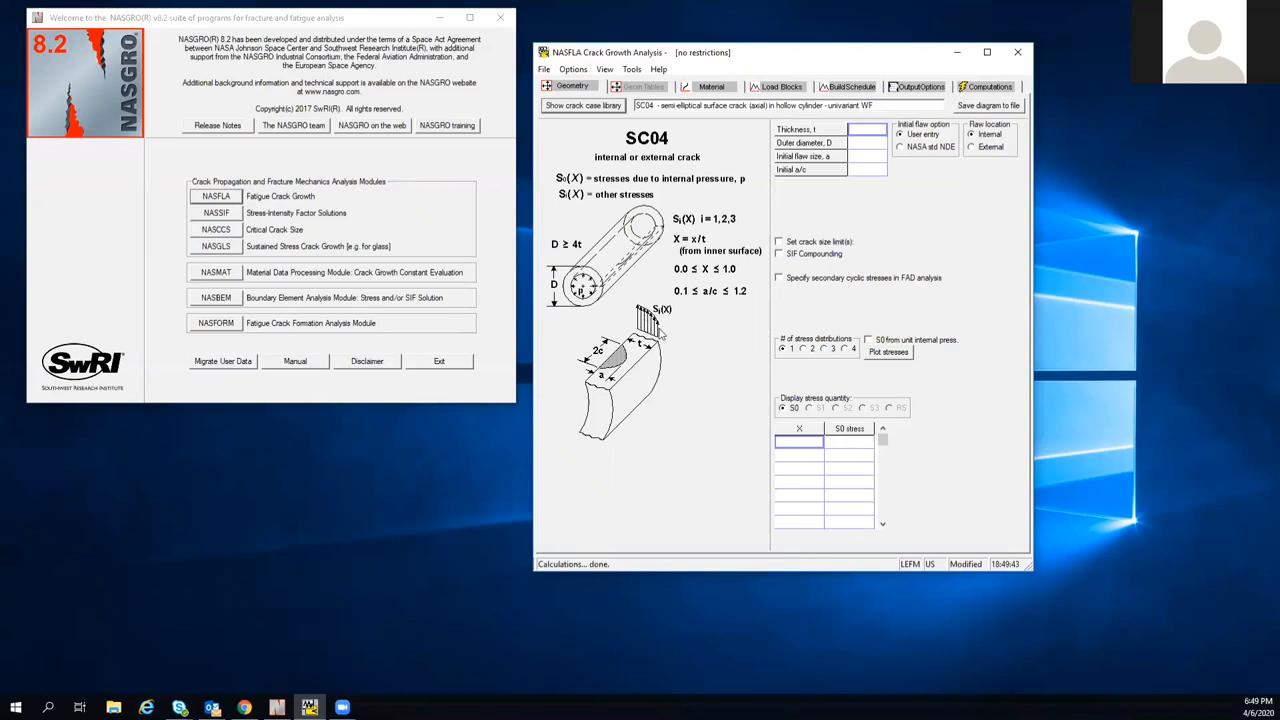
# Step: Fill the S0 stress distribution table with stresses 1, 7 and 3 at X = 0, 0.5 and 1
pyautogui.doubleClick(798, 443)
pyautogui.click(800, 474)
pyautogui.click(803, 450)
pyautogui.write('0')
pyautogui.click(853, 449)
pyautogui.write('1')
pyautogui.click(808, 463)
pyautogui.write('0.5')
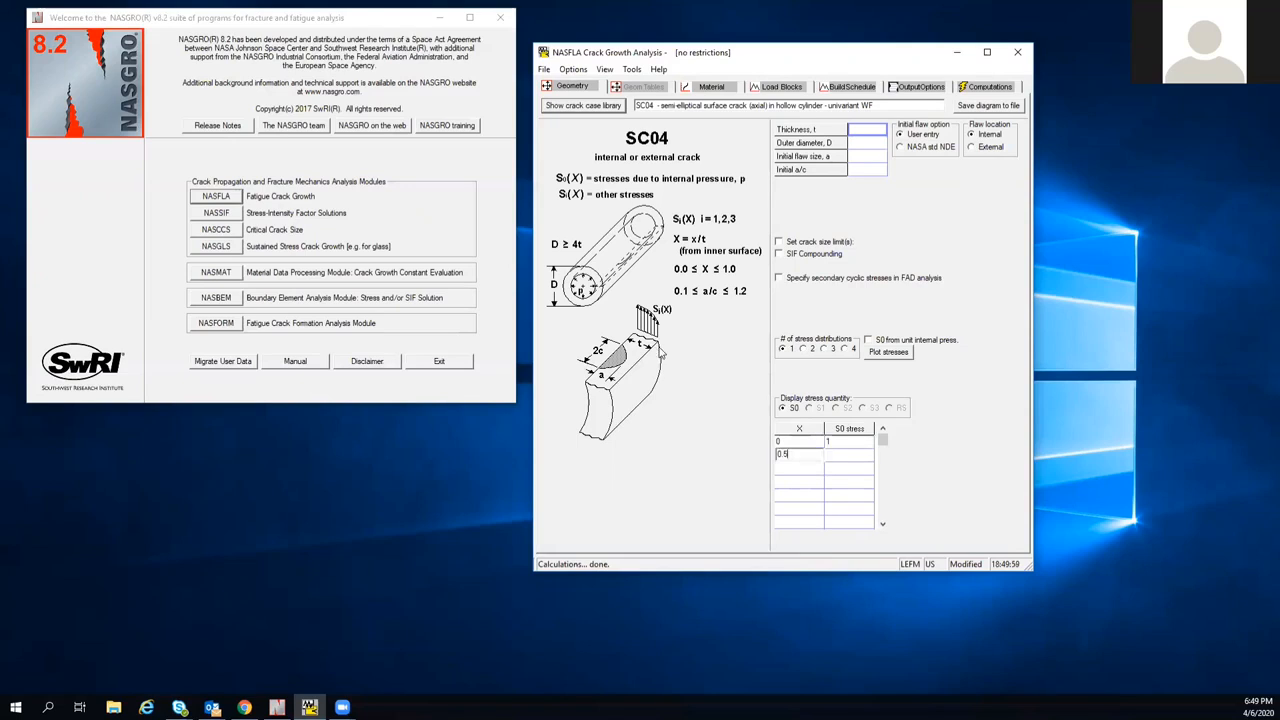
pyautogui.click(830, 461)
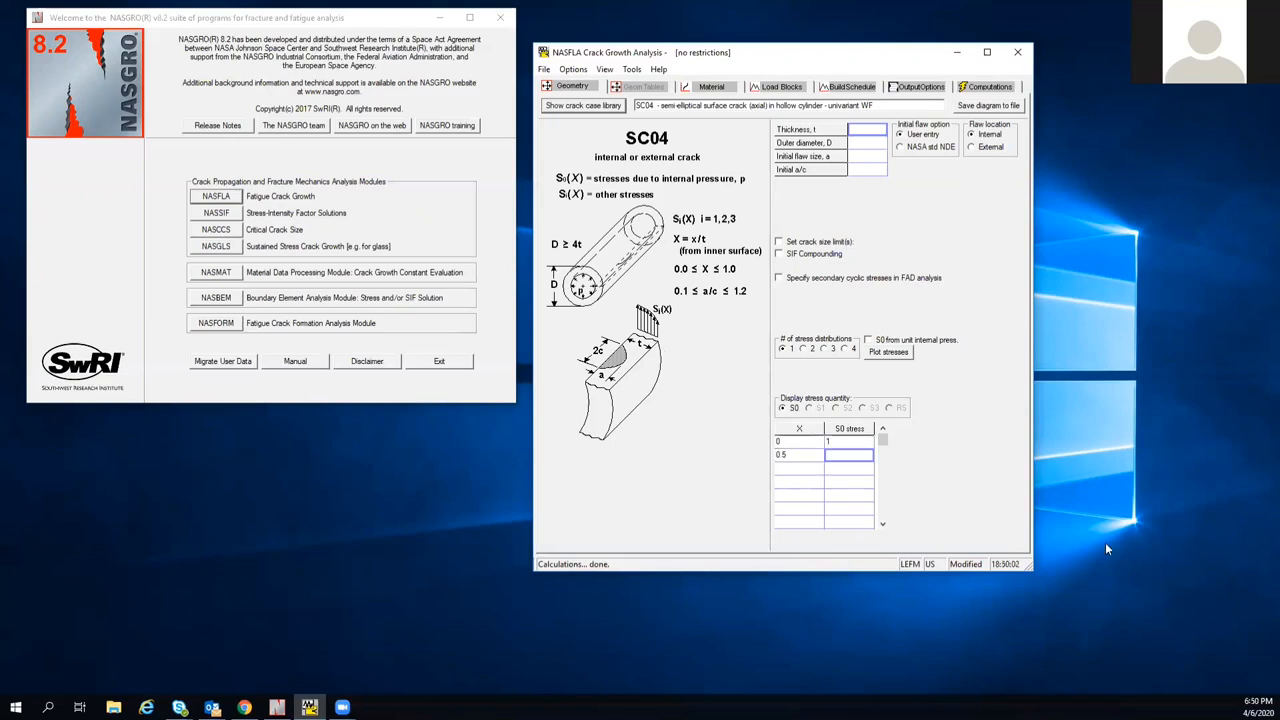
pyautogui.write('7')
pyautogui.click(797, 474)
pyautogui.write('1')
pyautogui.click(849, 470)
pyautogui.write('3')
# Step: Take the S0 stress from unit internal pressure, and check the load block stress columns before returning to the crack geometry
pyautogui.click(869, 341)
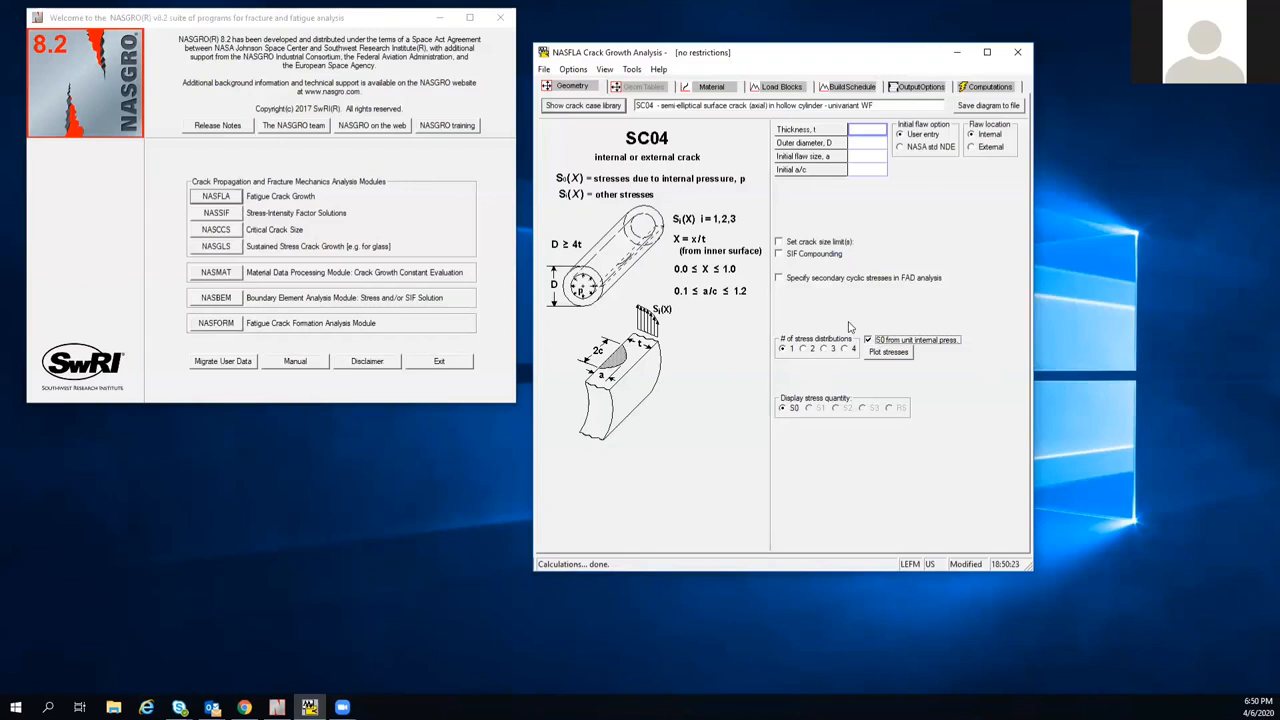
pyautogui.click(783, 88)
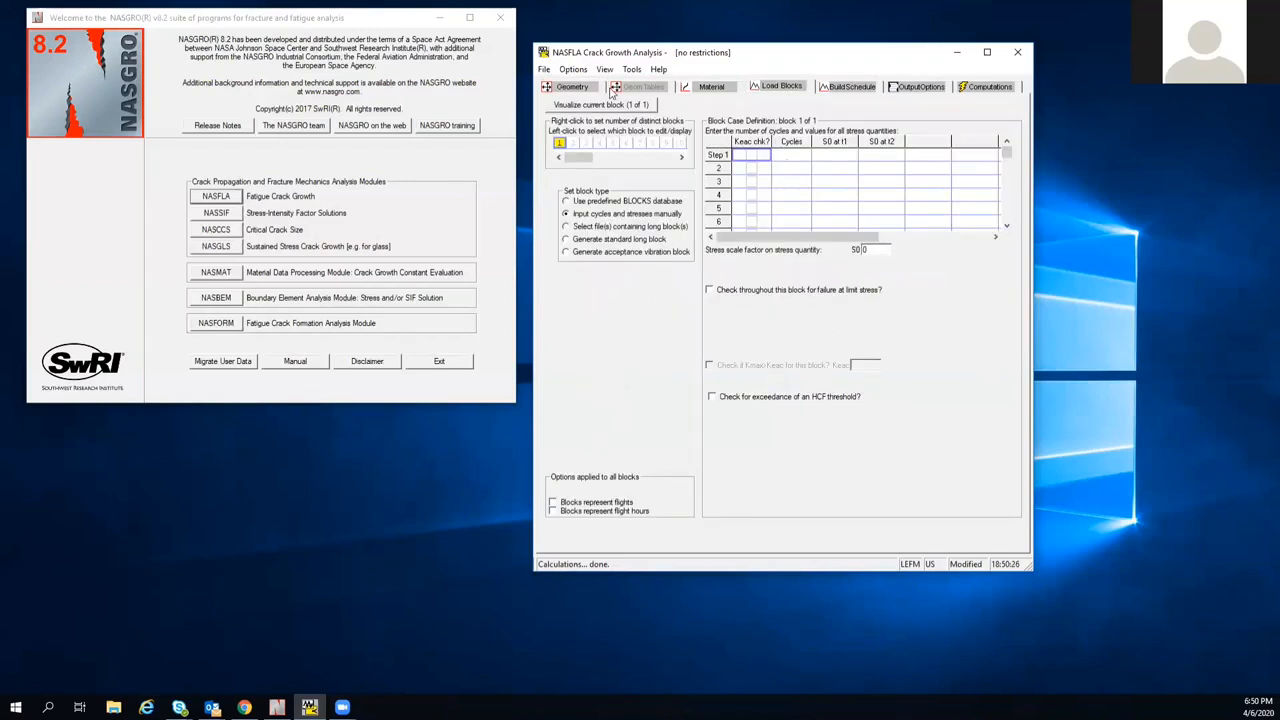
pyautogui.click(573, 87)
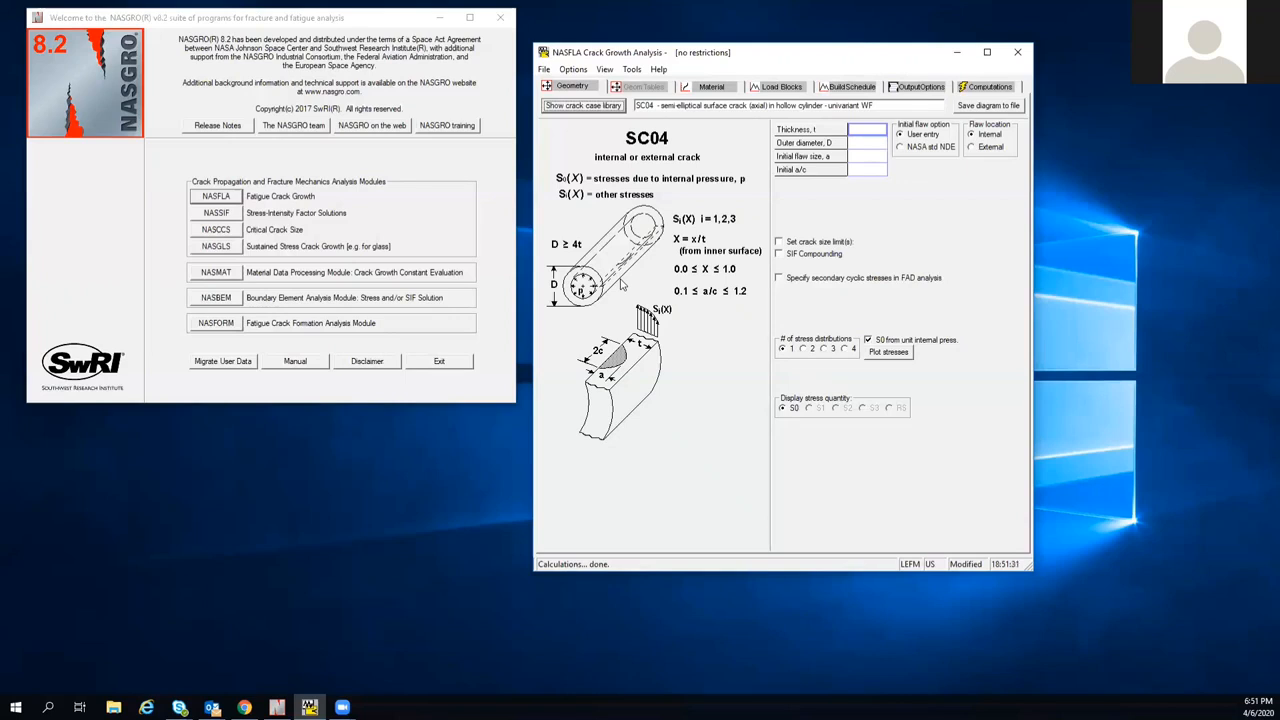
# Step: Set the SC04 hollow cylinder's outer diameter to 2 and its thickness to .1
pyautogui.click(869, 146)
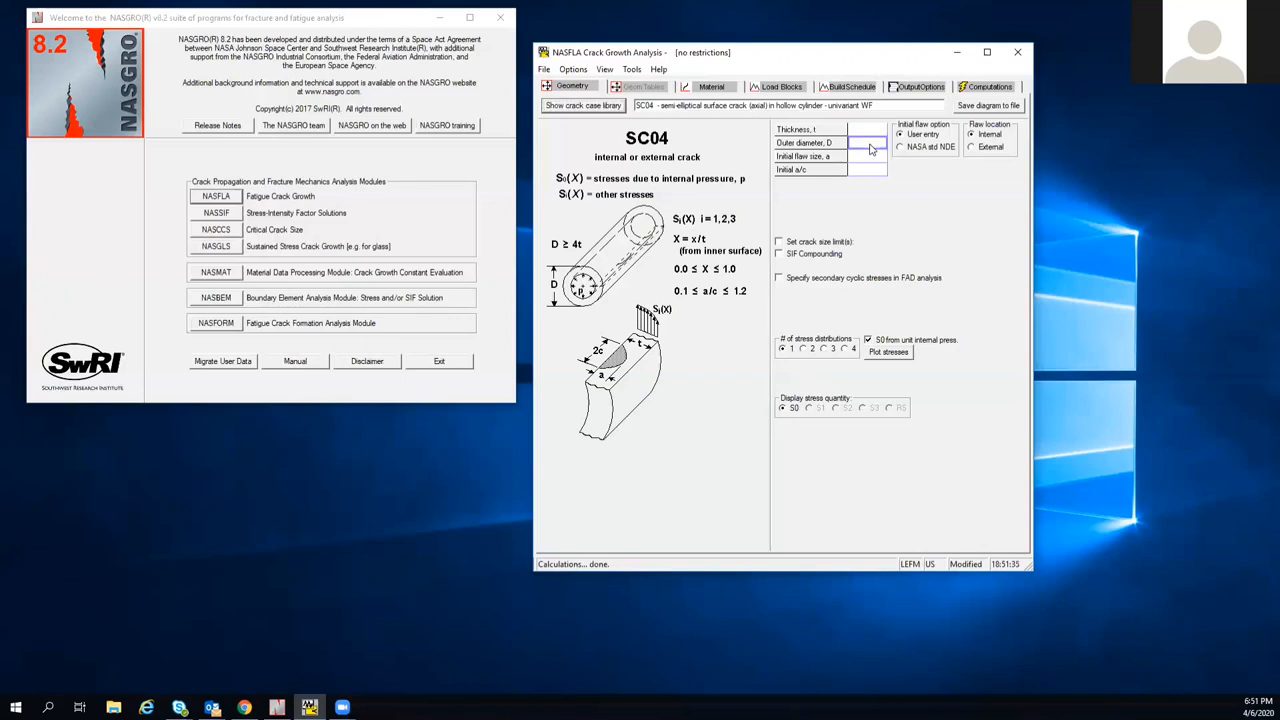
pyautogui.click(871, 148)
pyautogui.write('2')
pyautogui.doubleClick(863, 133)
pyautogui.write('1')
pyautogui.click(865, 158)
# Step: Start the NASSIF stress intensity factor module and choose surface crack case SC04, the axial crack in a hollow cylinder
pyautogui.click(230, 215)
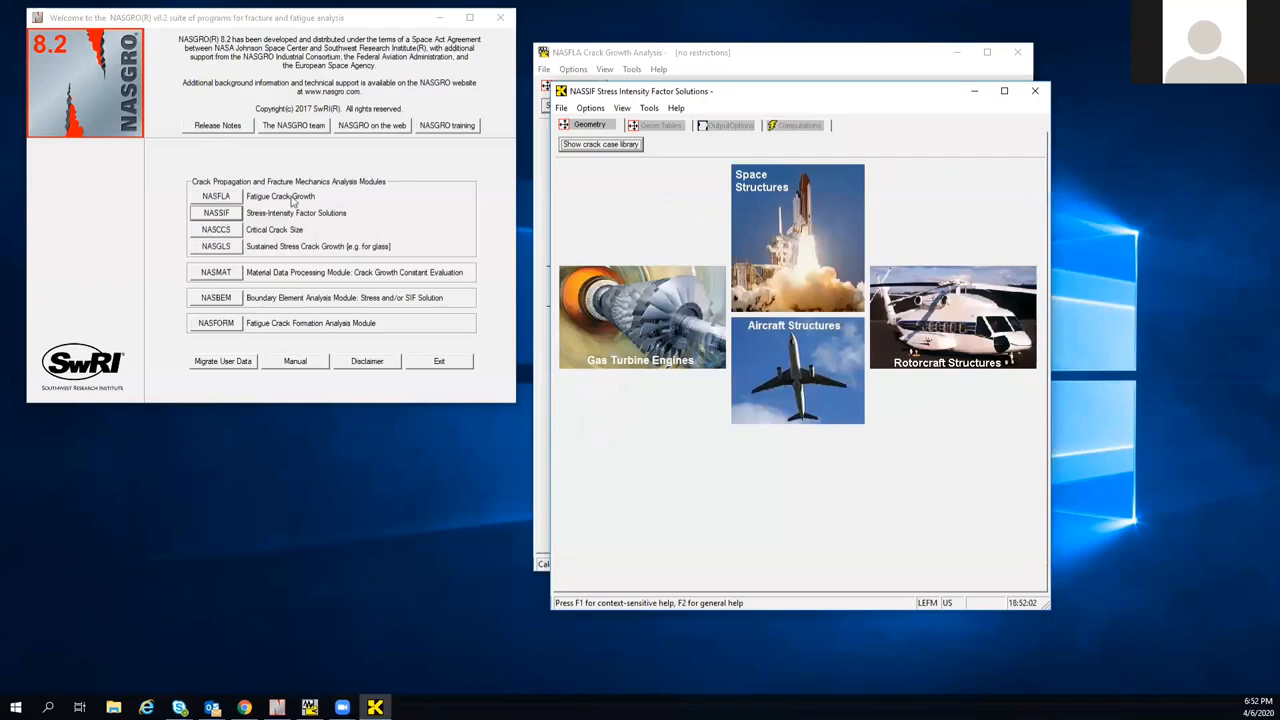
pyautogui.click(622, 146)
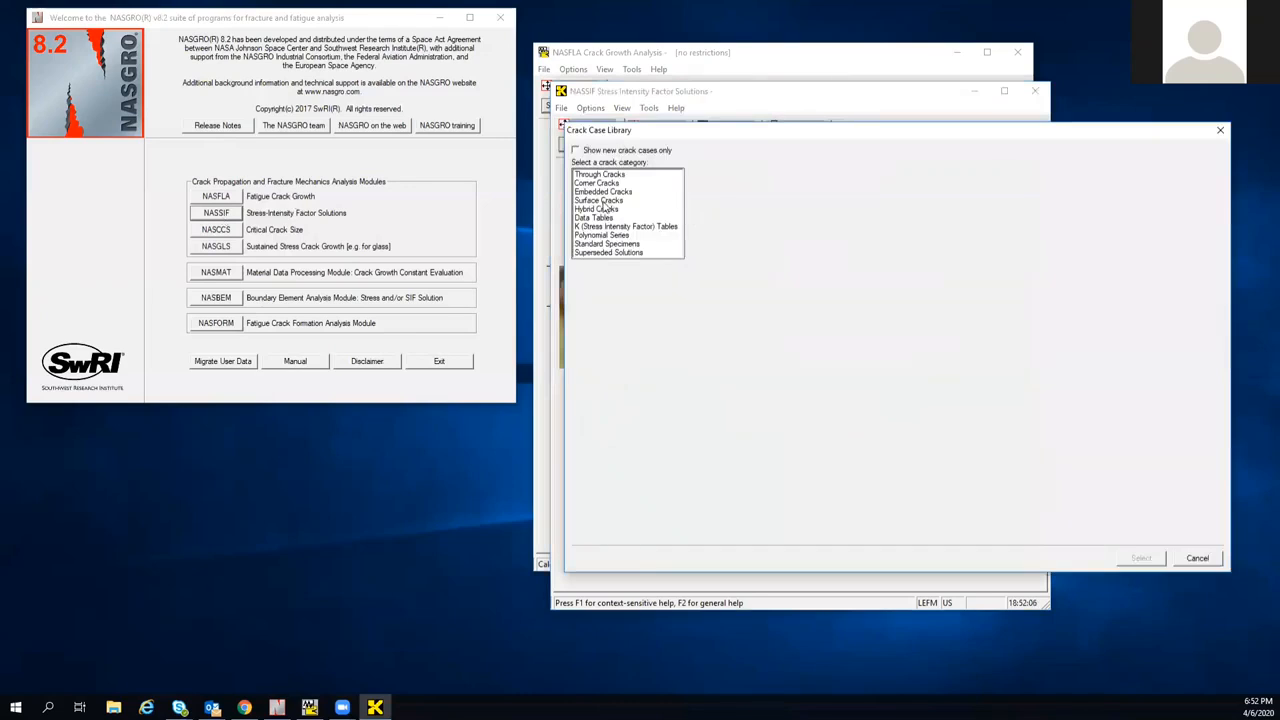
pyautogui.click(606, 200)
pyautogui.click(718, 201)
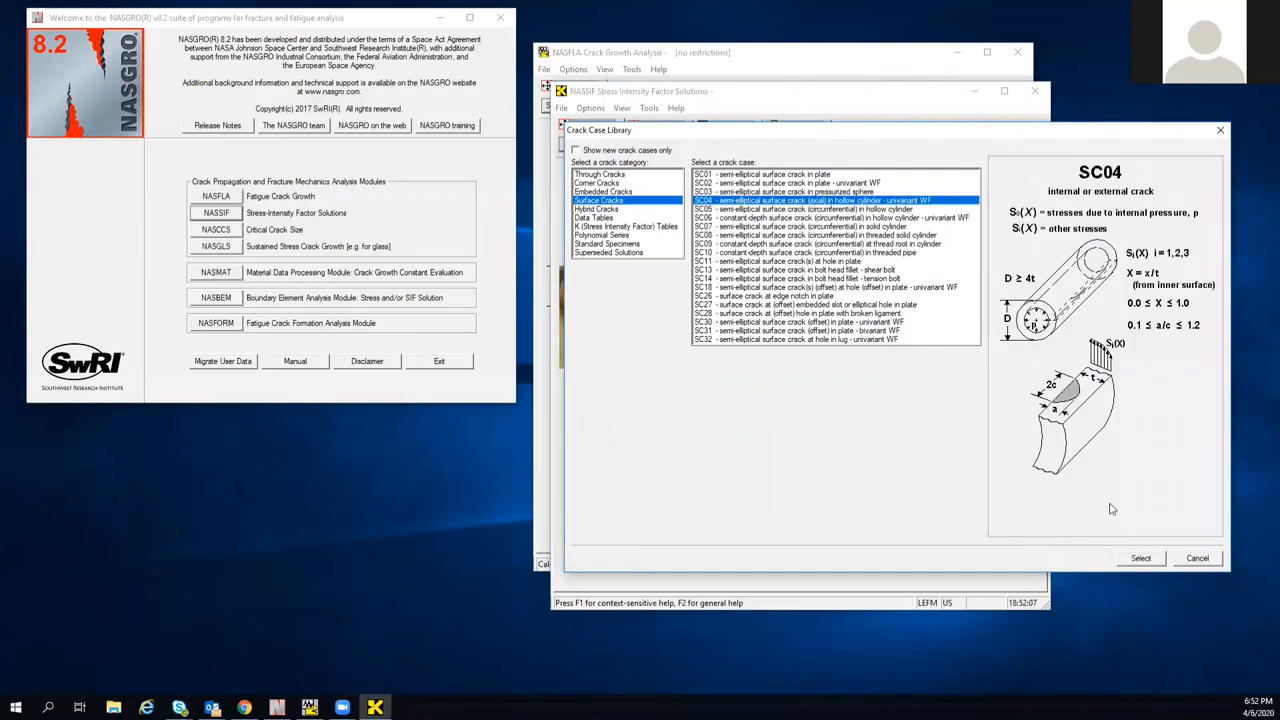
pyautogui.click(1140, 559)
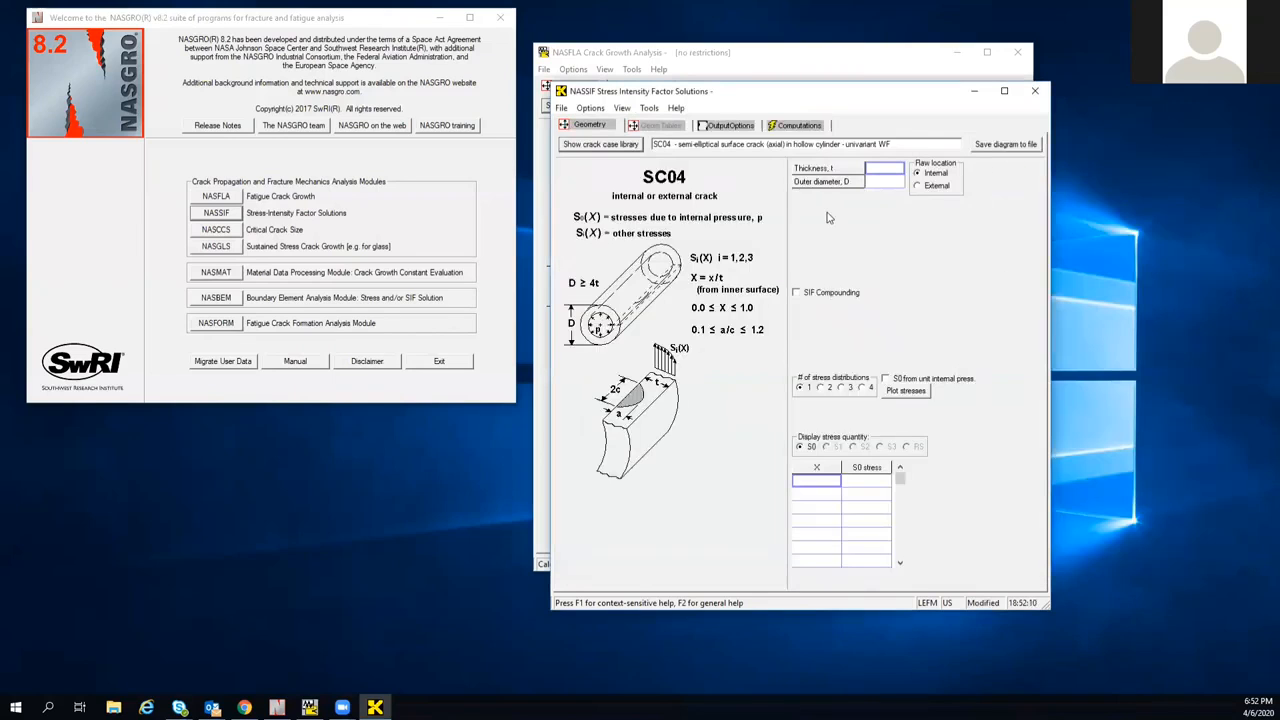
# Step: Examine NASSIF's yield stress, S0, a/c and flaw size output inputs and its computations page, and compare its geometry inputs with NASFLA's
pyautogui.moveTo(807, 93); pyautogui.dragTo(824, 265)
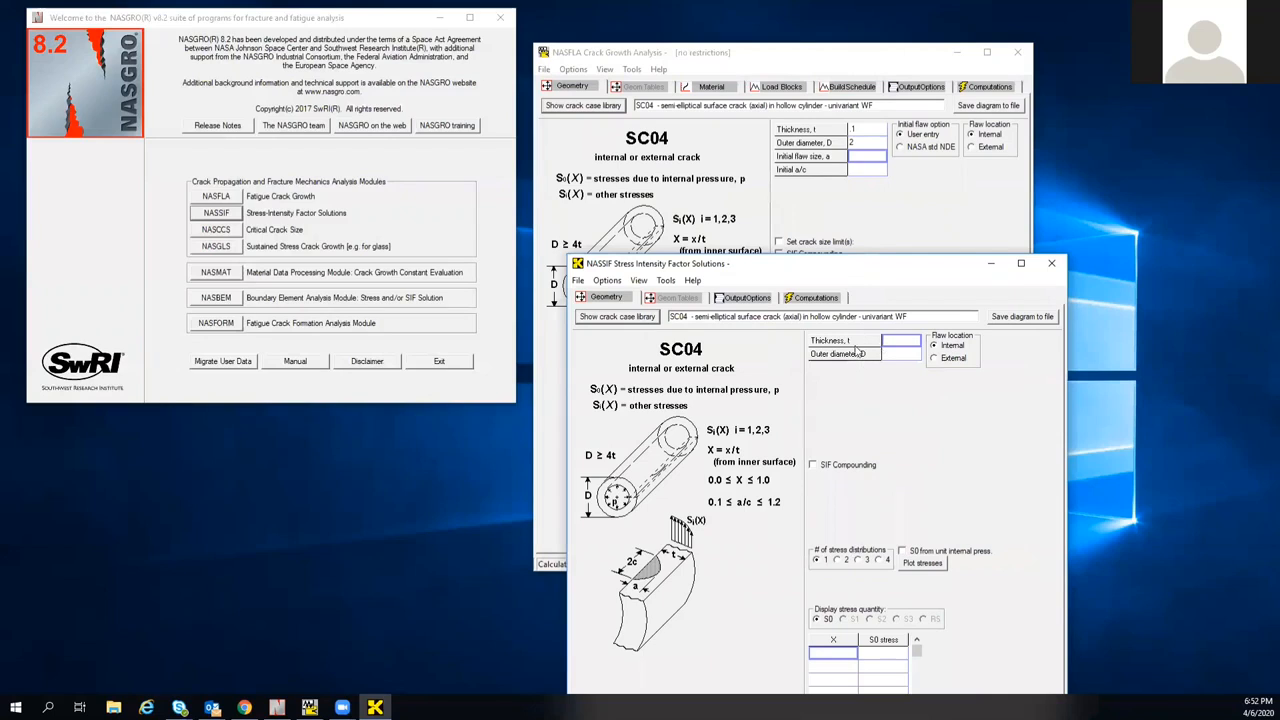
pyautogui.click(748, 297)
pyautogui.moveTo(768, 273); pyautogui.dragTo(767, 147)
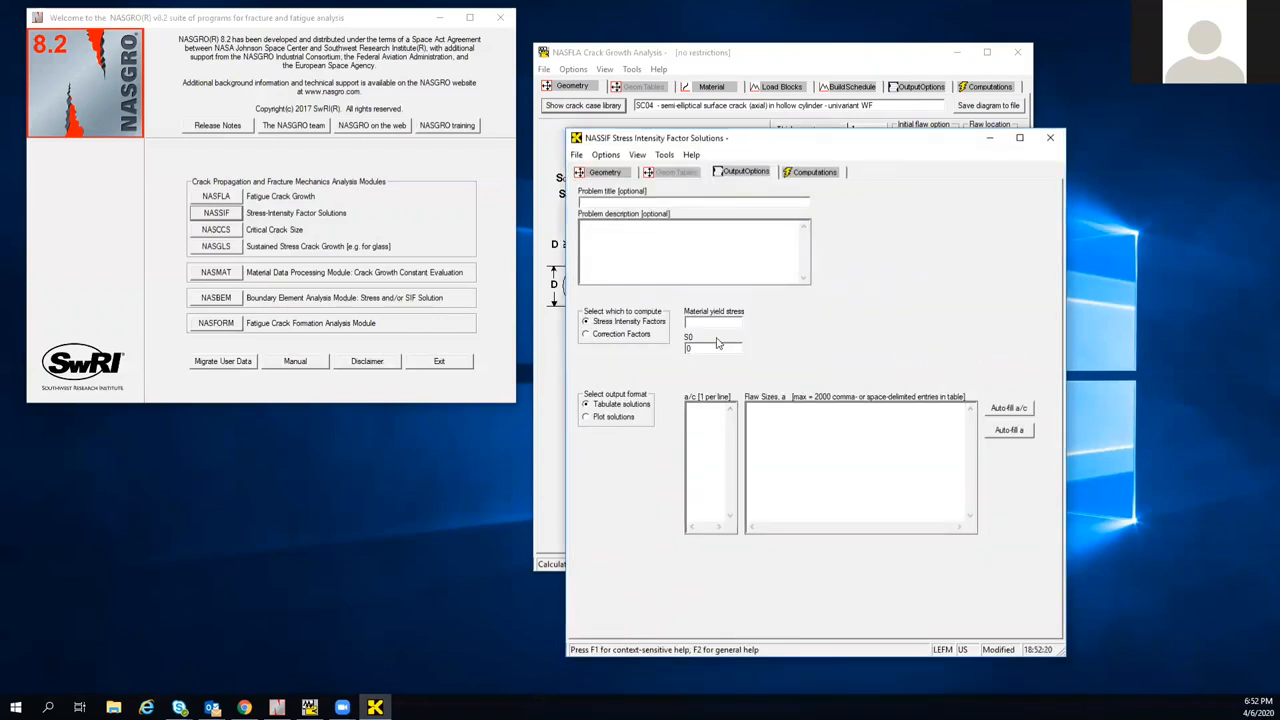
pyautogui.click(687, 323)
pyautogui.click(712, 407)
pyautogui.click(812, 172)
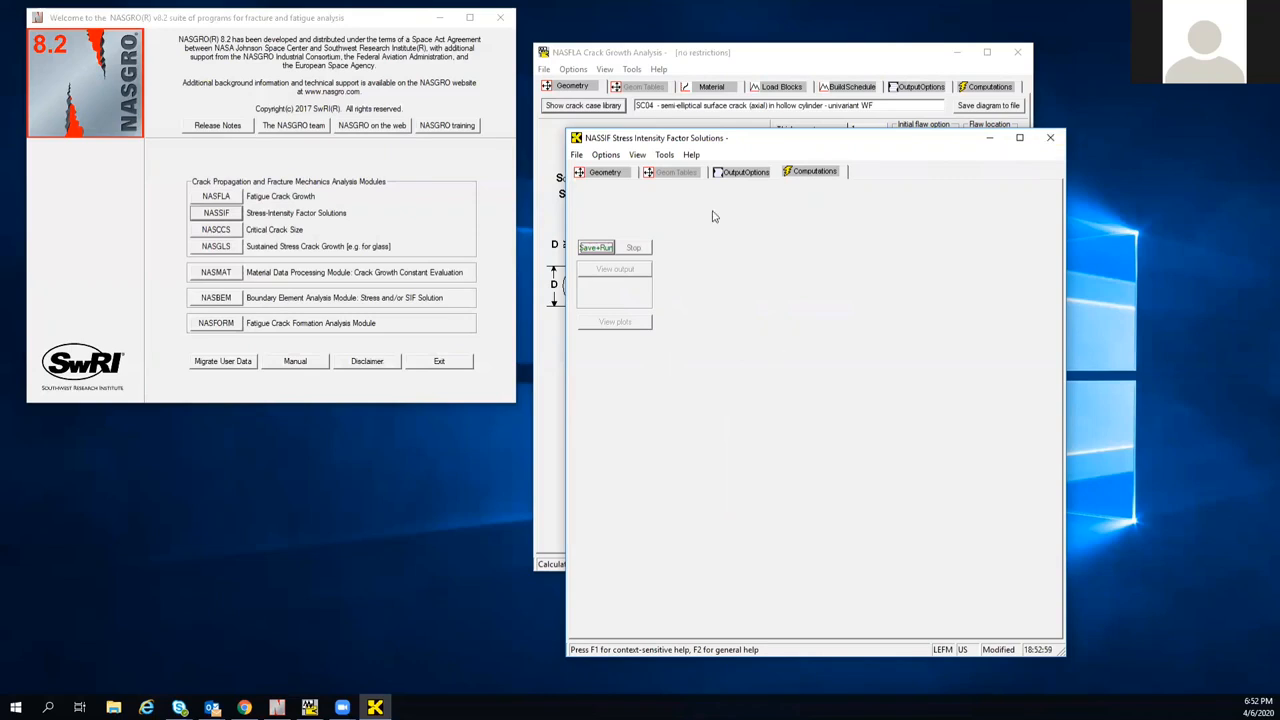
pyautogui.click(606, 175)
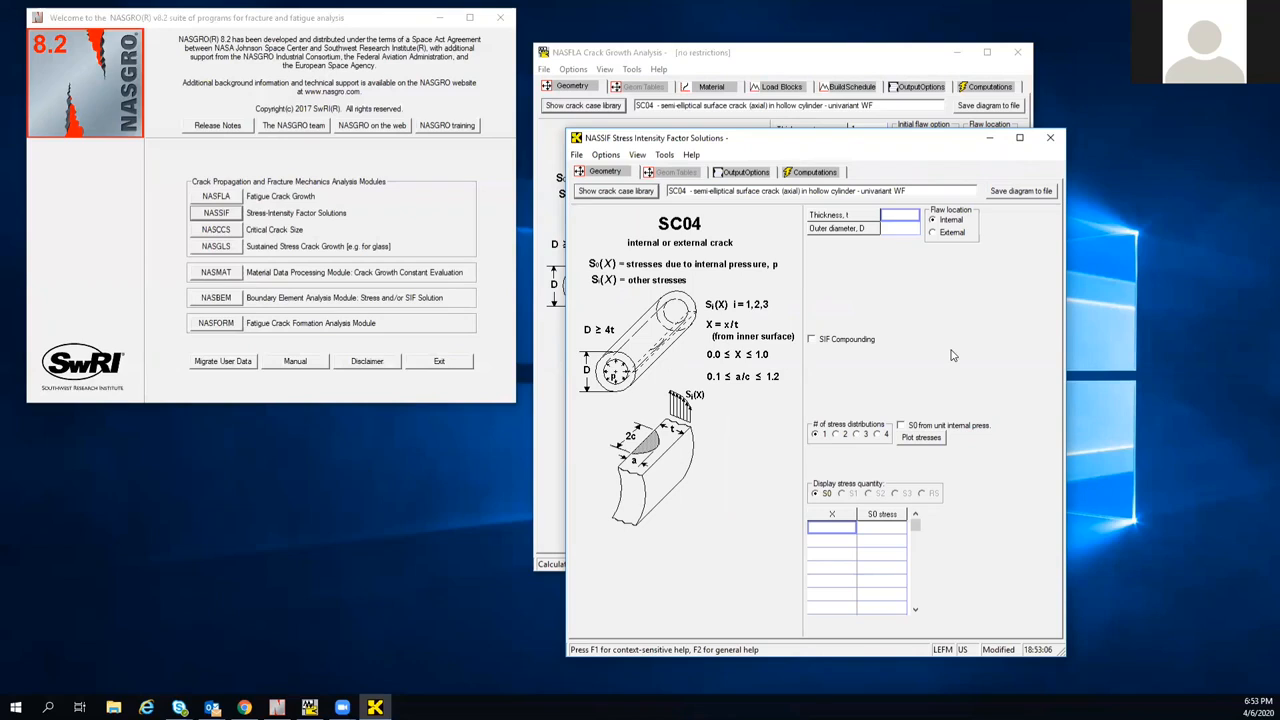
pyautogui.click(713, 53)
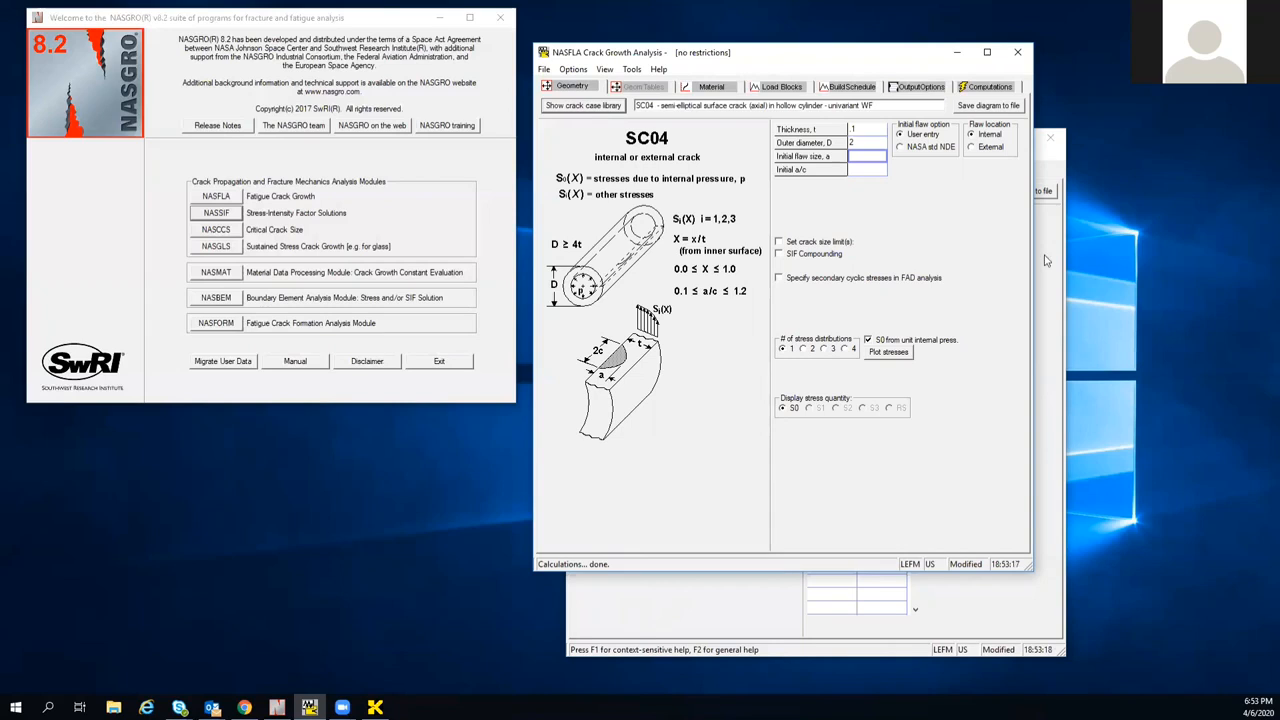
# Step: Close NASSIF and NASFLA without saving the changed inputs, and exit the NASGRO launcher
pyautogui.click(1050, 175)
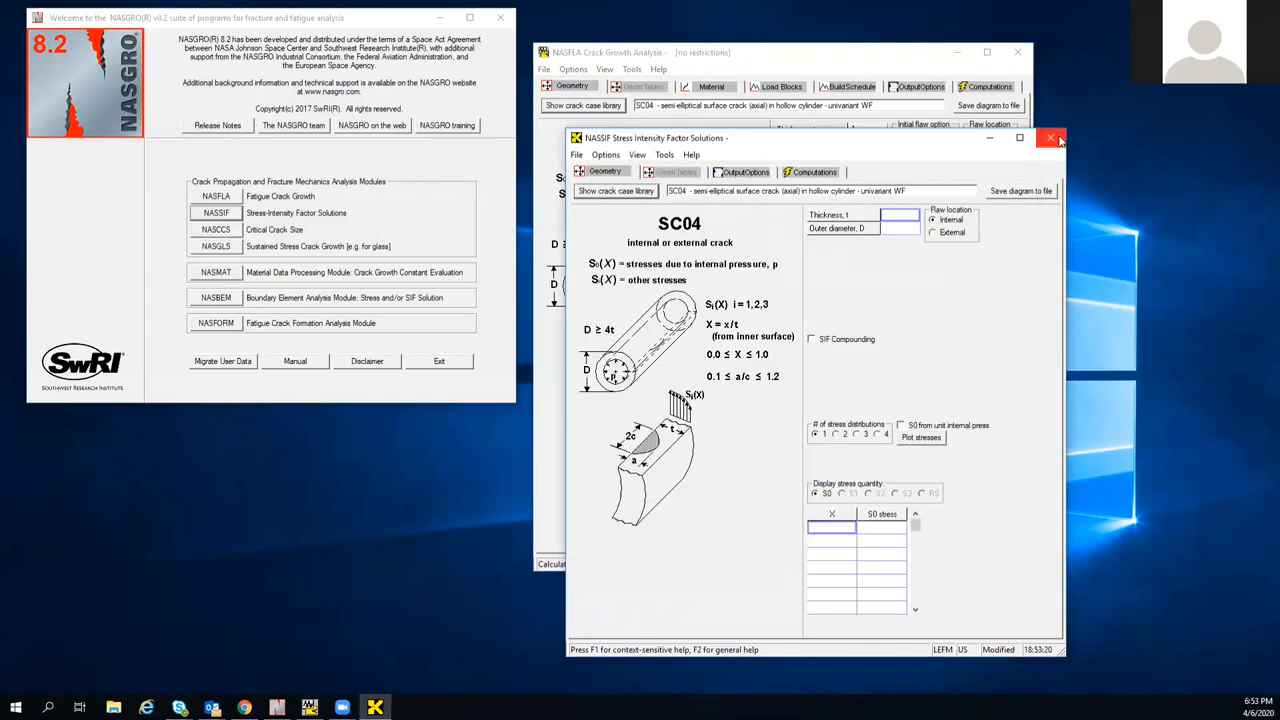
pyautogui.click(1058, 140)
pyautogui.click(653, 397)
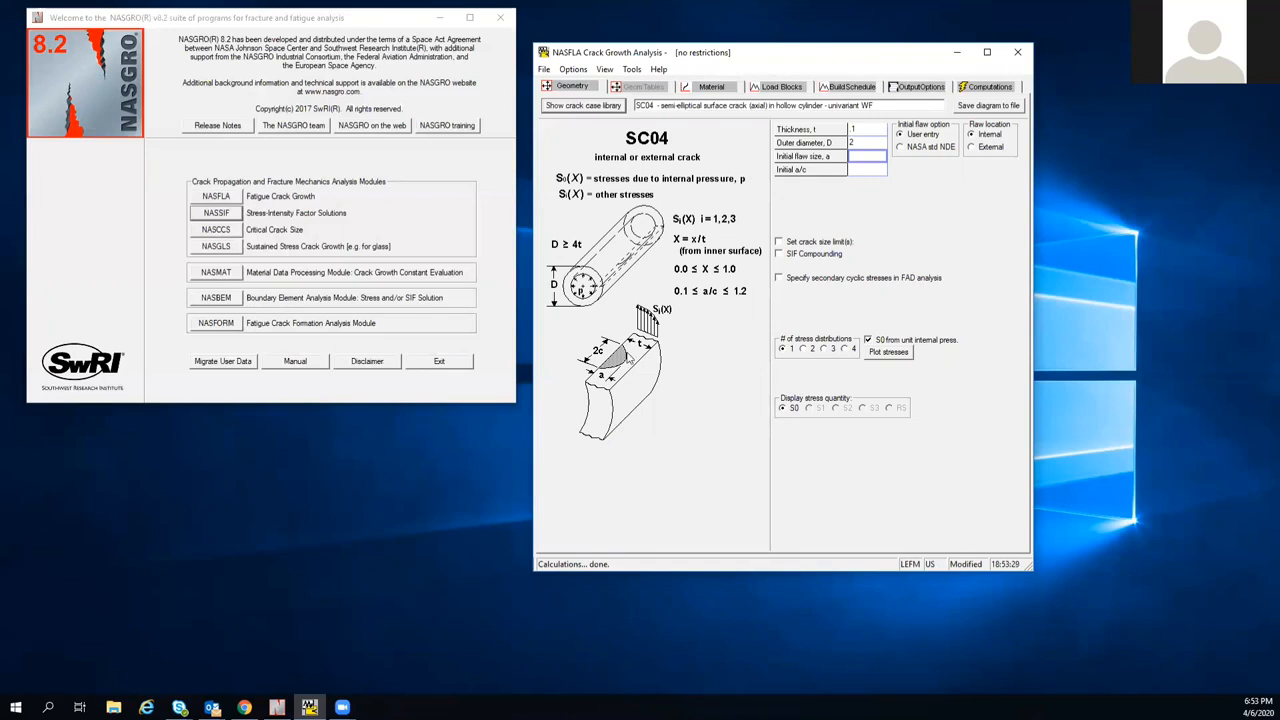
pyautogui.click(1017, 52)
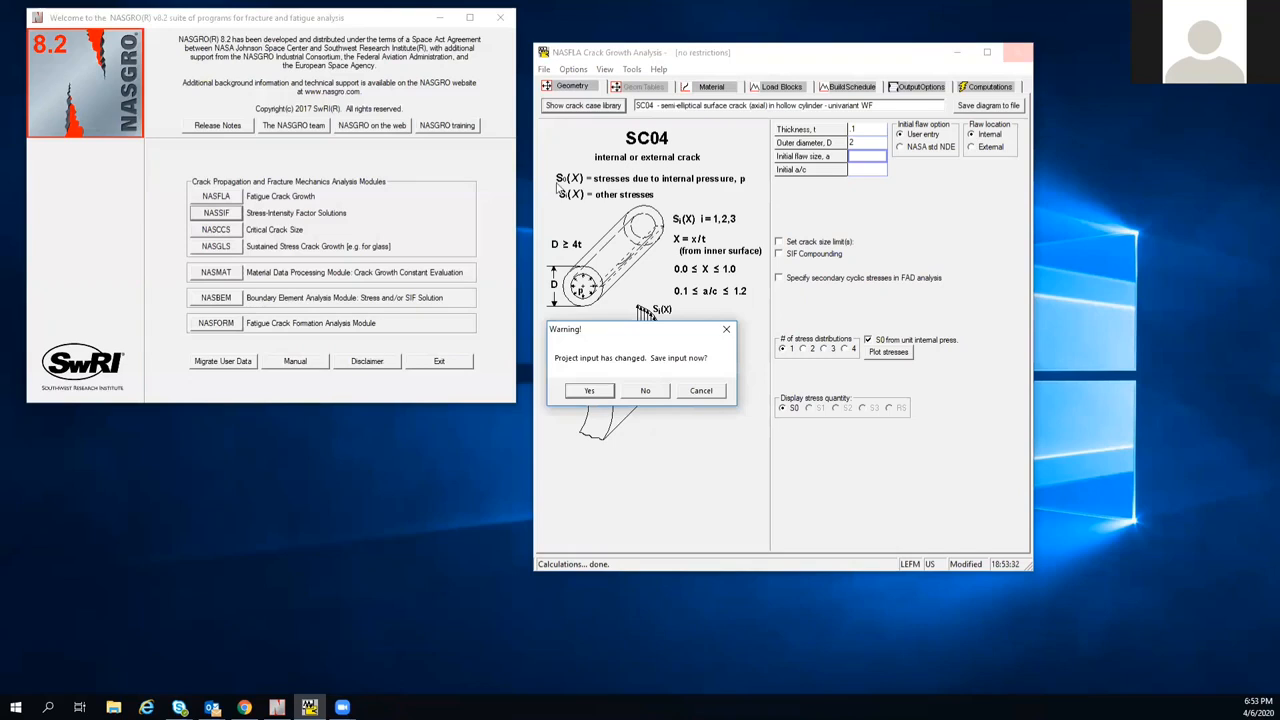
pyautogui.click(647, 391)
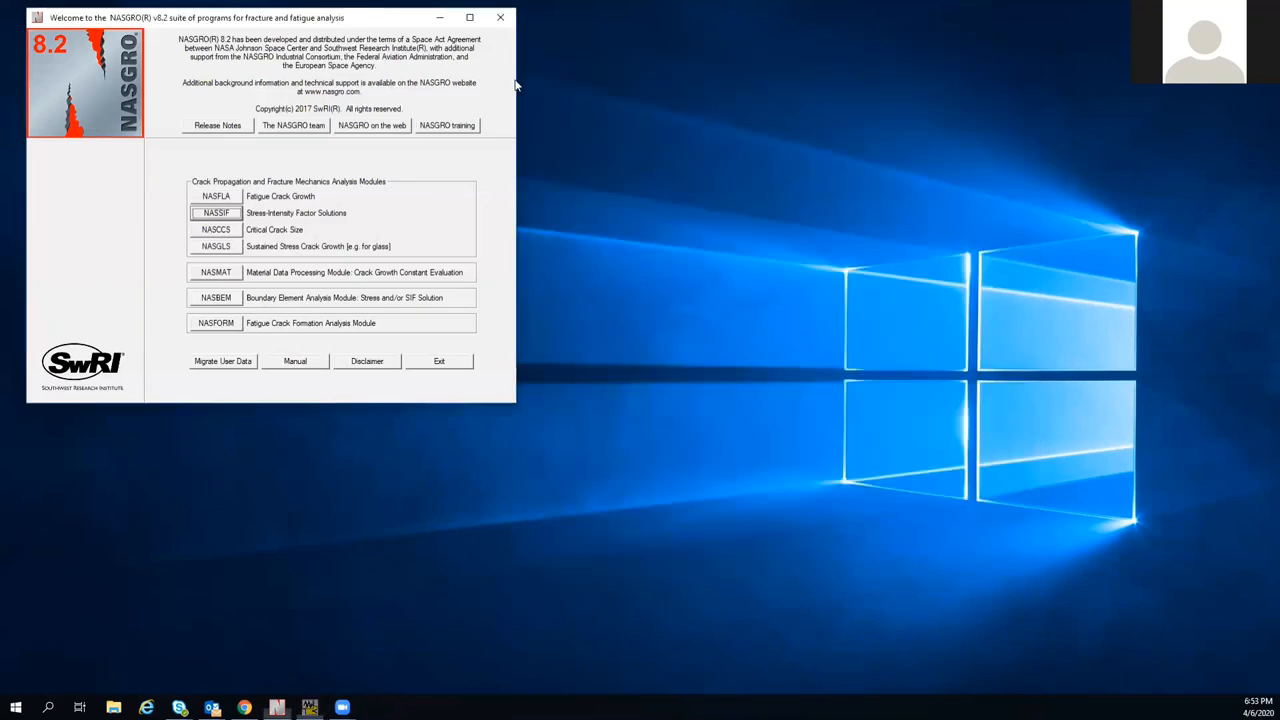
pyautogui.click(500, 18)
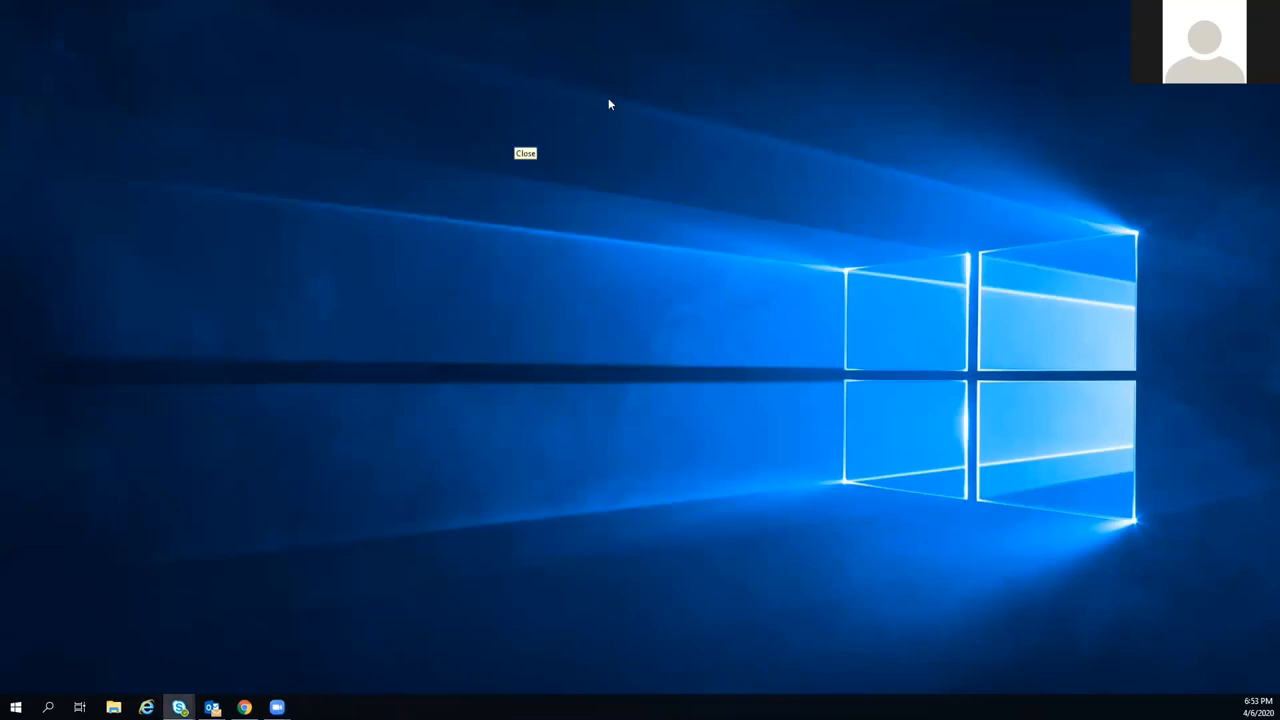